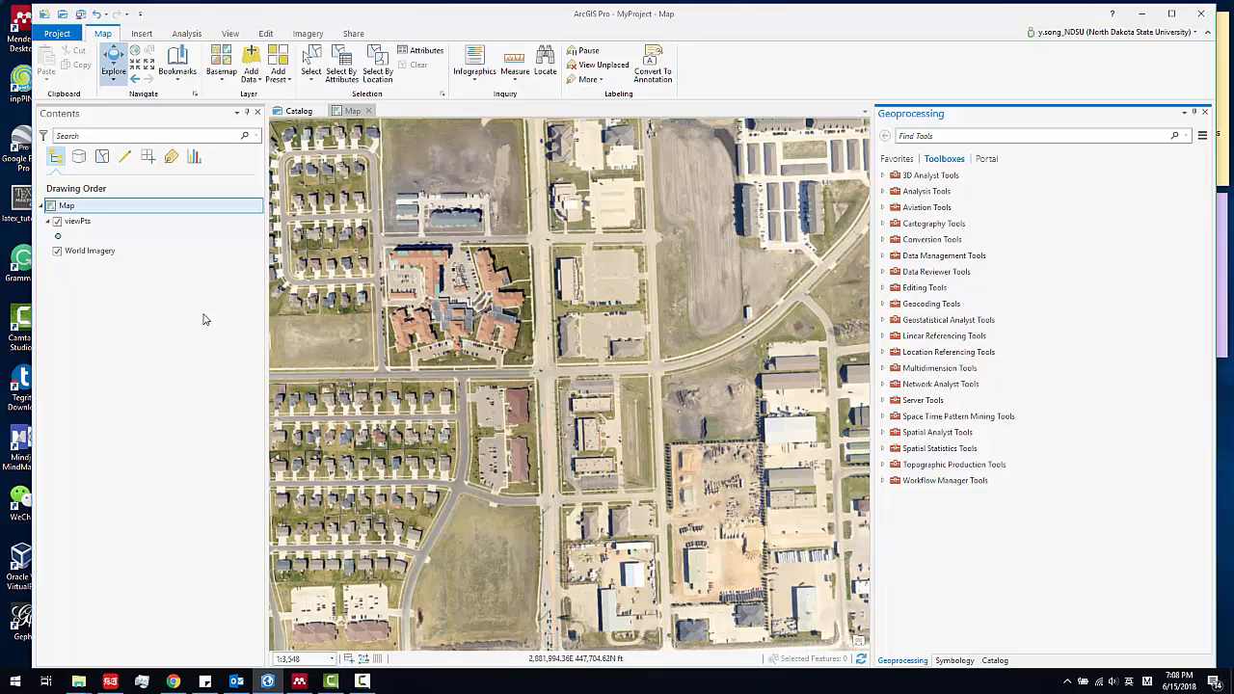
# Add the ND_Fargo_2005_000031_LasData.lasd dataset from the MyProject folder to the map.
pyautogui.click(993, 661)
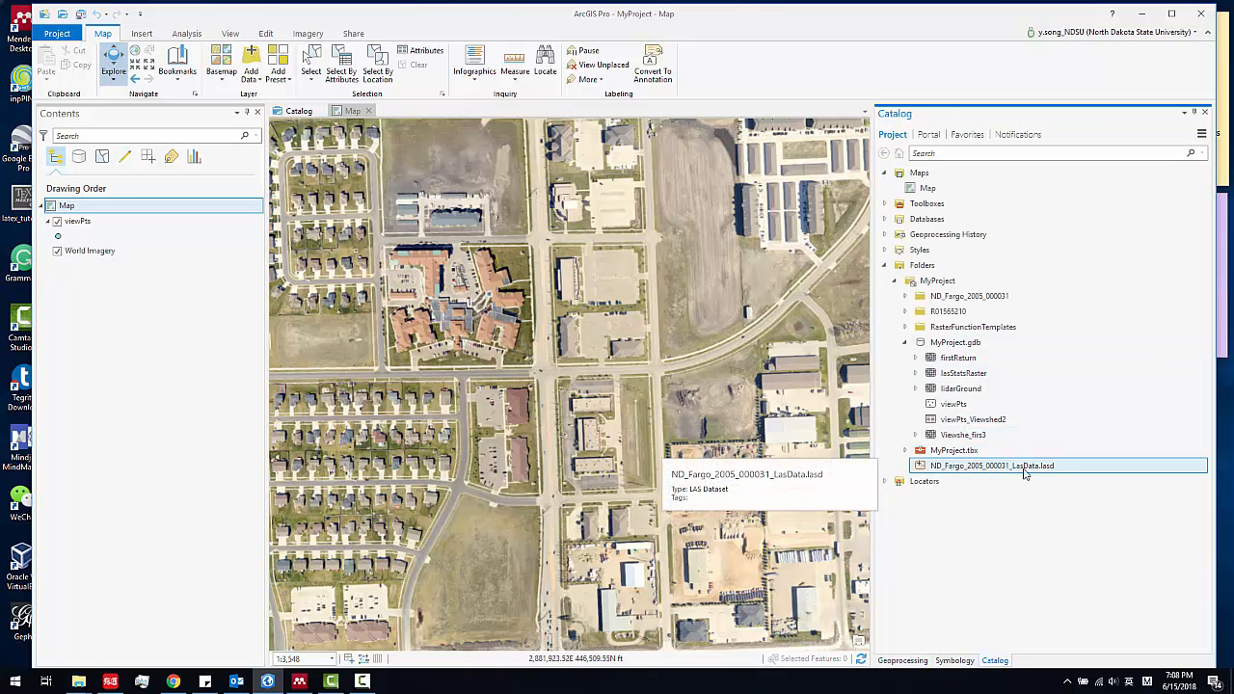
pyautogui.moveTo(1012, 469); pyautogui.dragTo(222, 347)
pyautogui.moveTo(154, 279); pyautogui.dragTo(1028, 468)
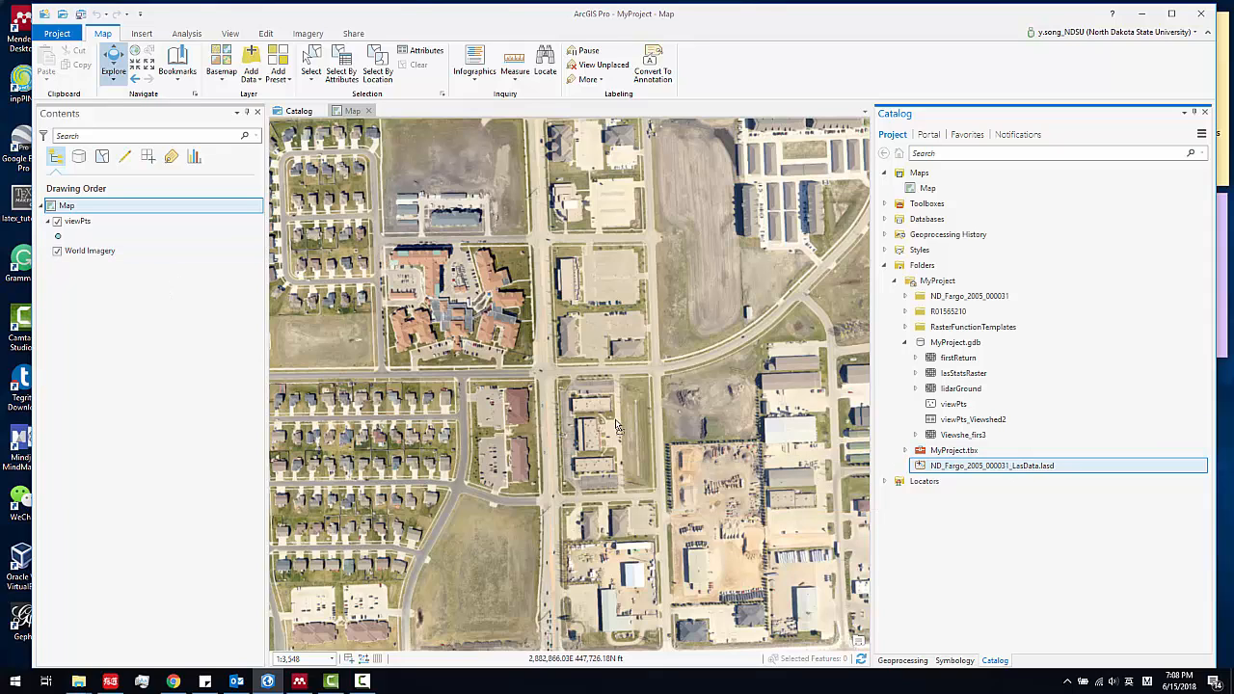
pyautogui.moveTo(618, 428); pyautogui.dragTo(596, 463)
pyautogui.scroll(2, 438, 355)
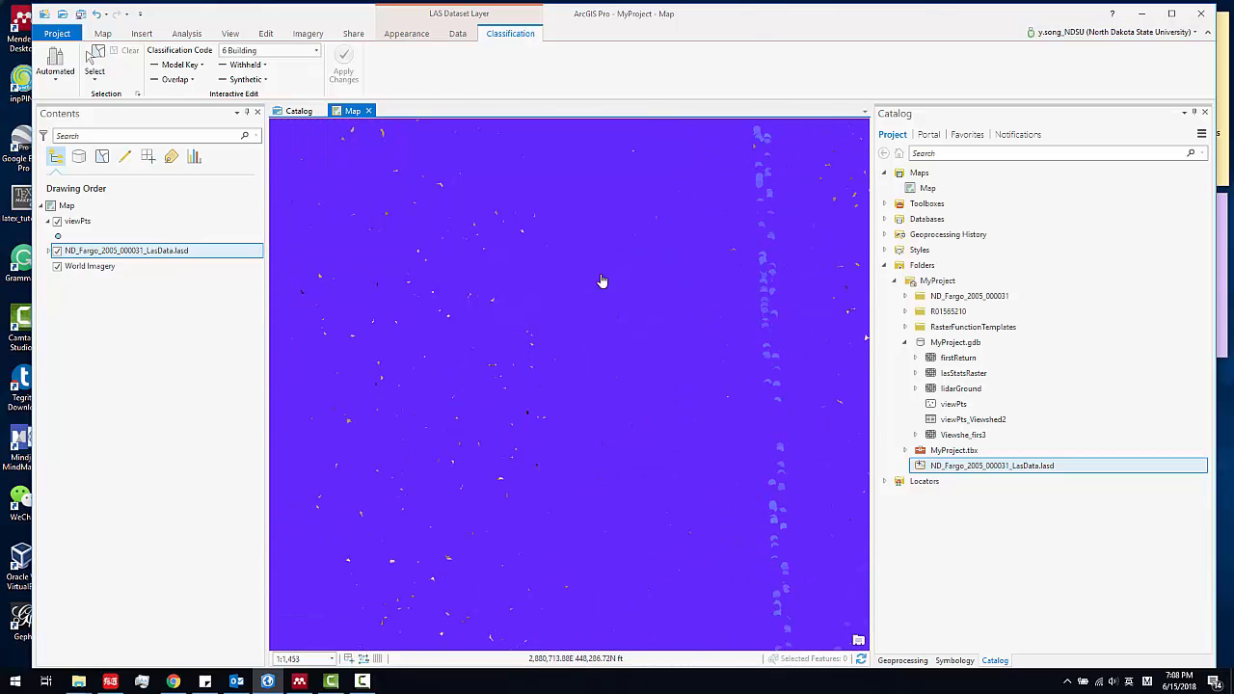
pyautogui.scroll(-2, 717, 287)
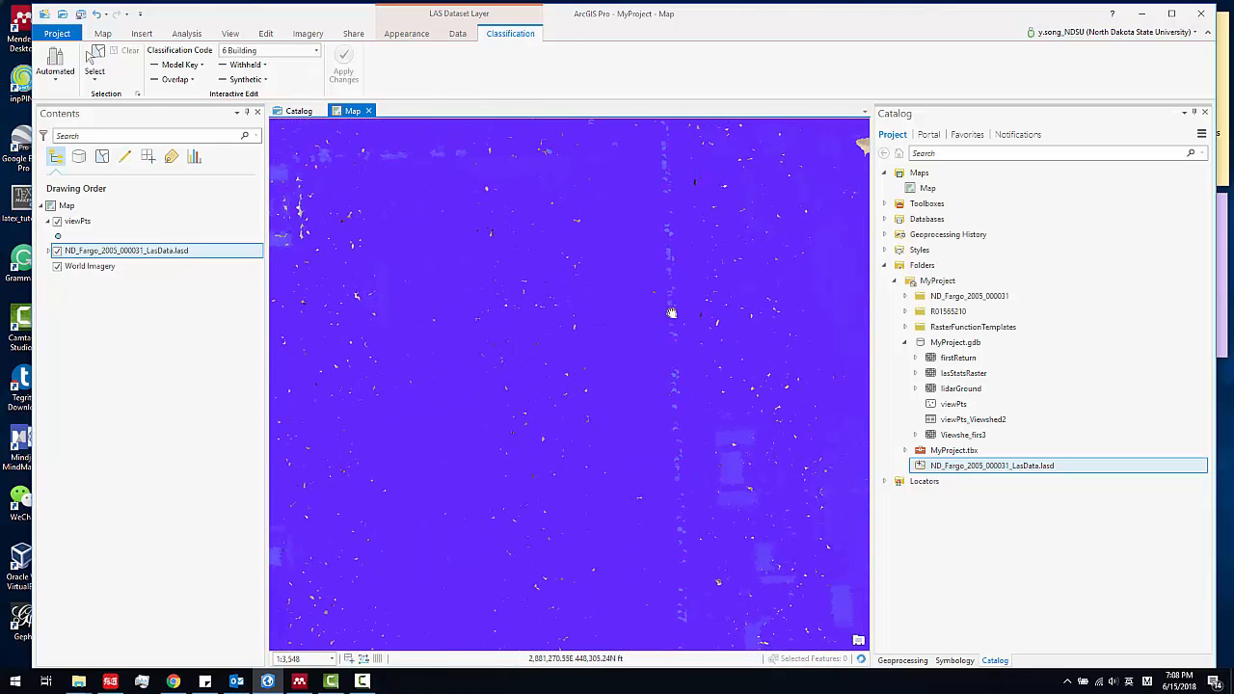
pyautogui.moveTo(917, 469); pyautogui.dragTo(657, 360)
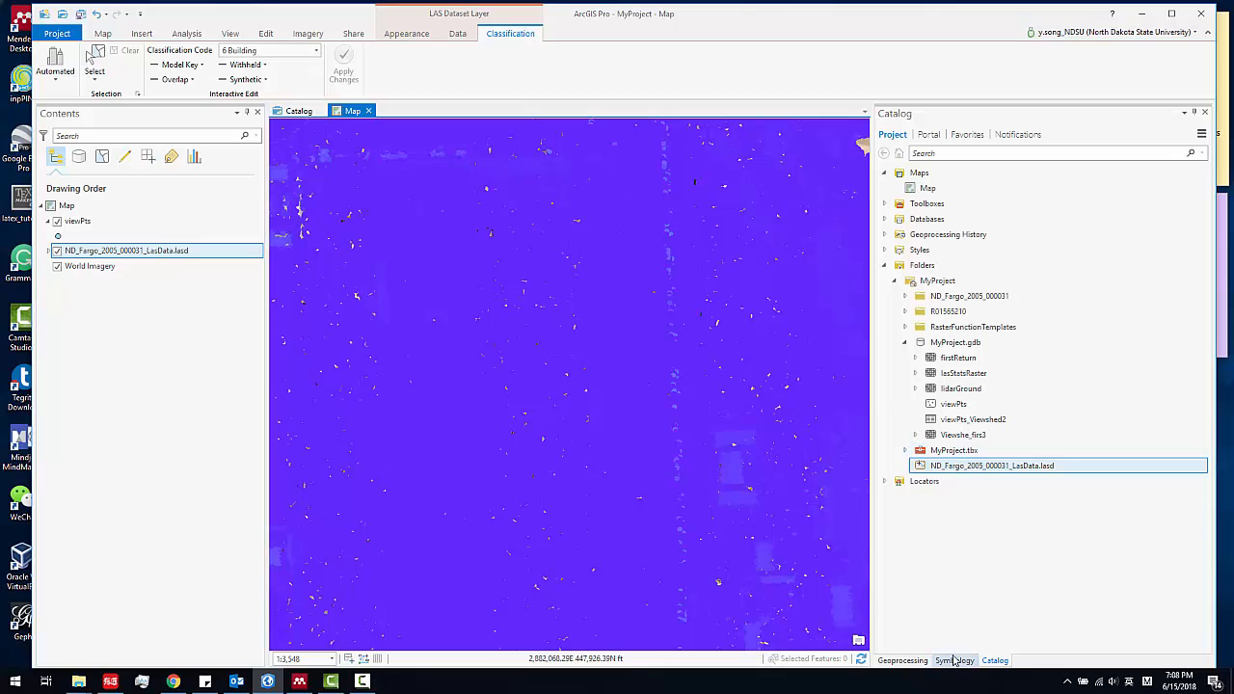
# Delete the firstReturn, lasStatsRaster and lidarGround rasters from MyProject.gdb and check the LAS layer's coverage on the map.
pyautogui.moveTo(968, 391)
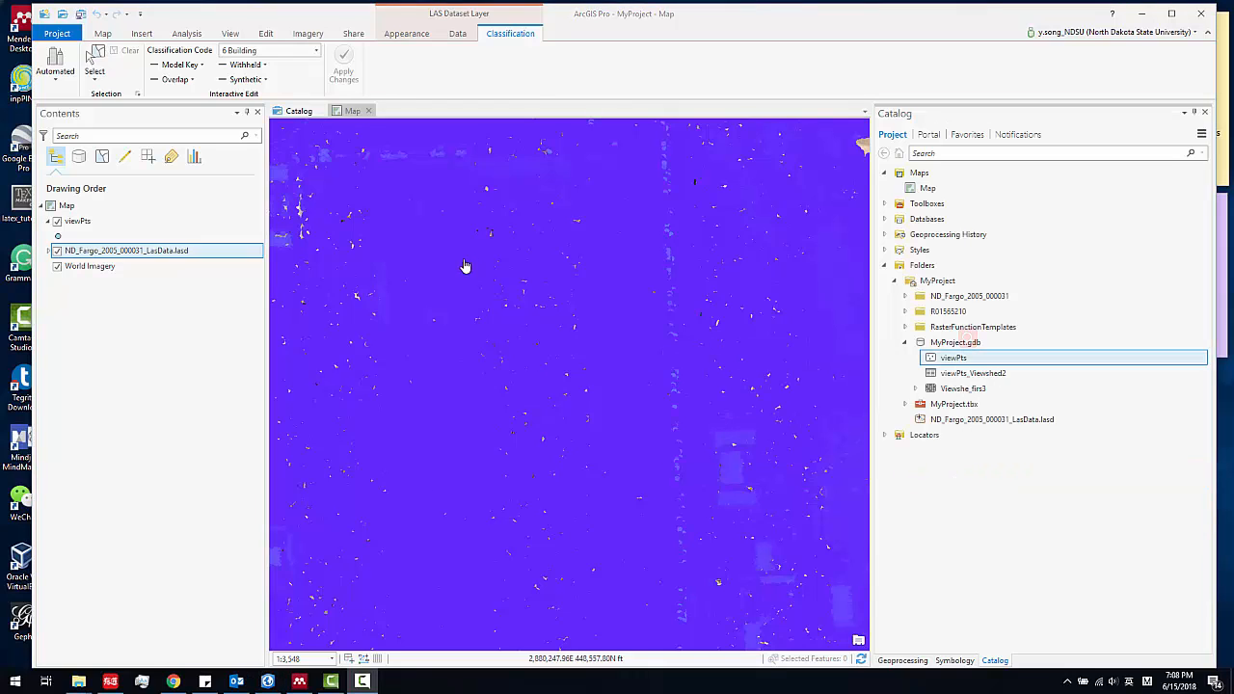
pyautogui.moveTo(469, 267); pyautogui.dragTo(473, 295)
pyautogui.scroll(-2, 582, 315)
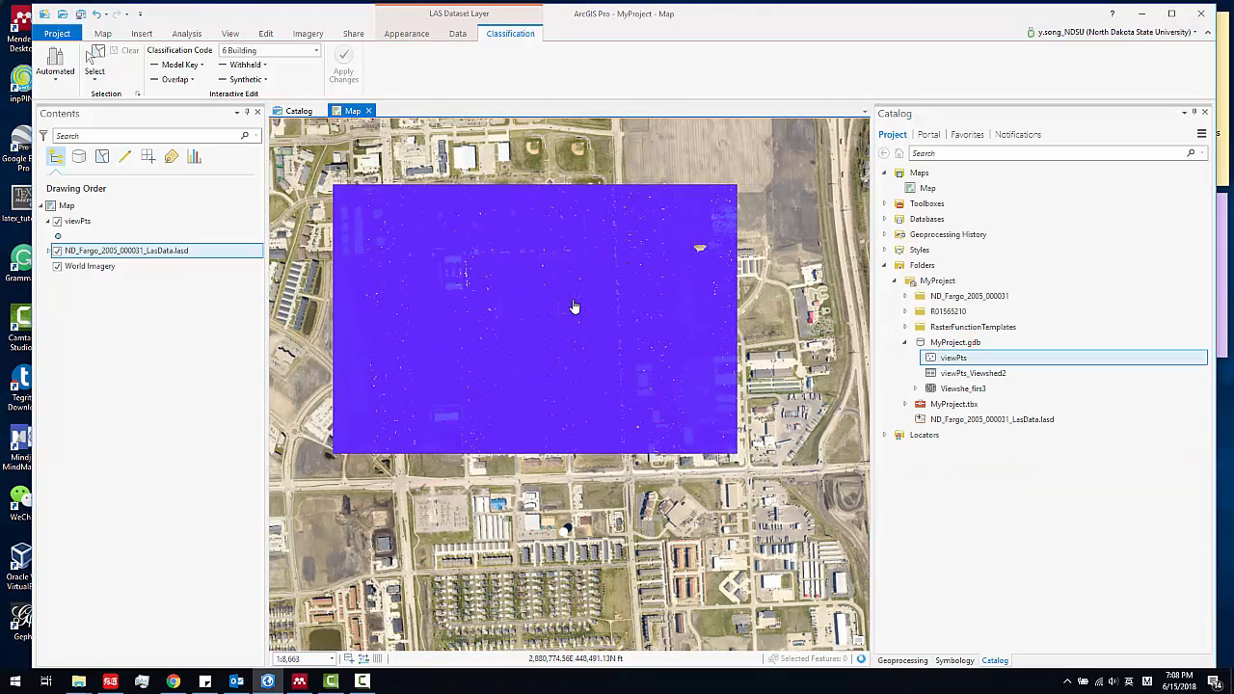
pyautogui.scroll(3, 554, 318)
pyautogui.moveTo(520, 321); pyautogui.dragTo(543, 353)
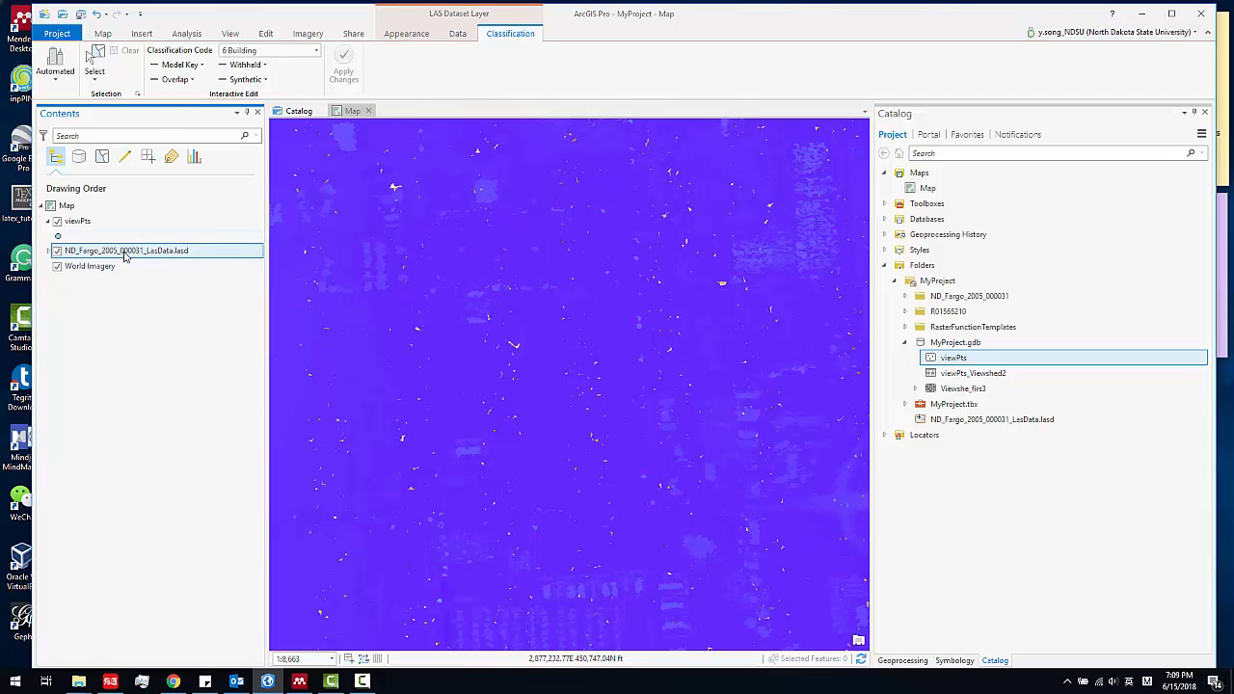
# Start exporting the LAS dataset layer to a raster with the LAS Dataset To Raster tool.
pyautogui.click(464, 35)
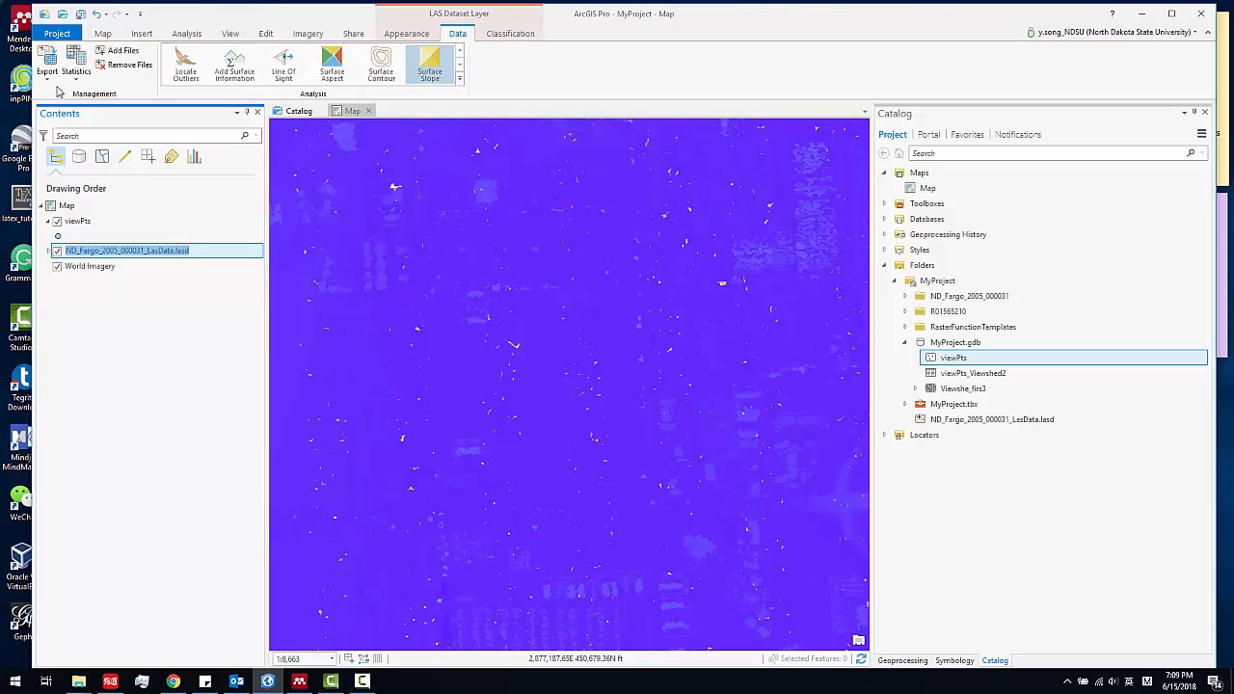
pyautogui.click(52, 83)
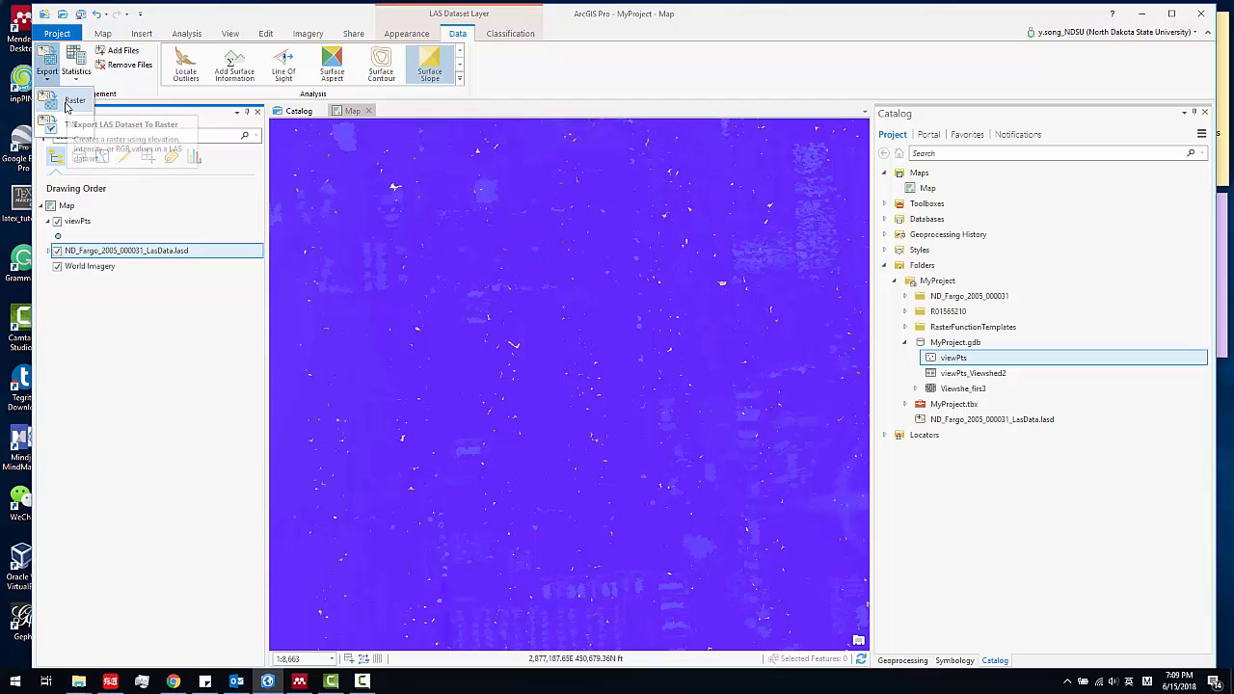
pyautogui.click(66, 102)
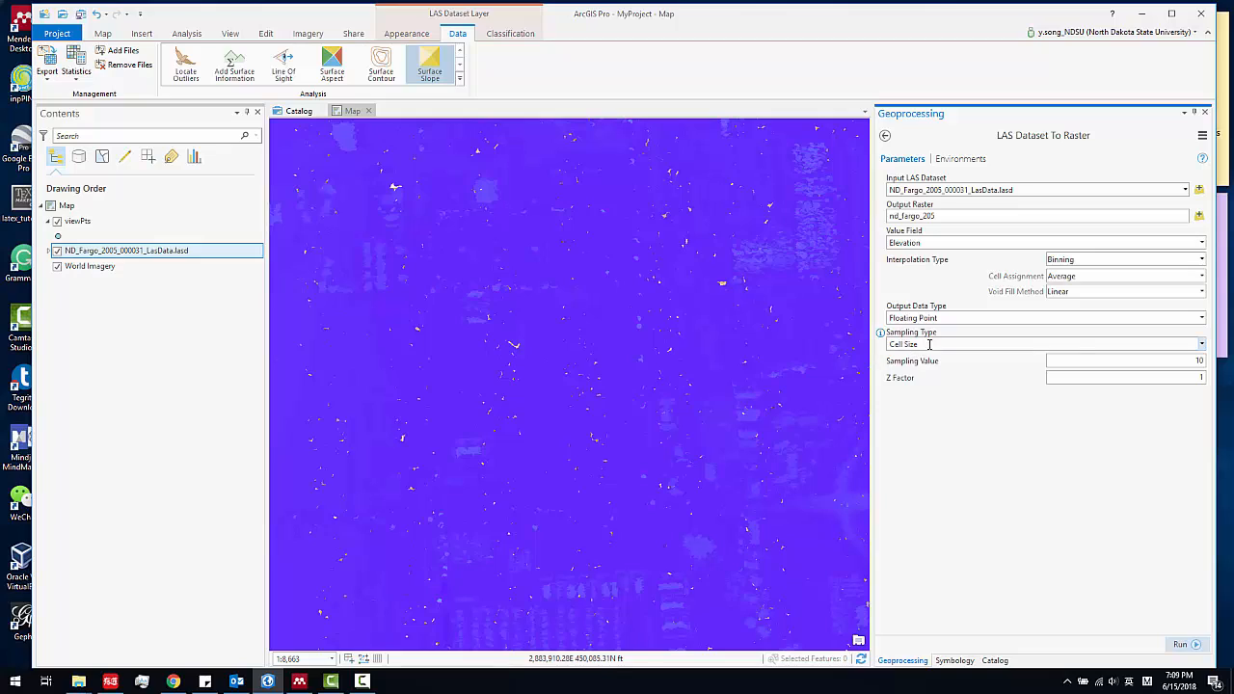
pyautogui.click(1160, 362)
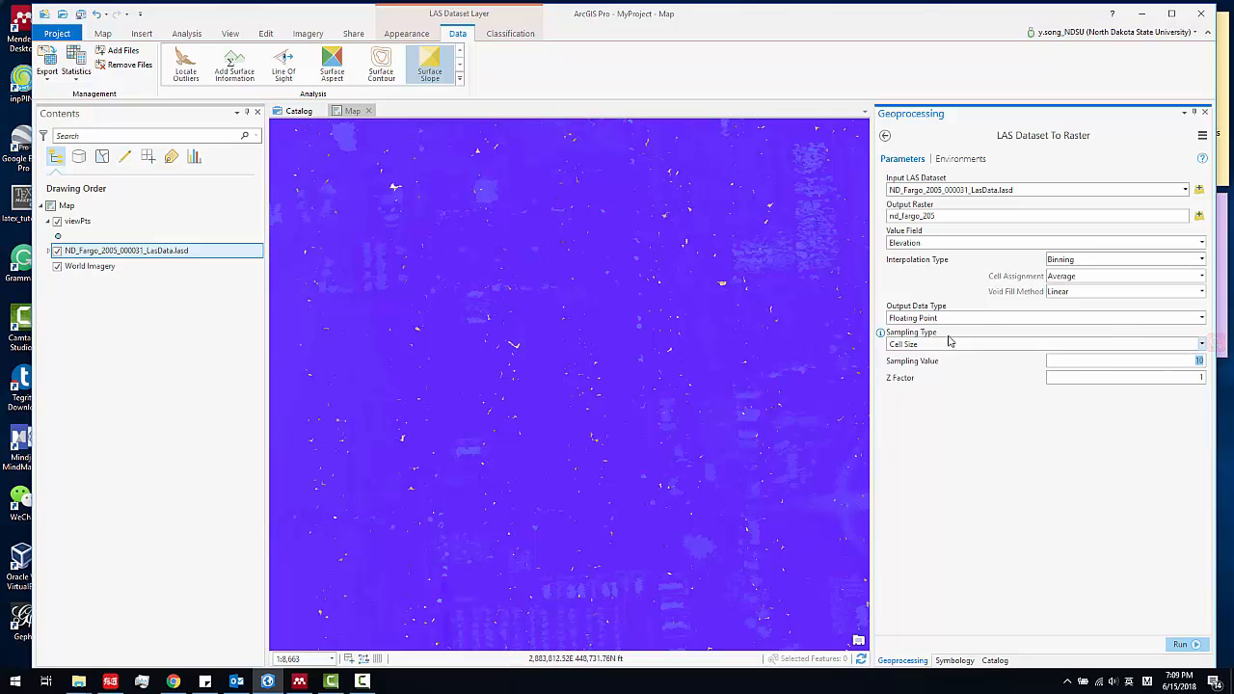
pyautogui.click(950, 216)
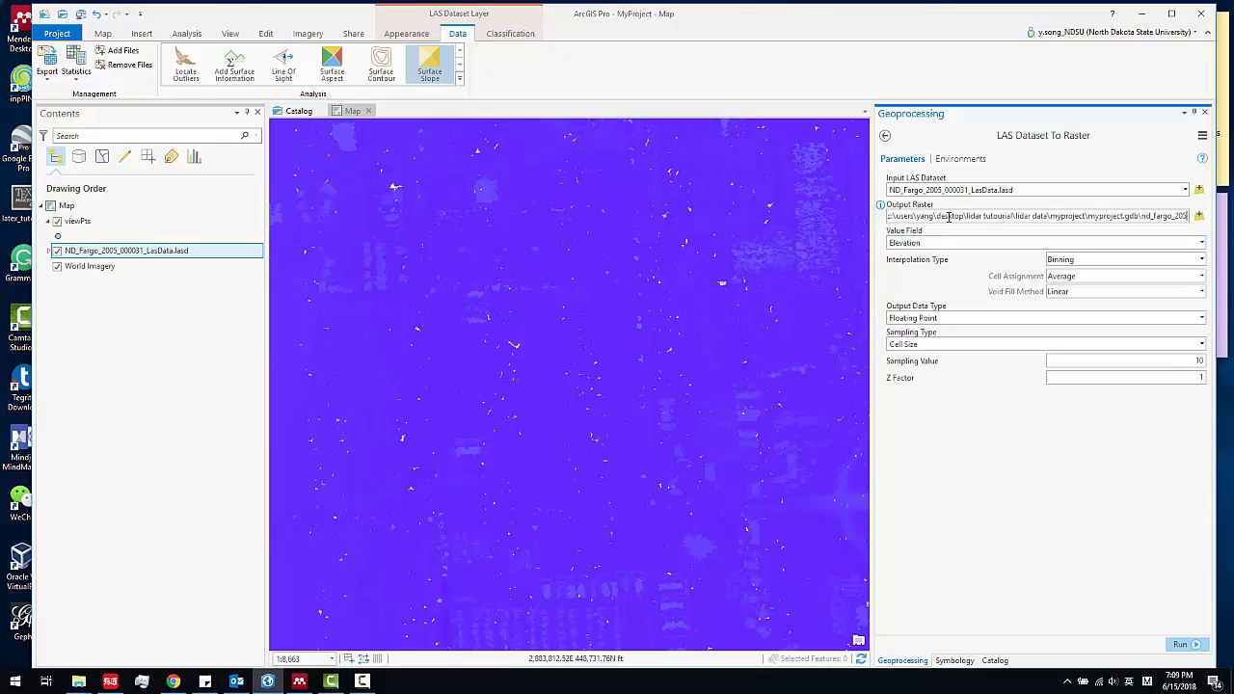
# Filter the LAS dataset layer to return value 1, with all classification codes included.
pyautogui.rightClick(157, 253)
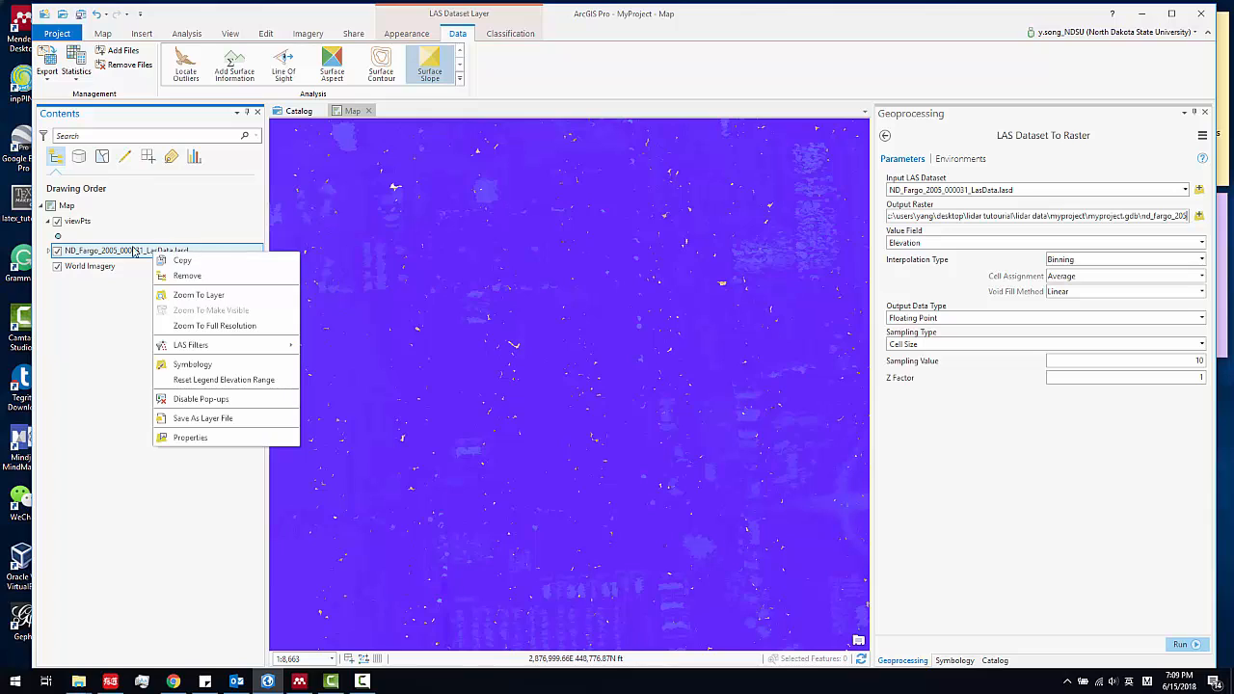
pyautogui.click(201, 437)
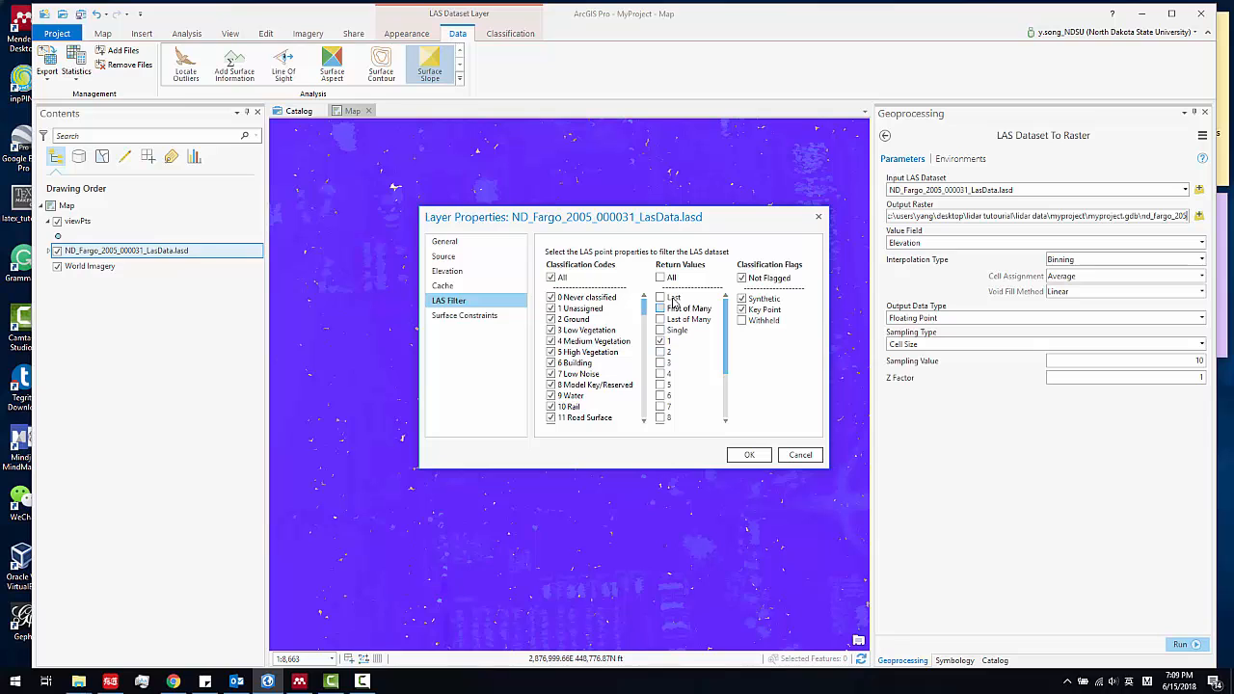
pyautogui.click(748, 454)
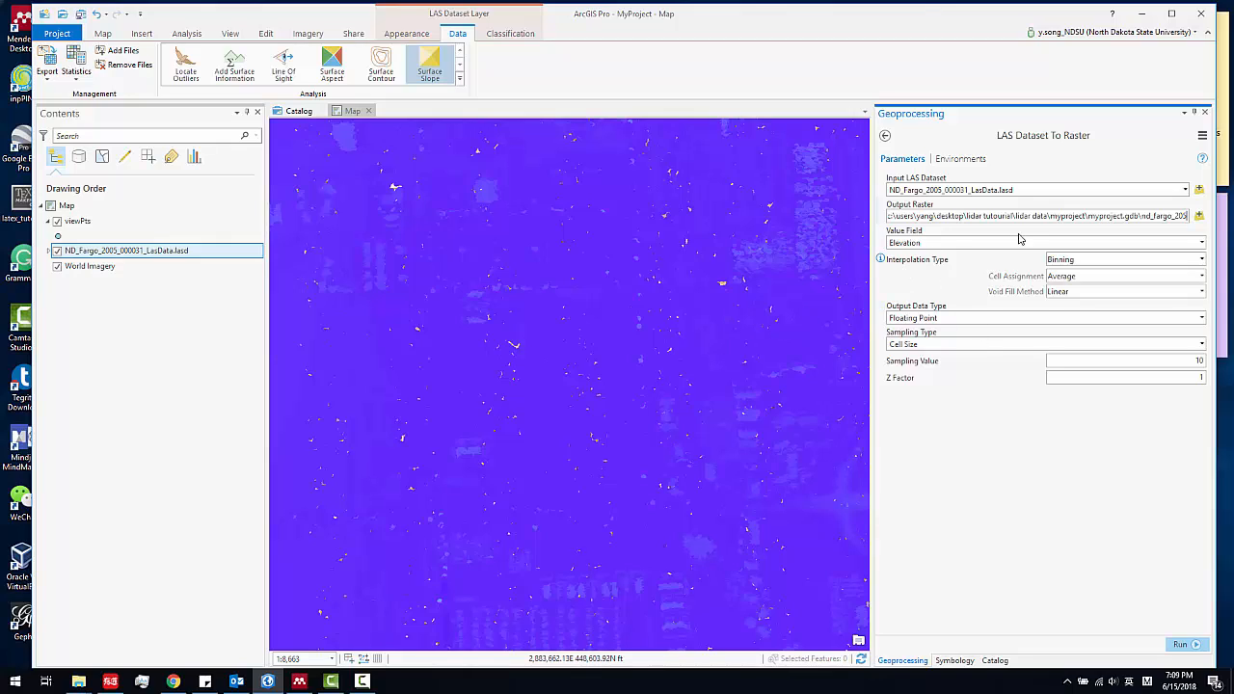
# Name the output raster firstReturn in MyProject.gdb and run the export with a cell size of 10.
pyautogui.doubleClick(1143, 216)
pyautogui.write('firstReturn')
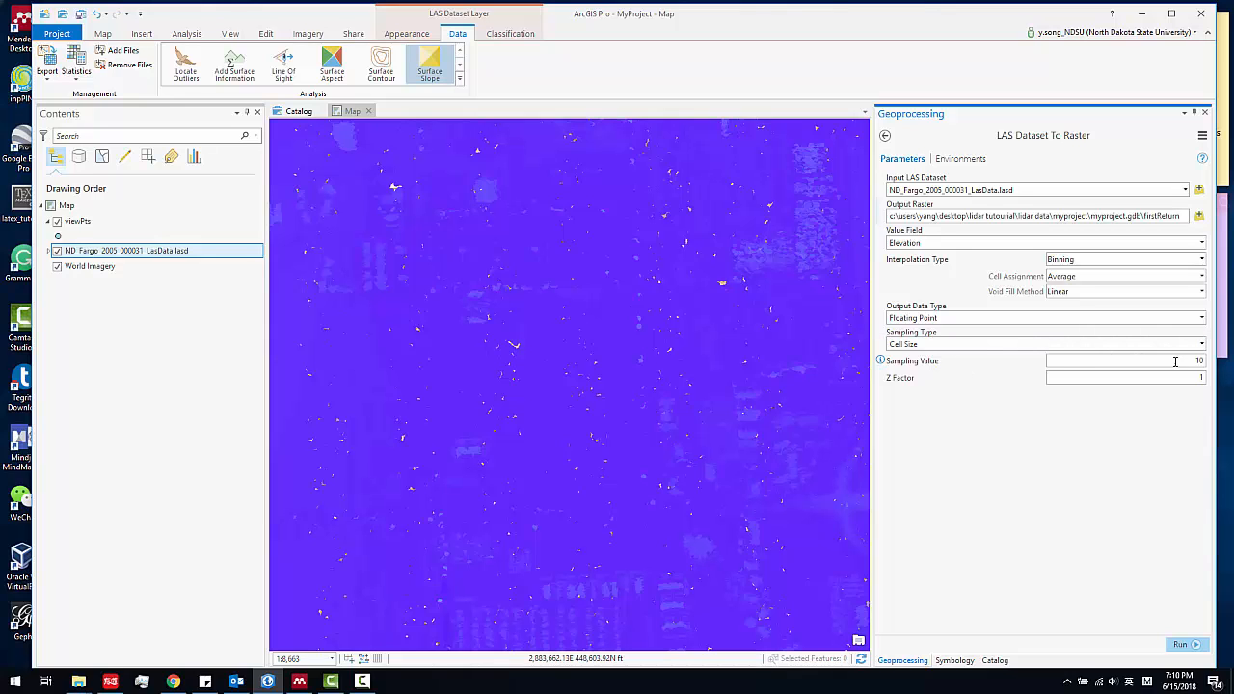
pyautogui.click(1181, 644)
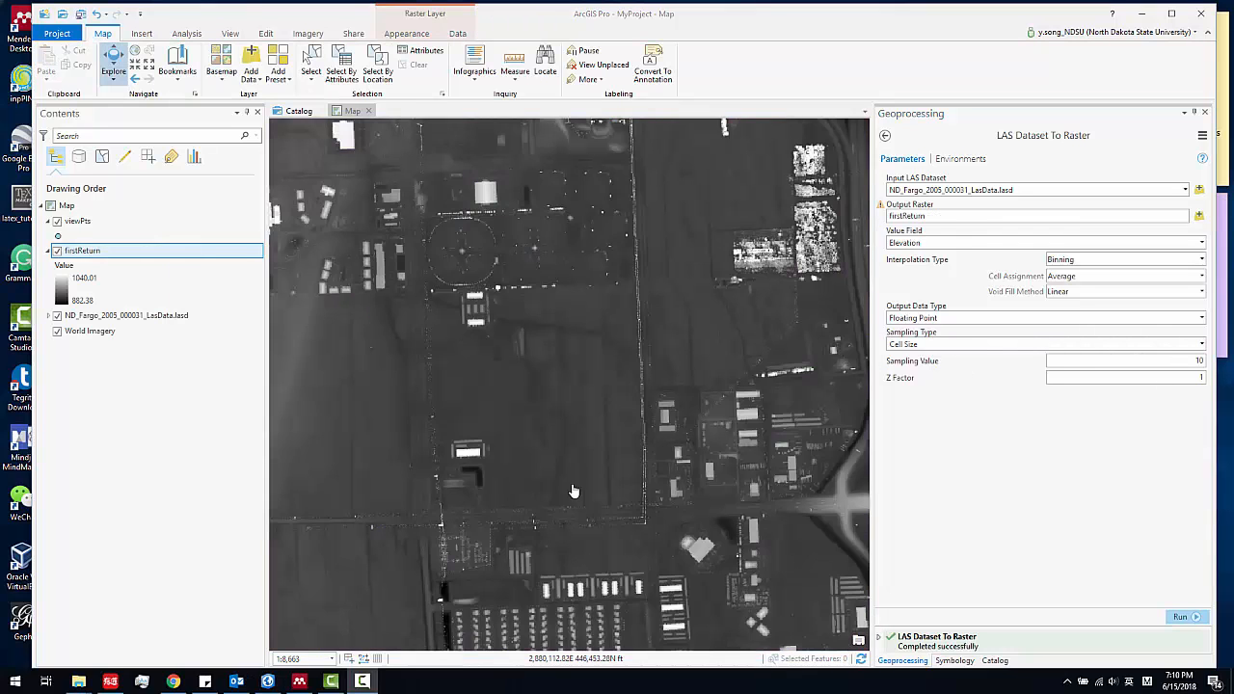
# Export the LAS dataset to a second raster named firstReturncellSize3 with a cell size sampling value of 3.
pyautogui.scroll(3, 516, 292)
pyautogui.scroll(5, 516, 291)
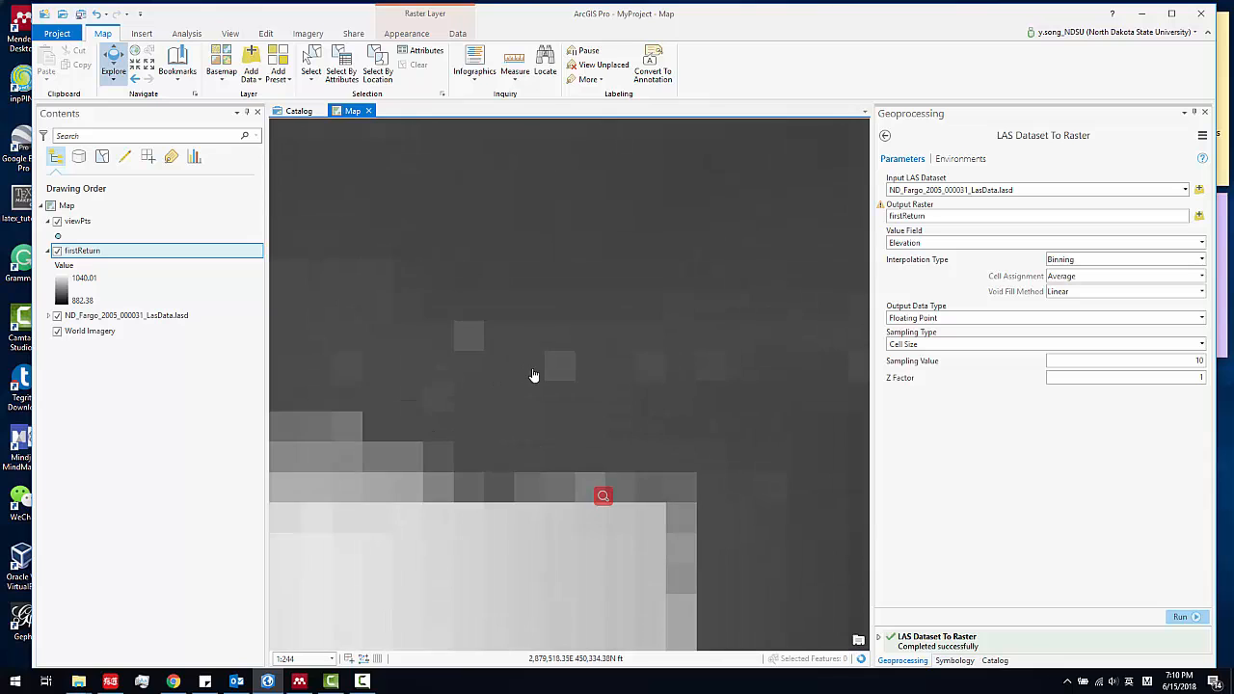
pyautogui.moveTo(518, 446); pyautogui.dragTo(586, 339)
pyautogui.scroll(3, 636, 386)
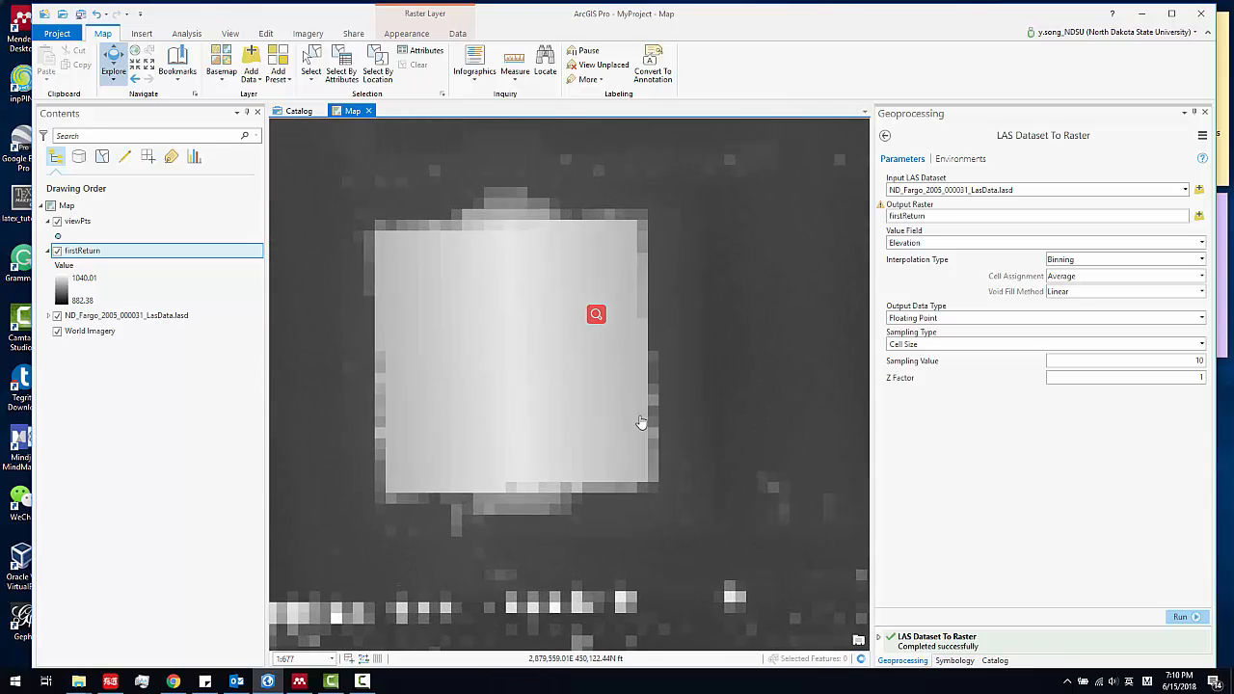
pyautogui.click(966, 216)
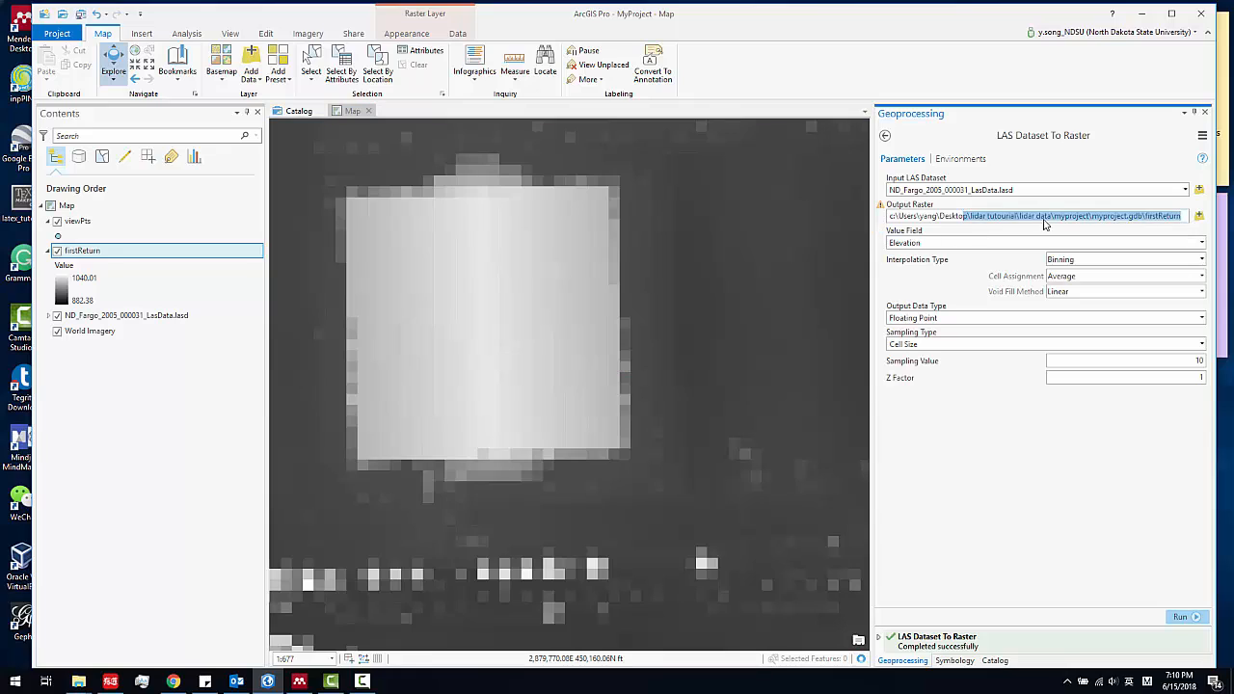
pyautogui.click(1183, 216)
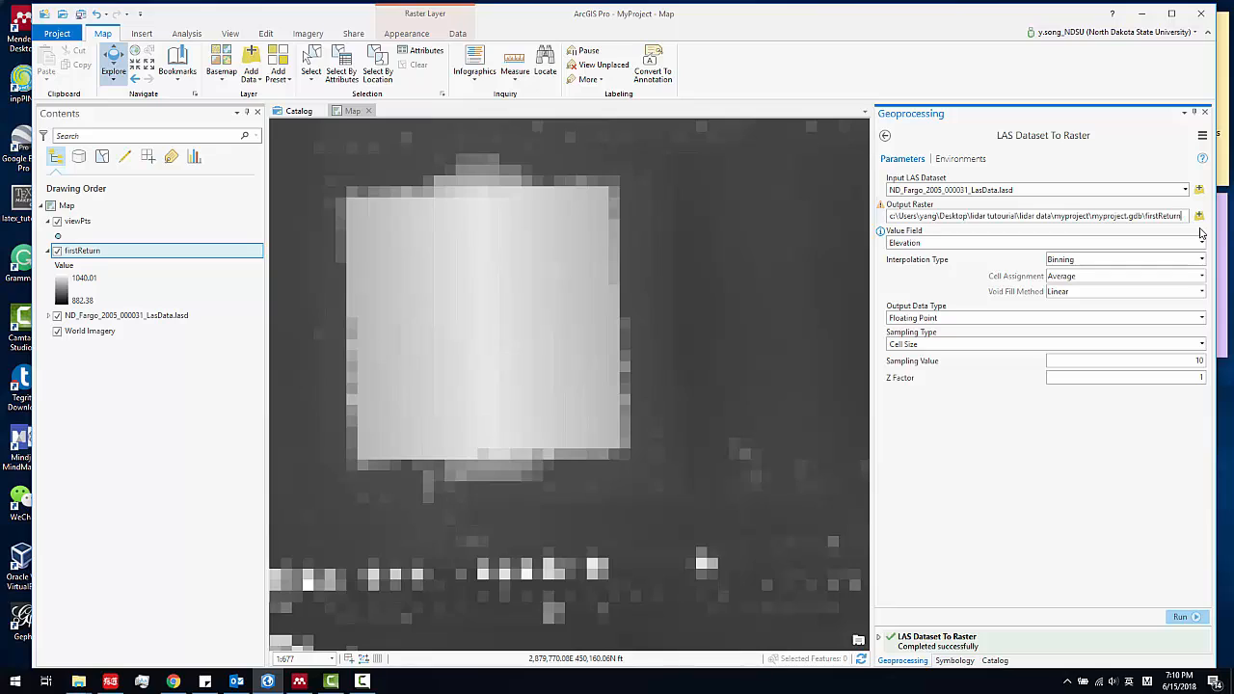
pyautogui.write('Size3')
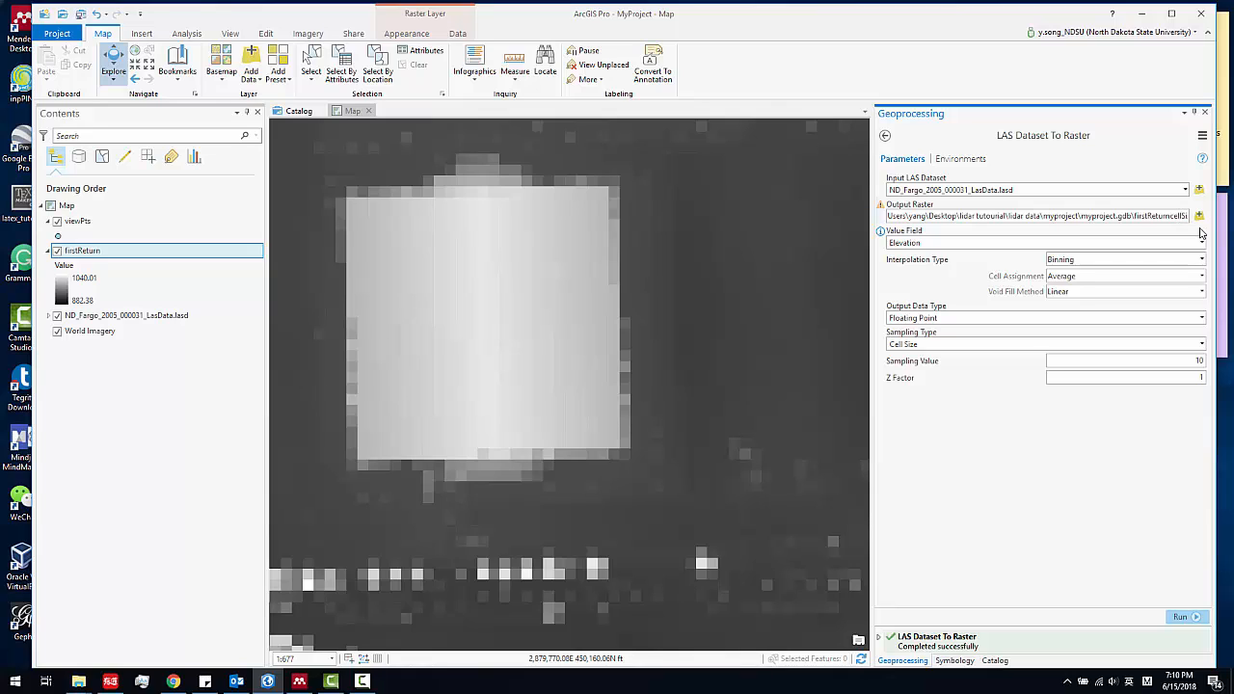
pyautogui.click(1181, 363)
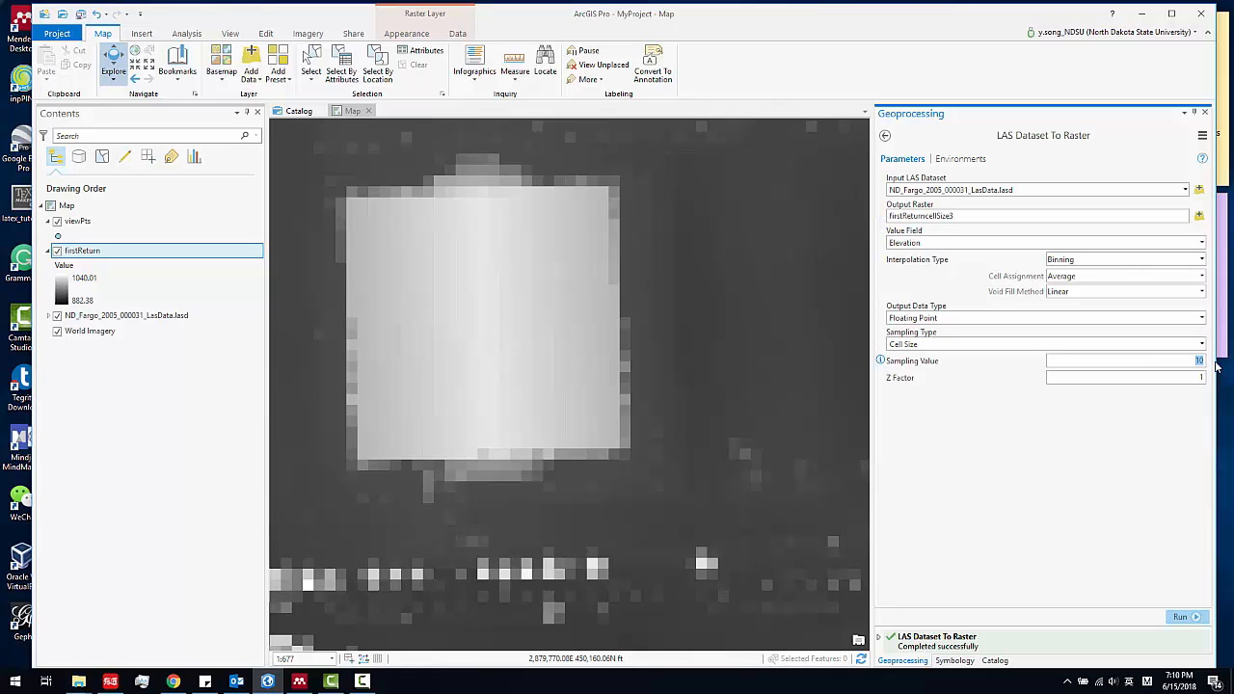
pyautogui.click(1184, 617)
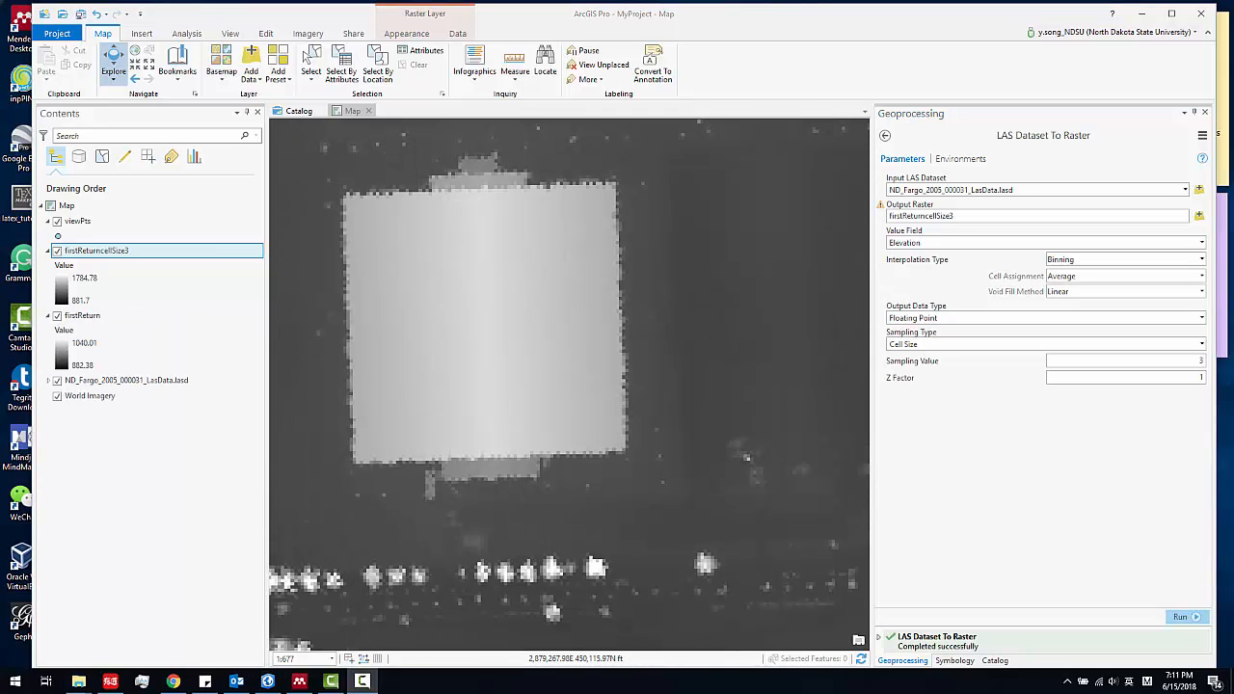
# Compare the firstReturncellSize3 raster with the coarser firstReturn raster around the large square building.
pyautogui.click(56, 251)
pyautogui.click(57, 251)
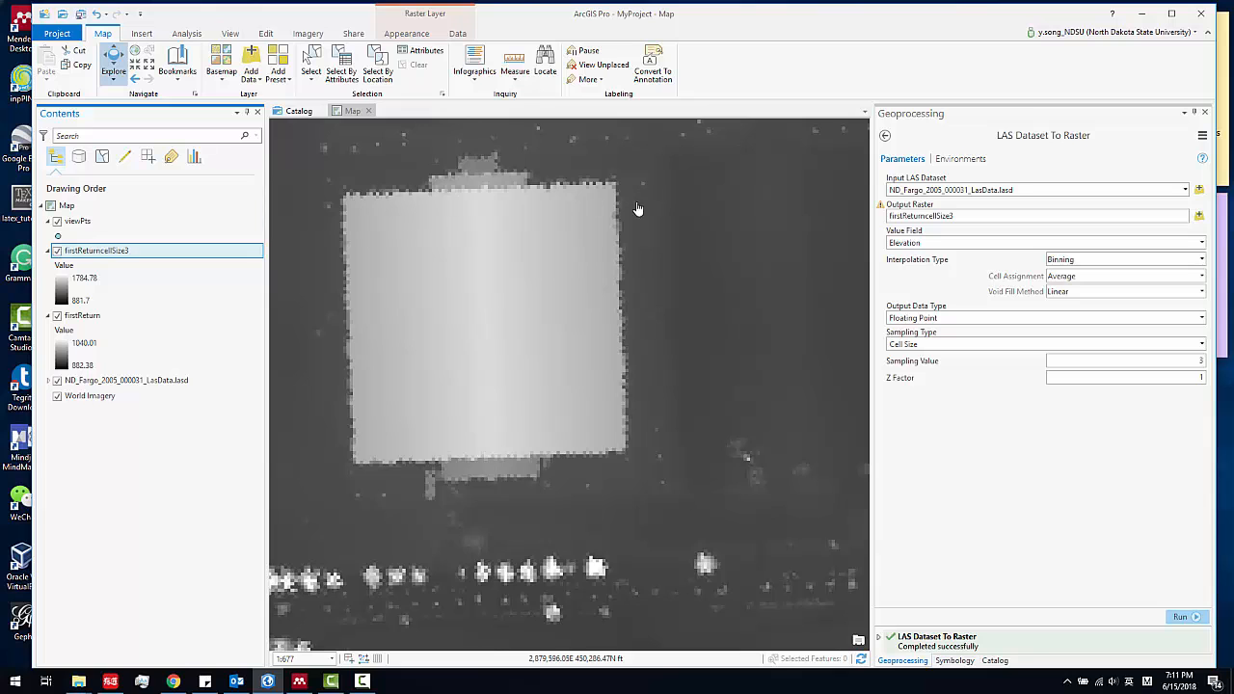
pyautogui.scroll(-4, 612, 308)
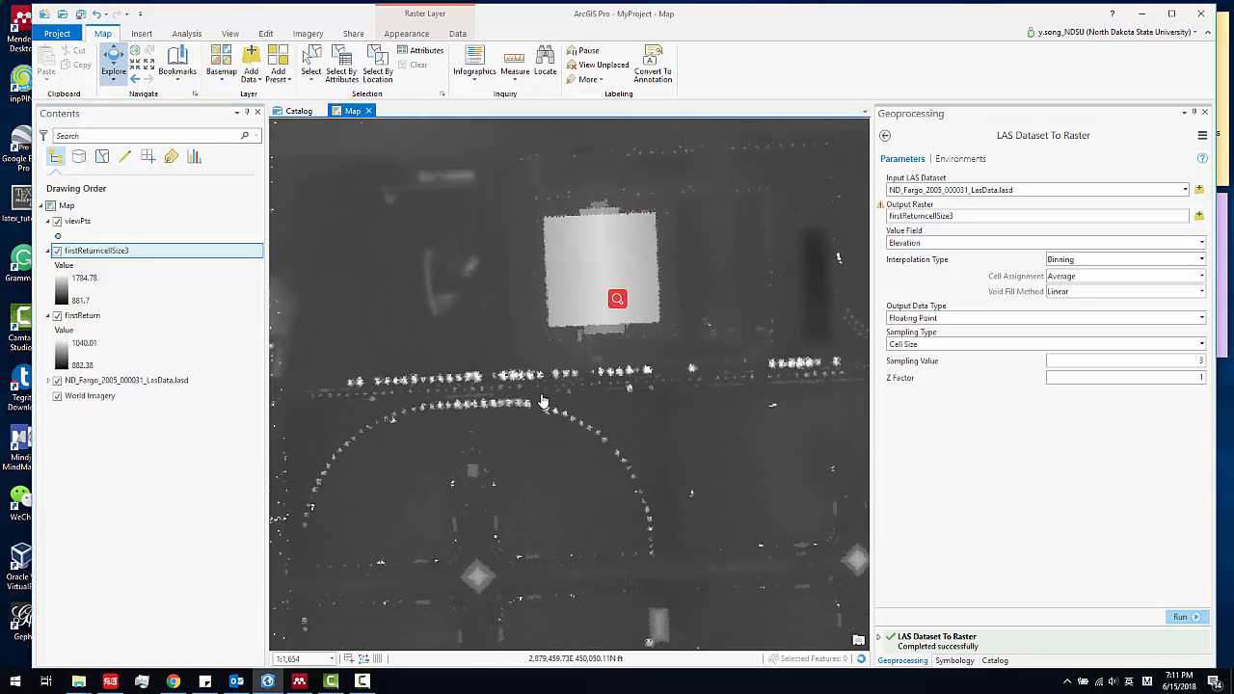
pyautogui.scroll(-4, 574, 396)
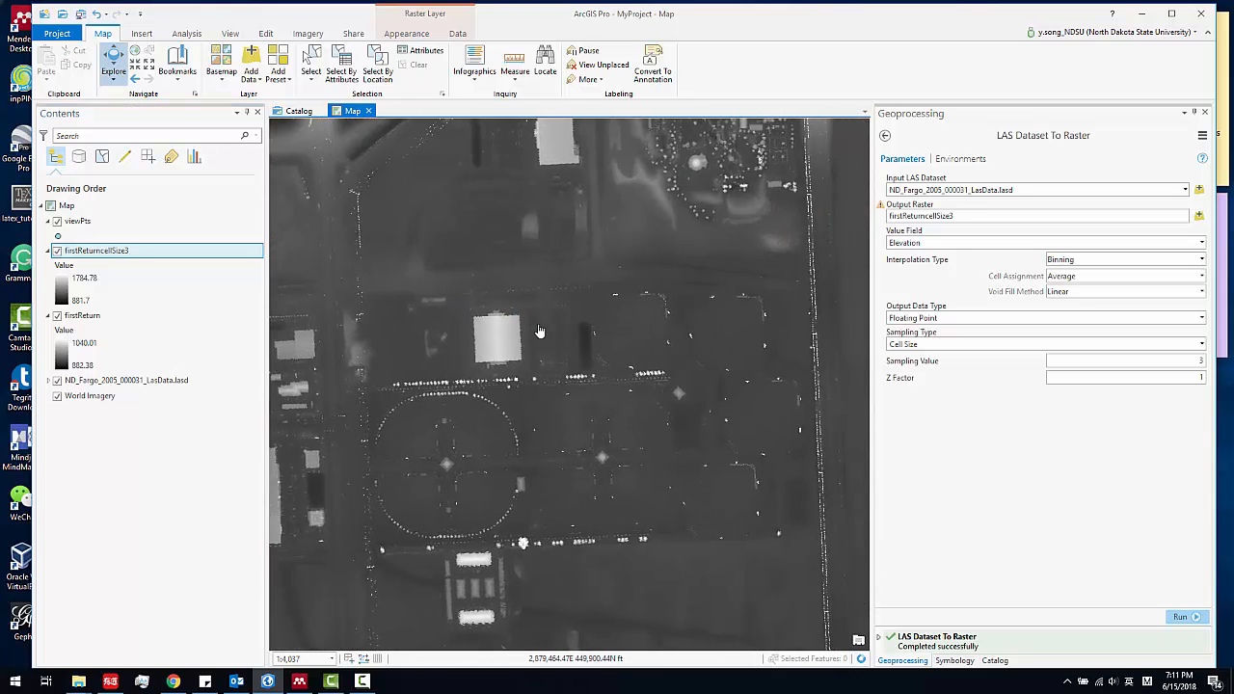
pyautogui.scroll(7, 540, 331)
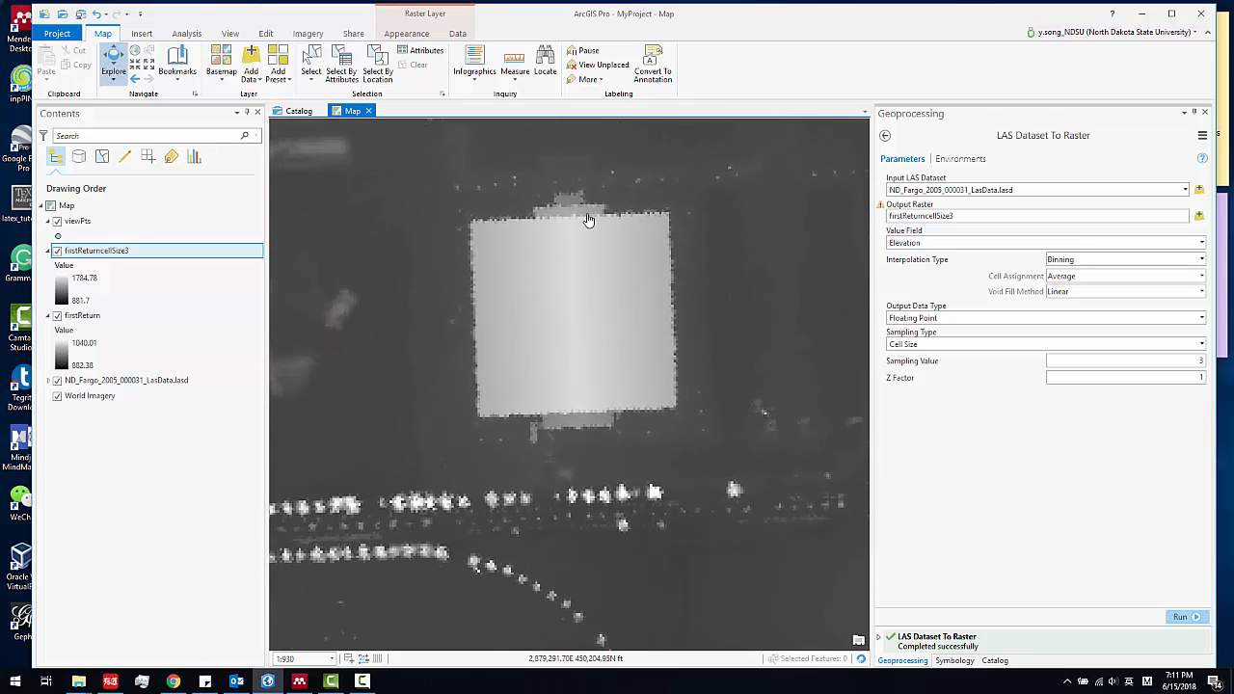
# Hide the firstReturn, firstReturncellSize3 and LAS dataset layers, leaving the World Imagery basemap on.
pyautogui.click(57, 316)
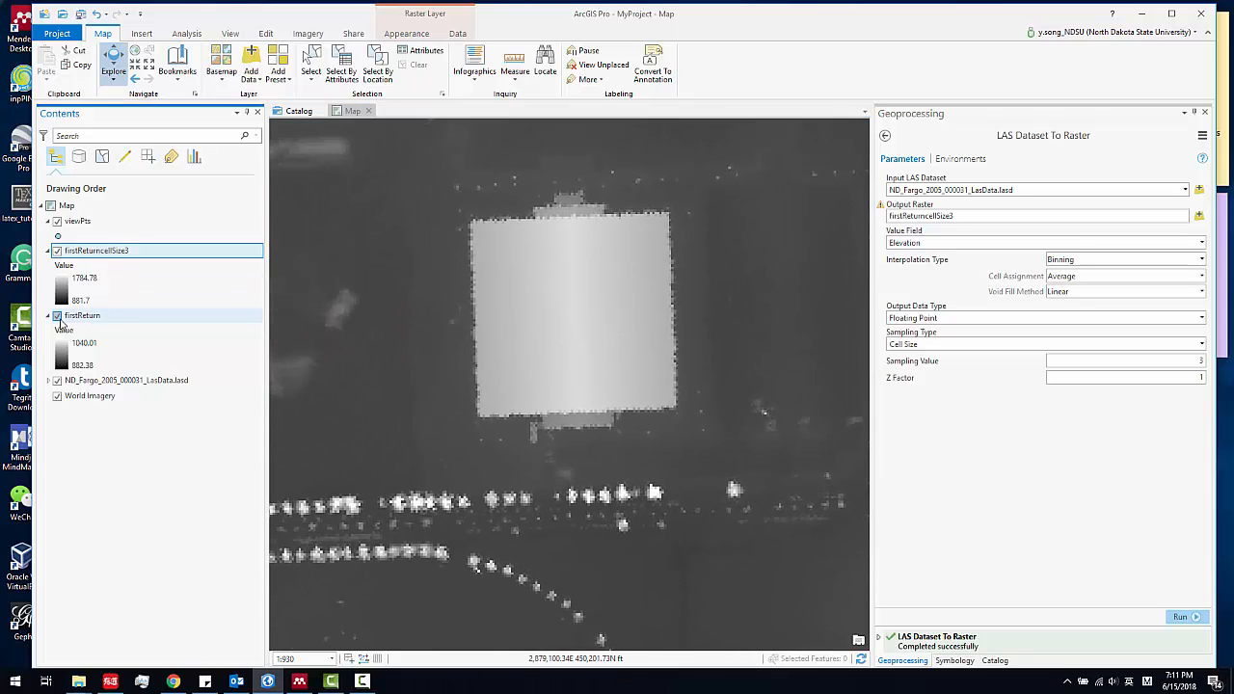
pyautogui.click(57, 252)
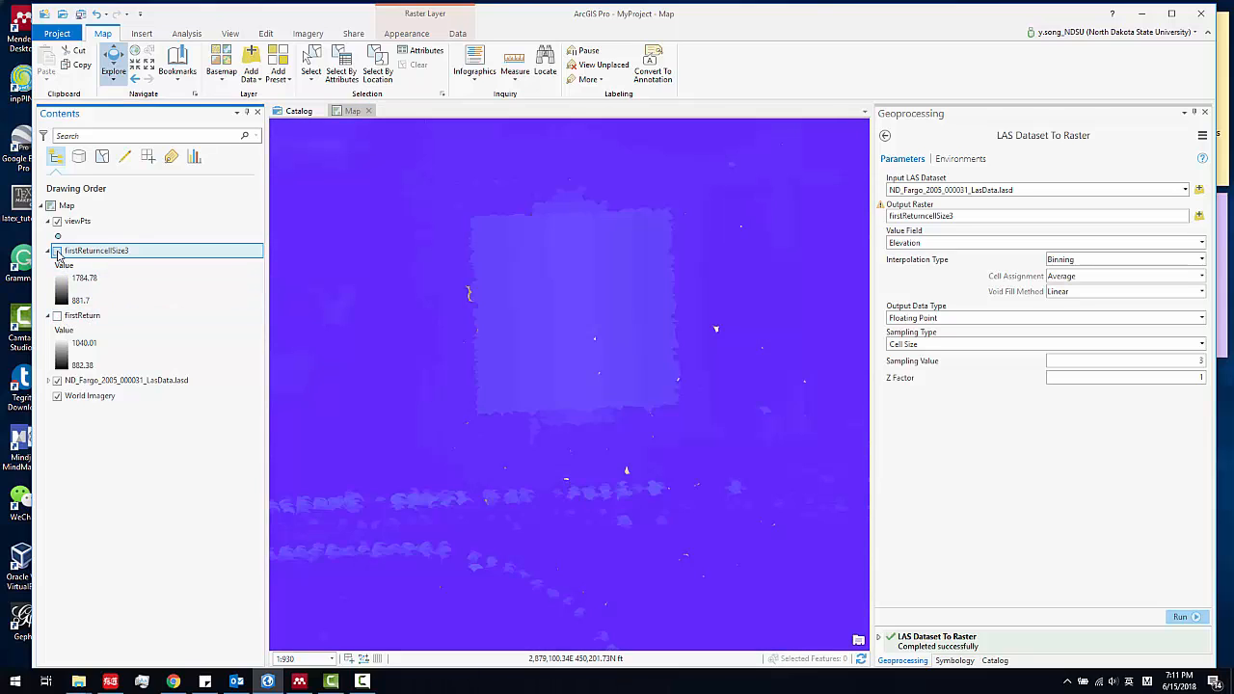
pyautogui.click(57, 380)
pyautogui.click(56, 251)
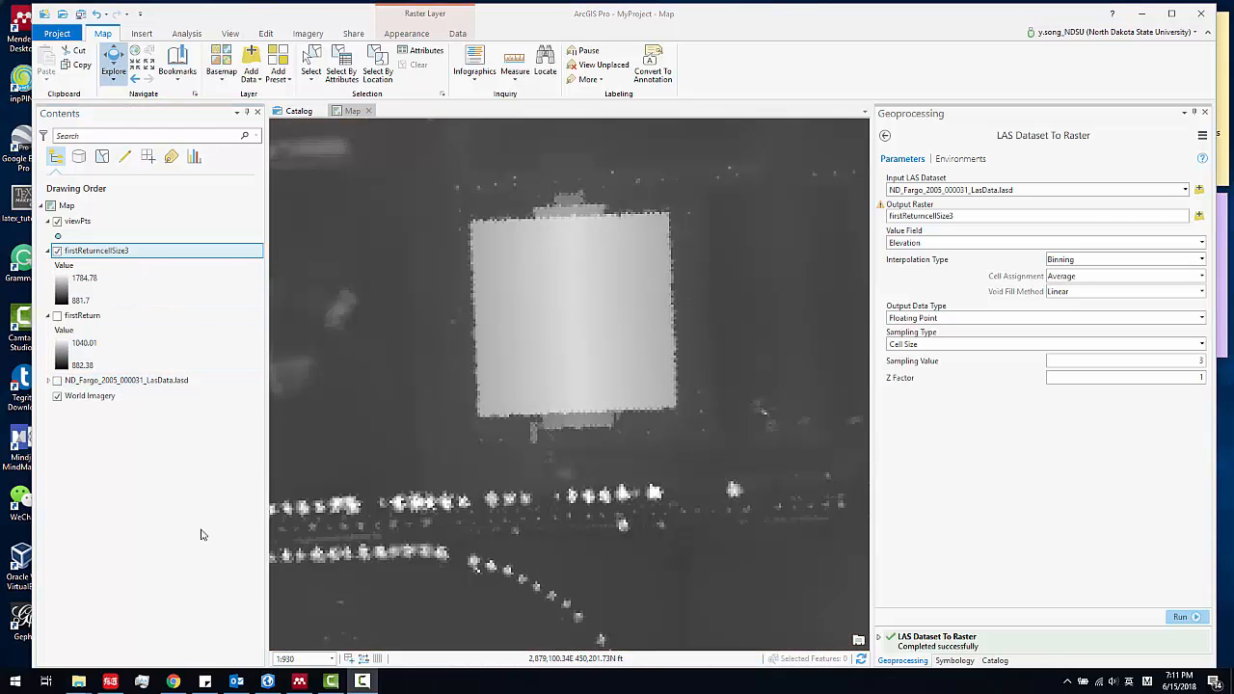
pyautogui.click(57, 251)
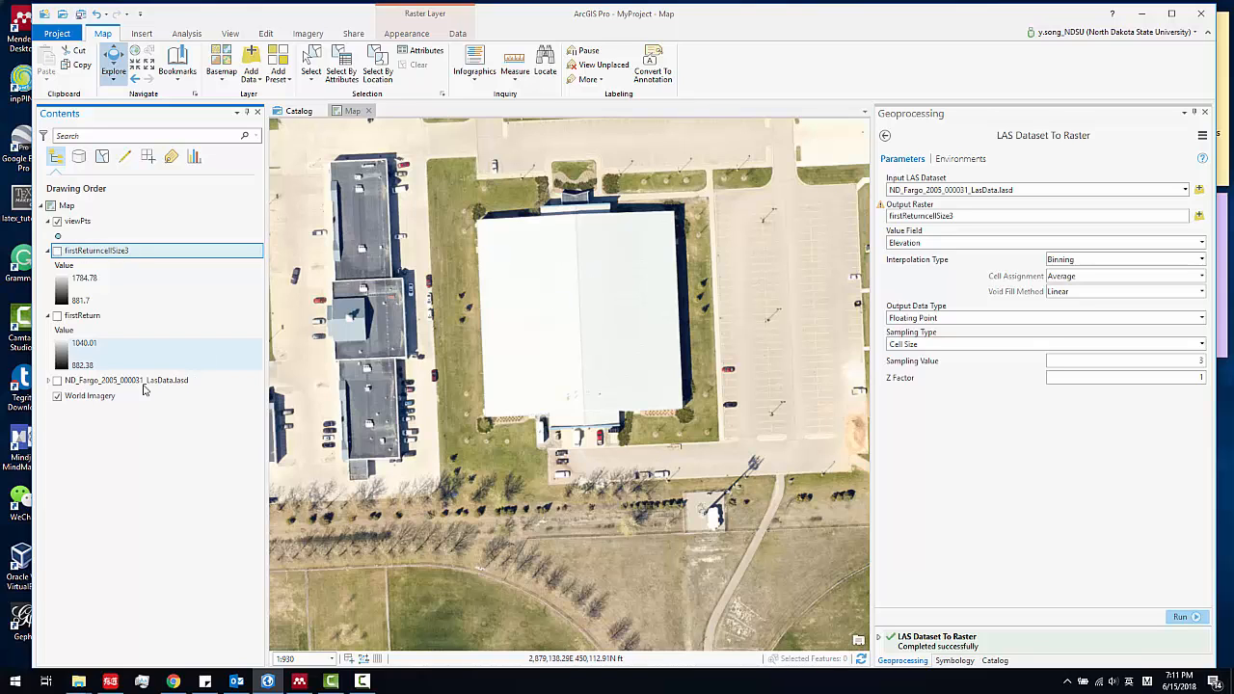
# Show the firstReturn raster over the World Imagery basemap and view its wider extent.
pyautogui.click(96, 316)
pyautogui.scroll(-4, 649, 352)
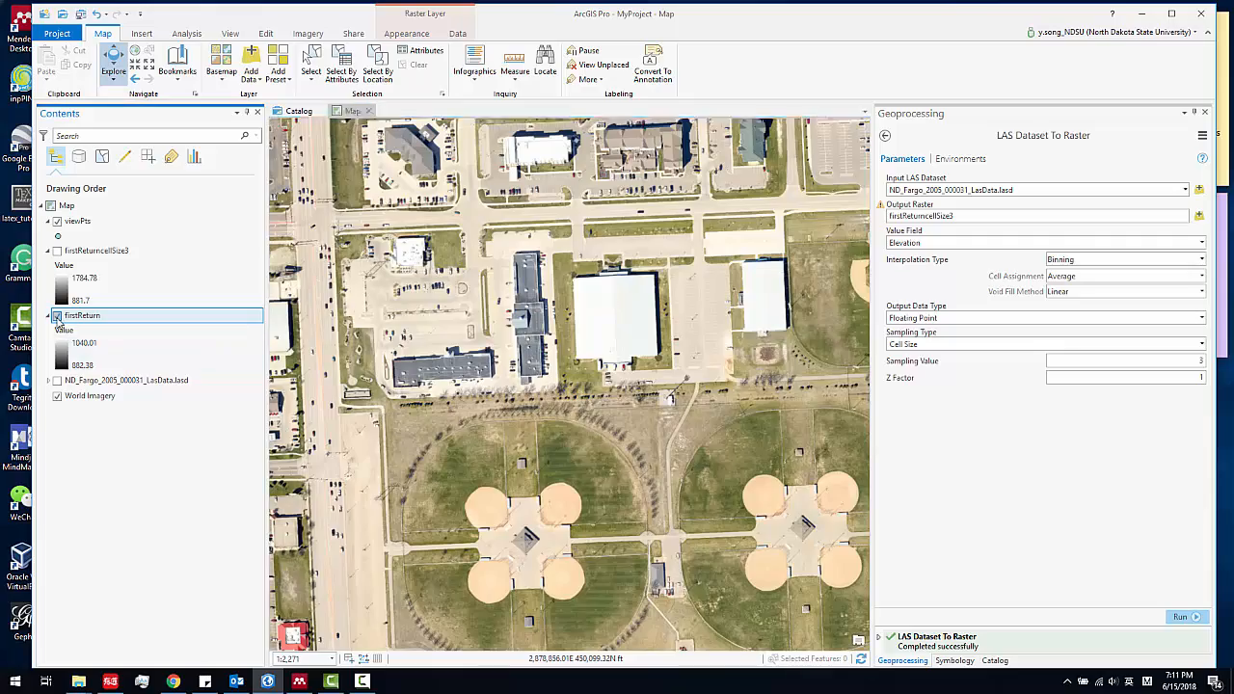
pyautogui.click(57, 315)
pyautogui.scroll(-8, 593, 323)
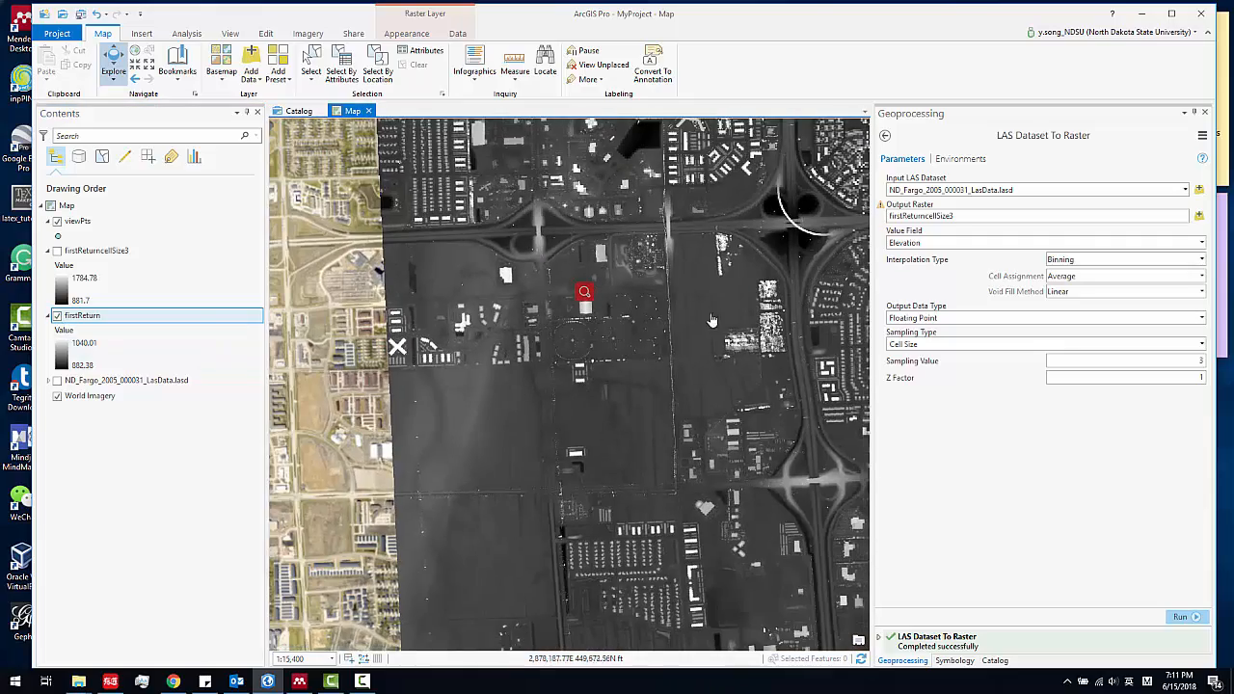
# Clear return value 1 in the Fargo LAS dataset's point filter and filter for last returns instead.
pyautogui.scroll(4, 545, 173)
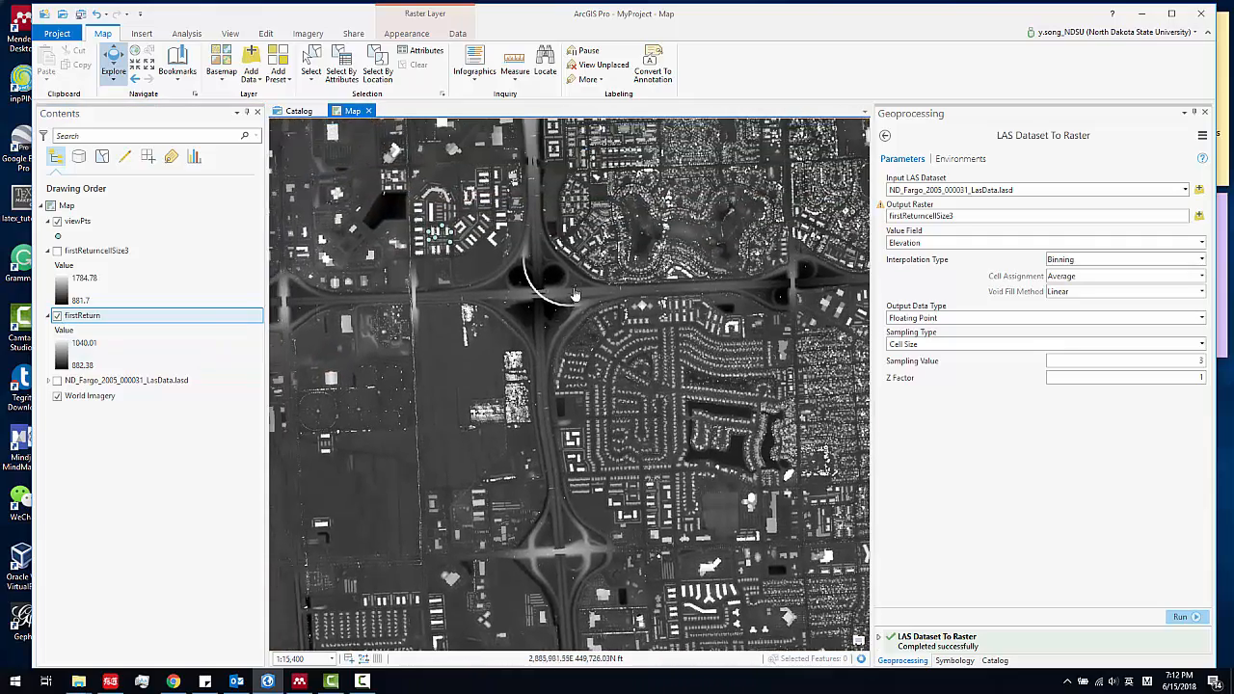
pyautogui.rightClick(81, 318)
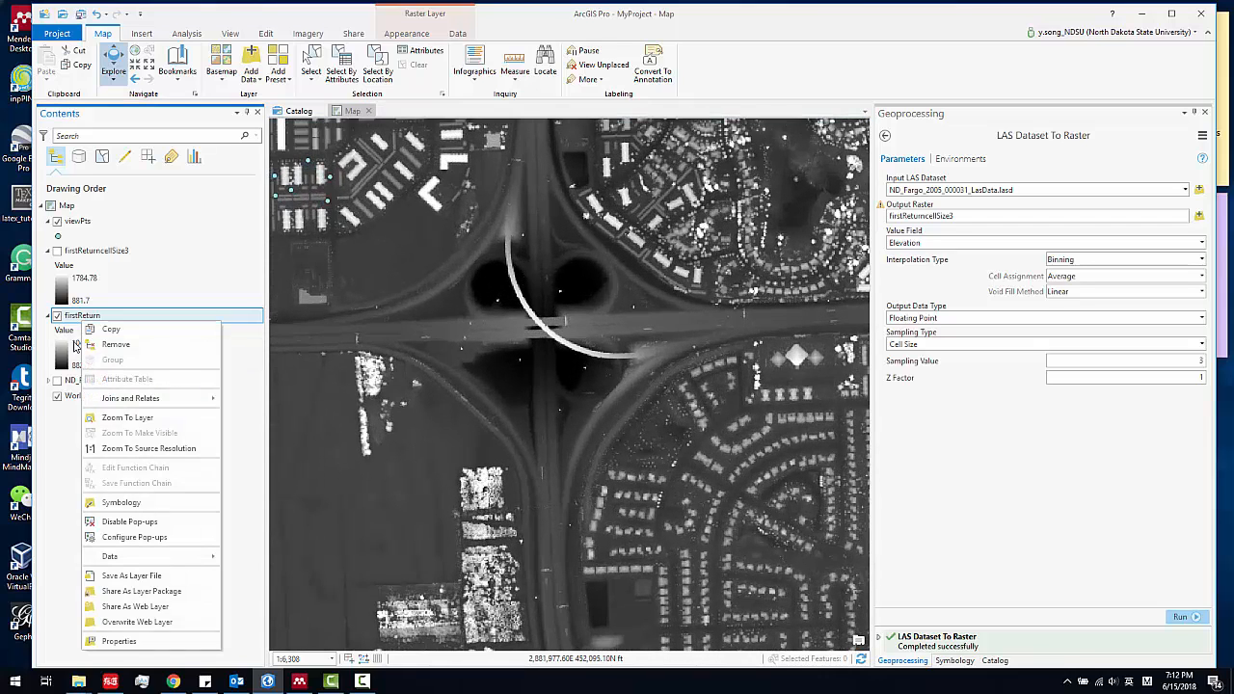
pyautogui.rightClick(79, 382)
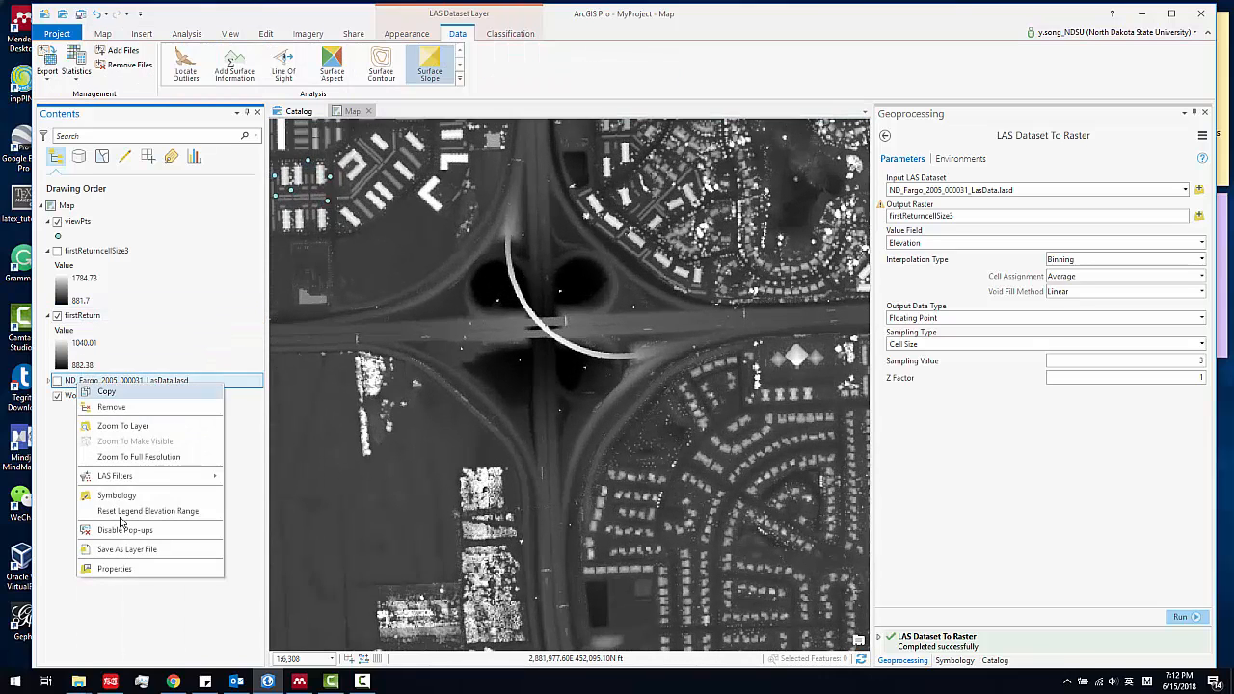
pyautogui.click(121, 569)
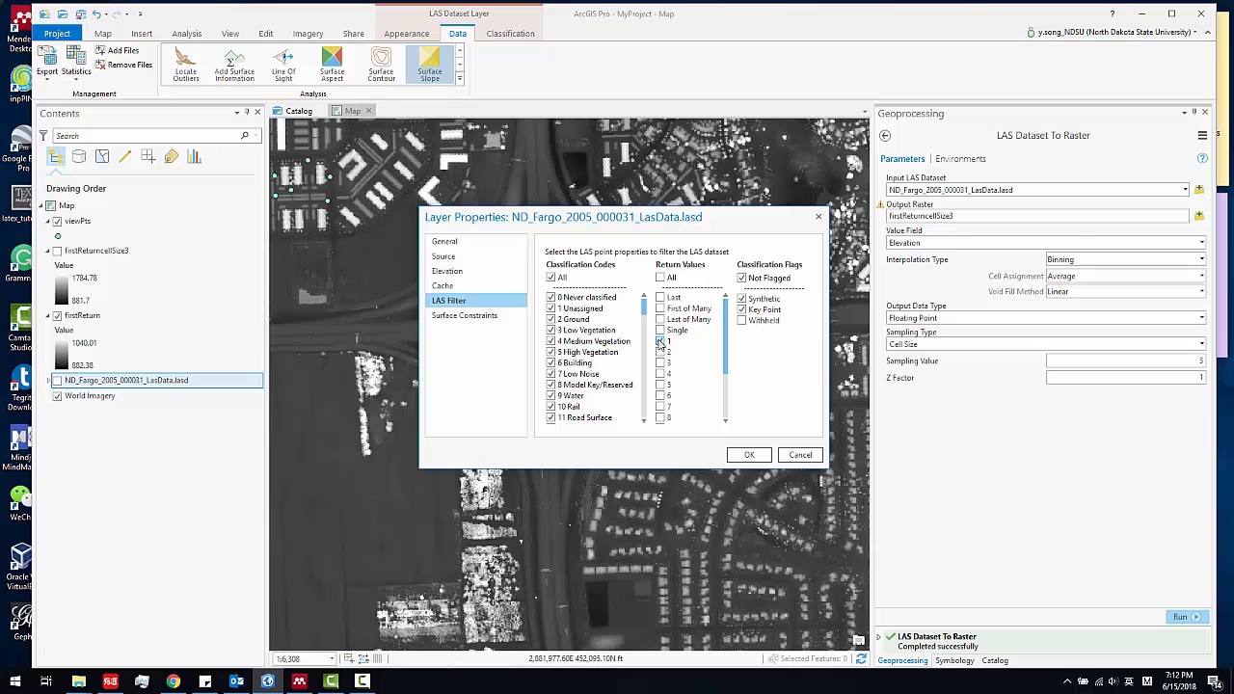
pyautogui.click(662, 343)
pyautogui.click(678, 319)
pyautogui.click(677, 309)
pyautogui.moveTo(725, 350); pyautogui.dragTo(726, 399)
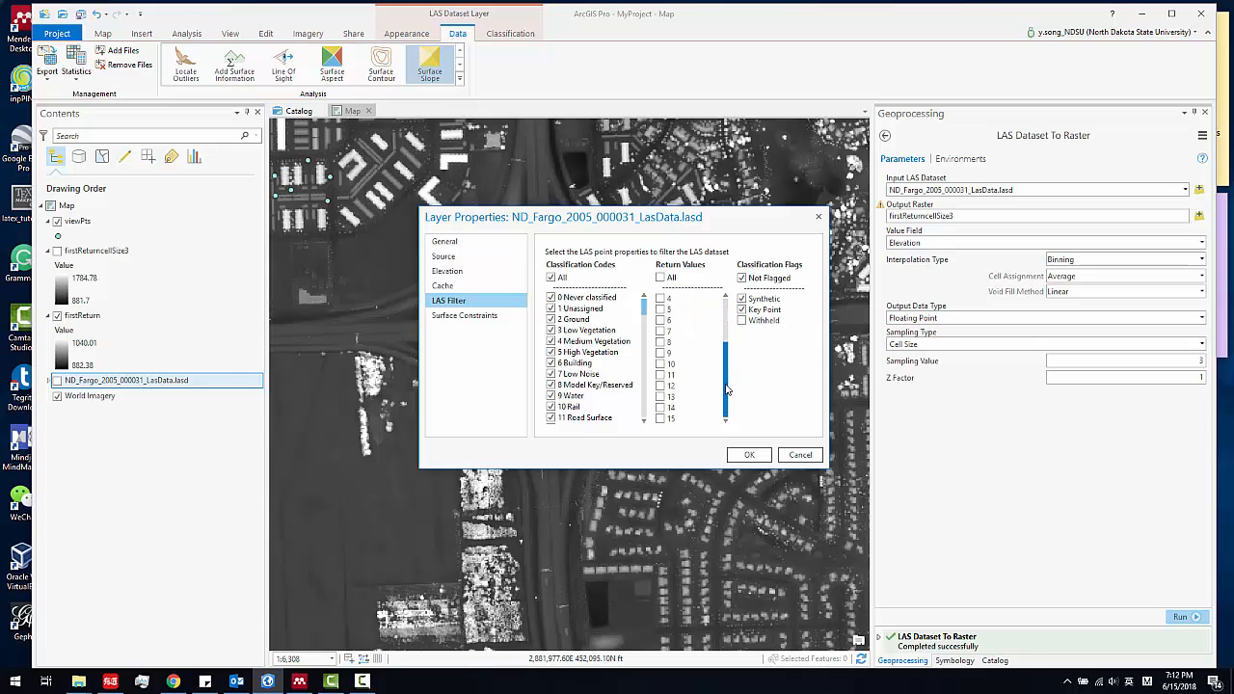
pyautogui.click(749, 454)
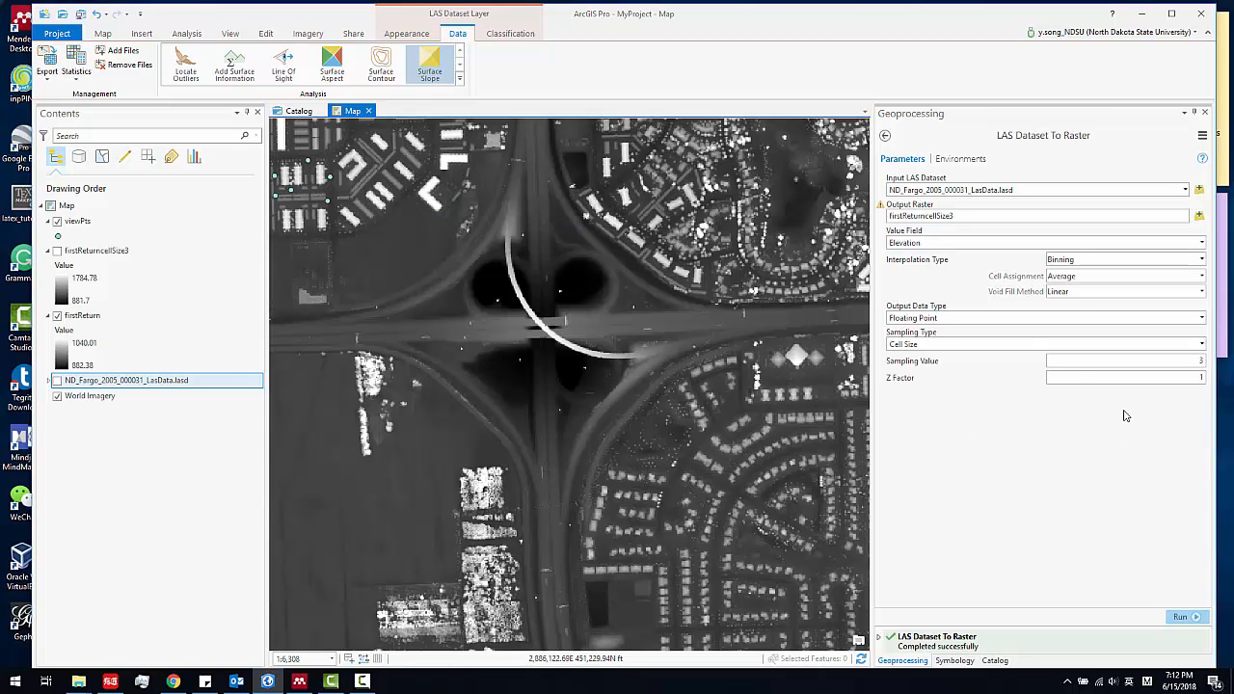
# Export the filtered LAS dataset to an elevation raster named lastReturn with a cell size sampling value of 3.
pyautogui.click(978, 216)
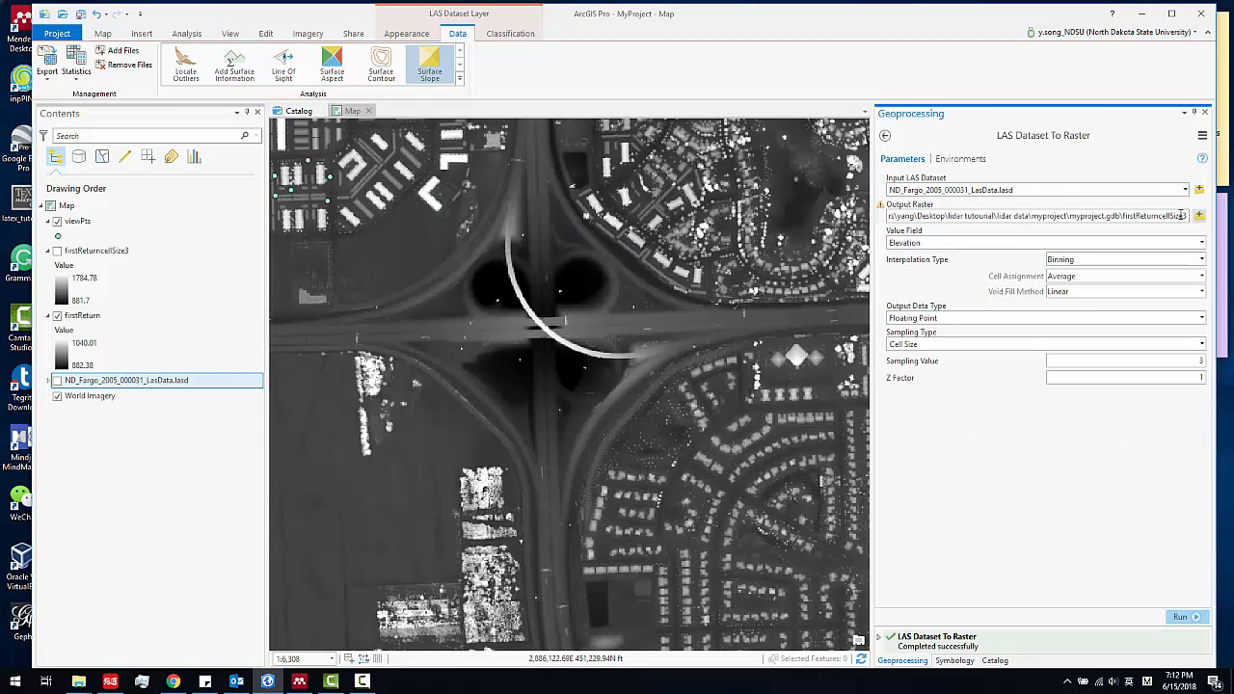
pyautogui.moveTo(1171, 215); pyautogui.dragTo(1212, 221)
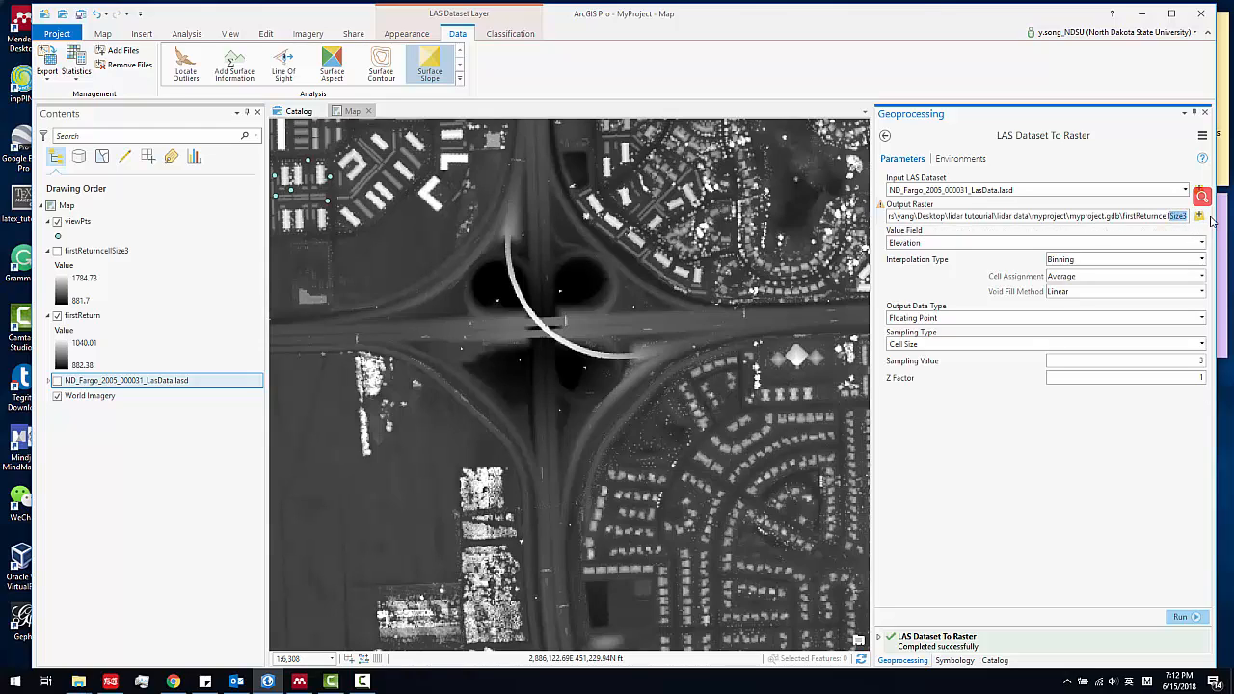
pyautogui.press('BackSpace')
pyautogui.press('BackSpace')
pyautogui.press('BackSpace')
pyautogui.press('BackSpace')
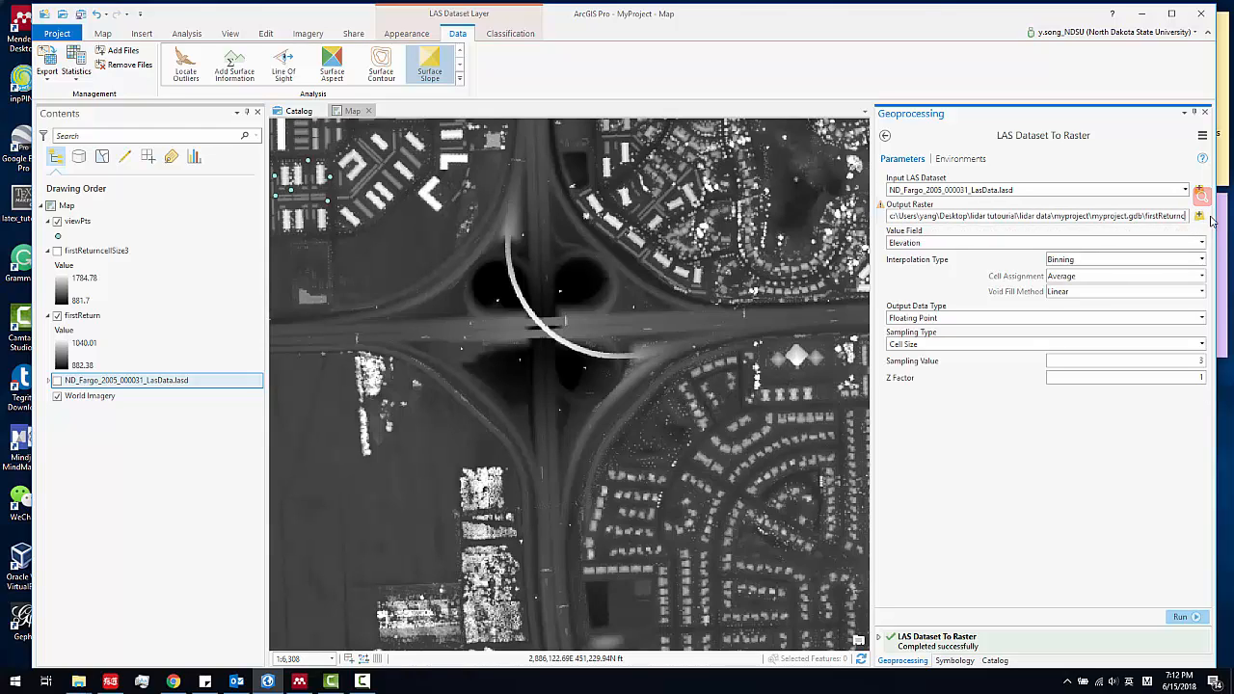
pyautogui.press('BackSpace')
pyautogui.press('BackSpace')
pyautogui.press('BackSpace')
pyautogui.press('BackSpace')
pyautogui.press('BackSpace')
pyautogui.click(1182, 615)
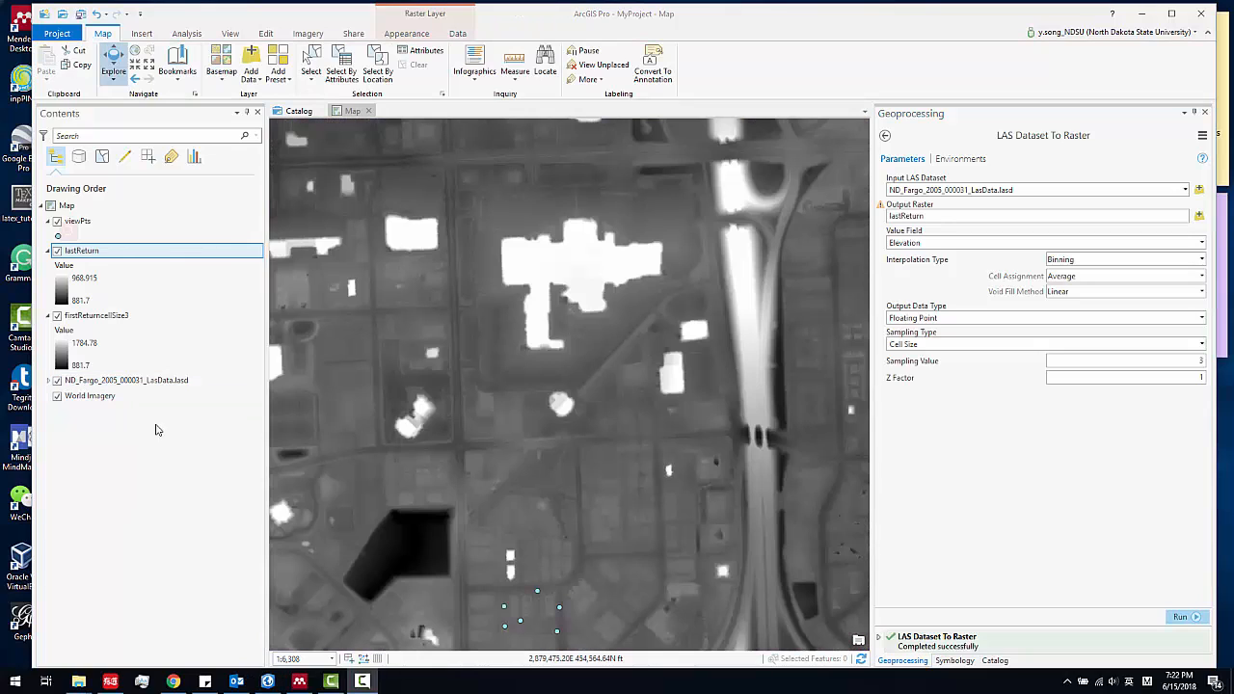
# View the full extent of the lastReturn raster and examine the area around the large building and highway interchange.
pyautogui.scroll(-10, 655, 355)
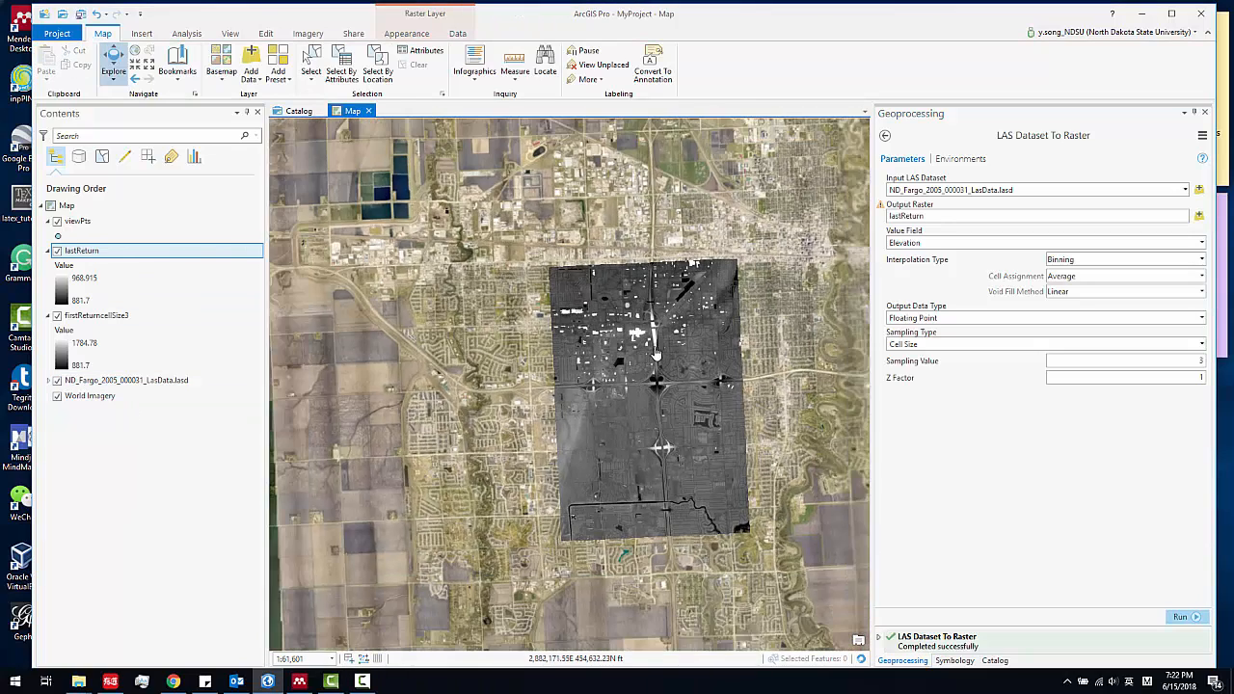
pyautogui.scroll(4, 656, 355)
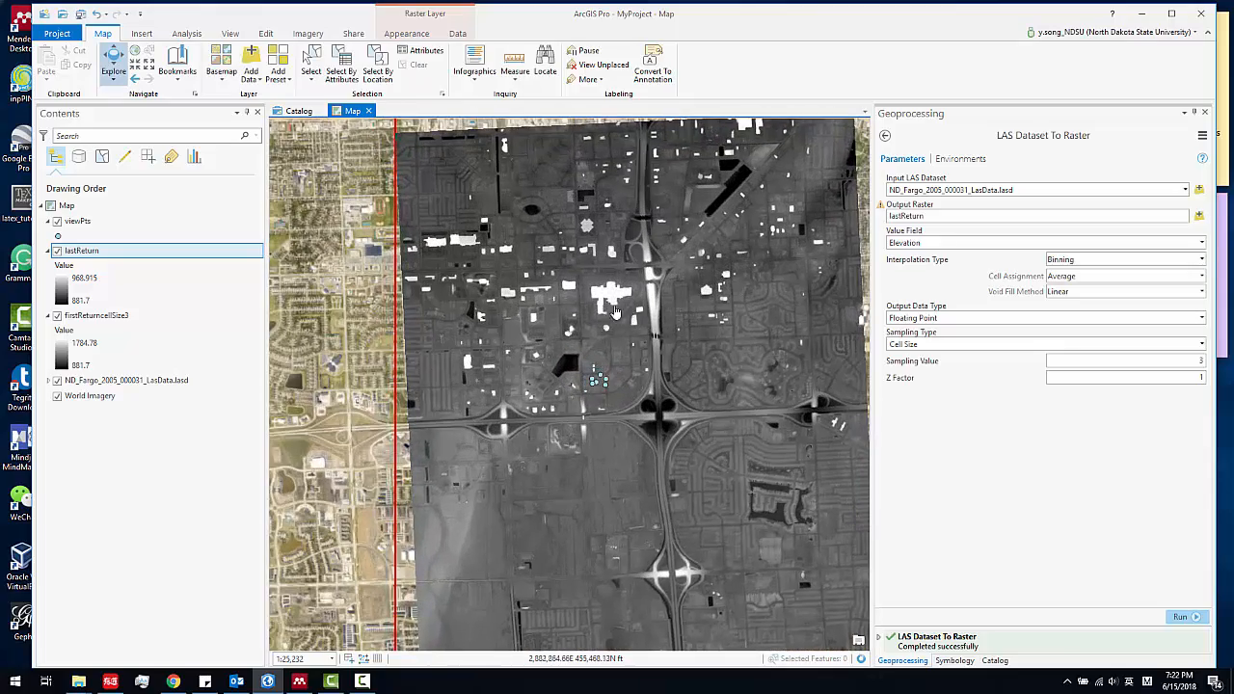
pyautogui.scroll(2, 615, 311)
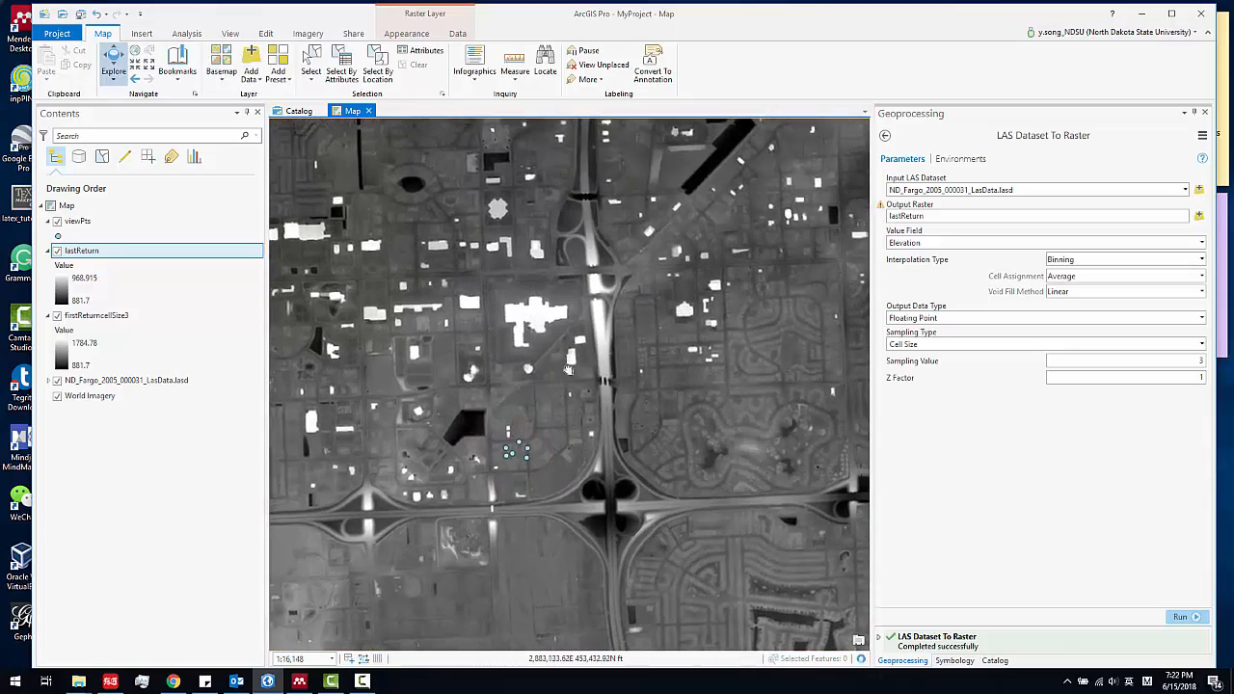
pyautogui.moveTo(569, 369); pyautogui.dragTo(540, 259)
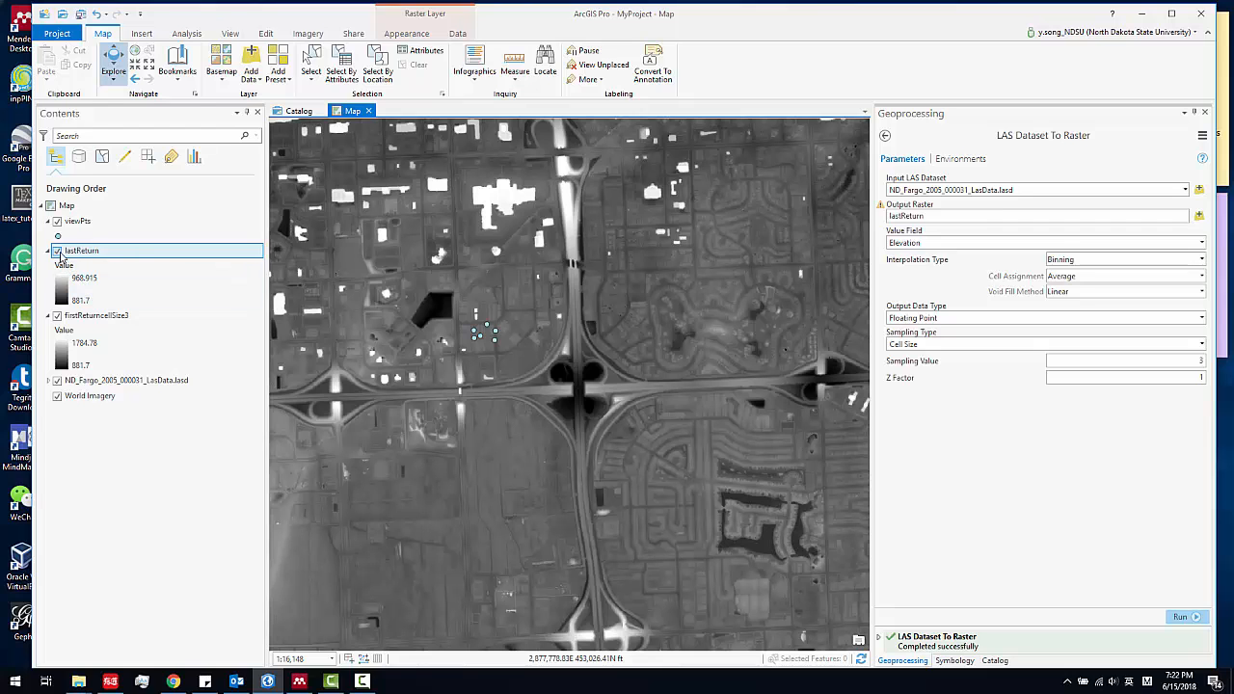
# Compare the lastReturn raster with firstReturncellSize3 around the large building and interchange by toggling lastReturn's visibility.
pyautogui.click(58, 251)
pyautogui.click(58, 252)
pyautogui.scroll(3, 531, 224)
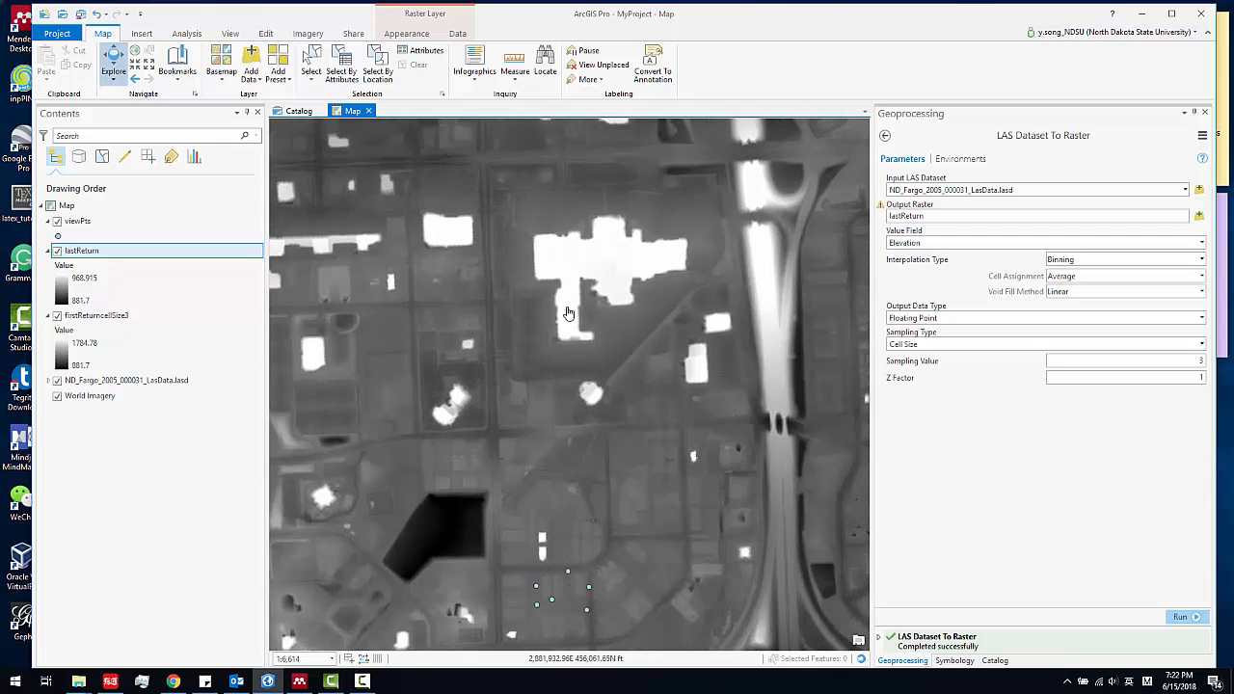
pyautogui.scroll(-3, 569, 313)
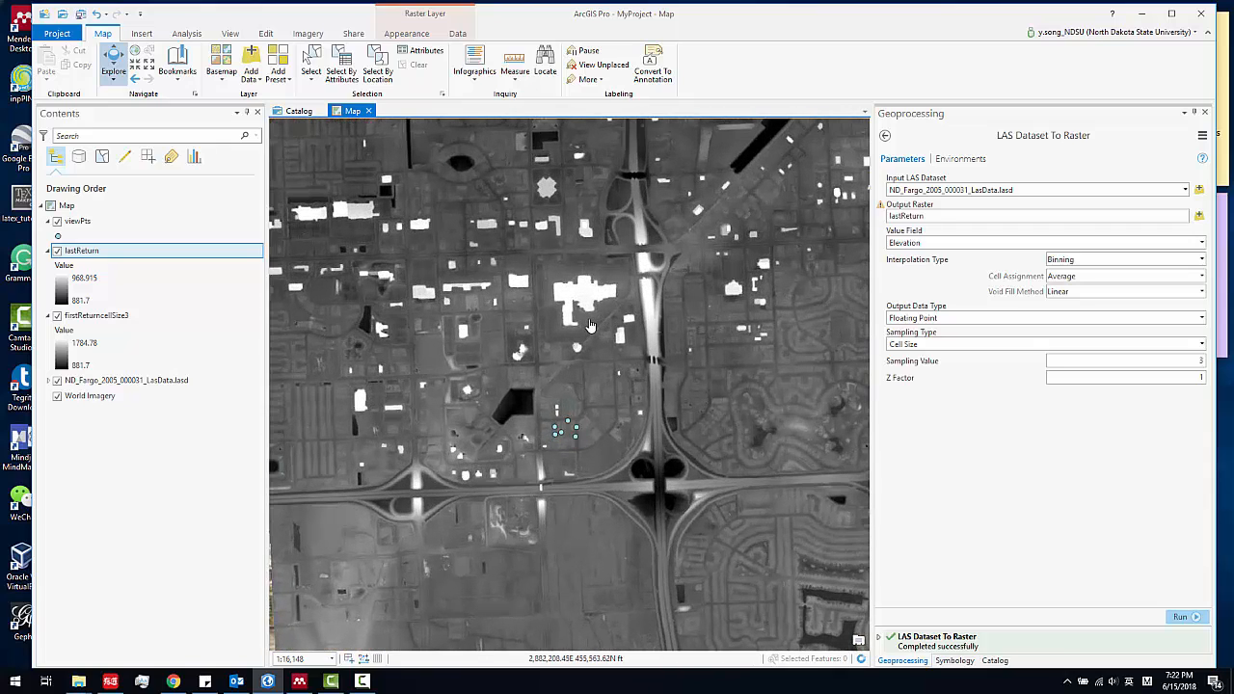
pyautogui.moveTo(560, 326); pyautogui.dragTo(575, 286)
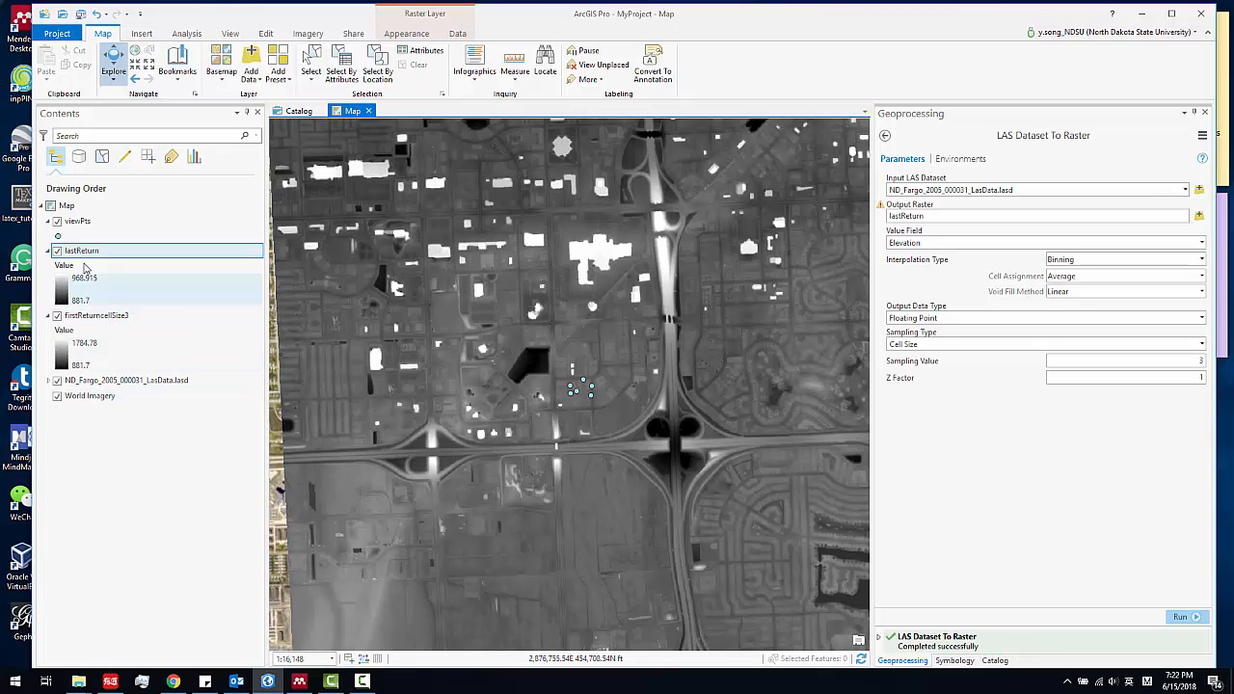
pyautogui.click(56, 250)
pyautogui.click(57, 251)
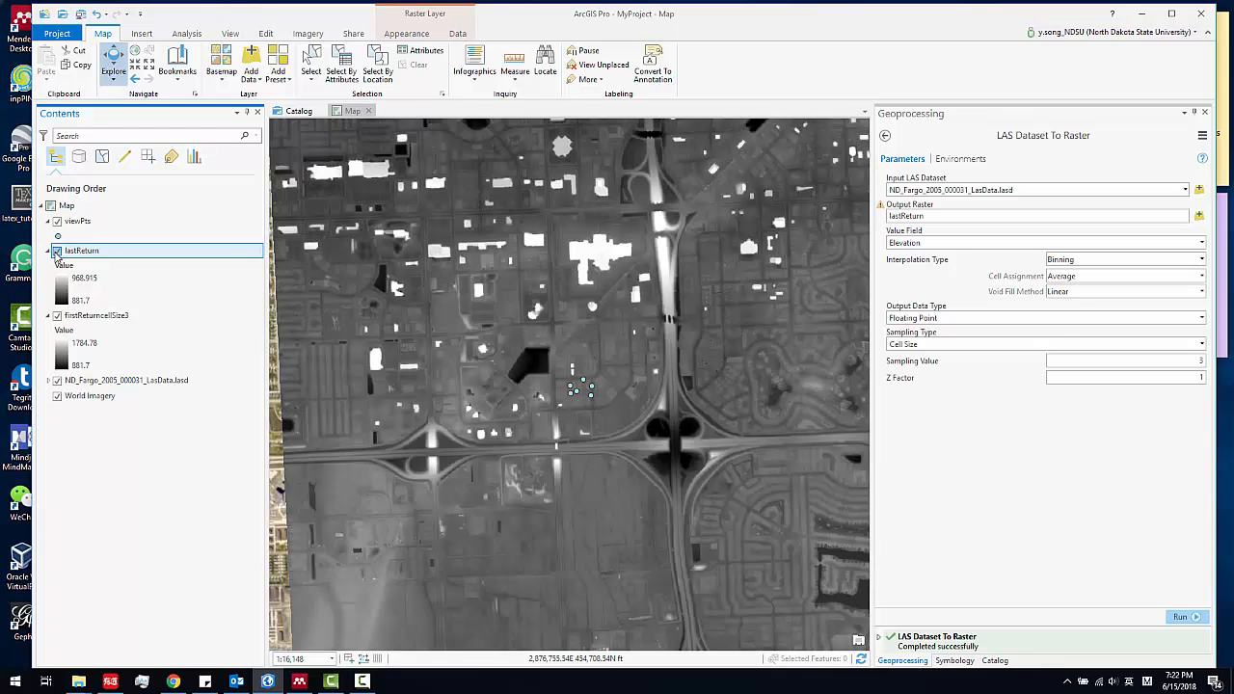
pyautogui.click(57, 251)
pyautogui.click(57, 250)
pyautogui.moveTo(681, 359); pyautogui.dragTo(623, 342)
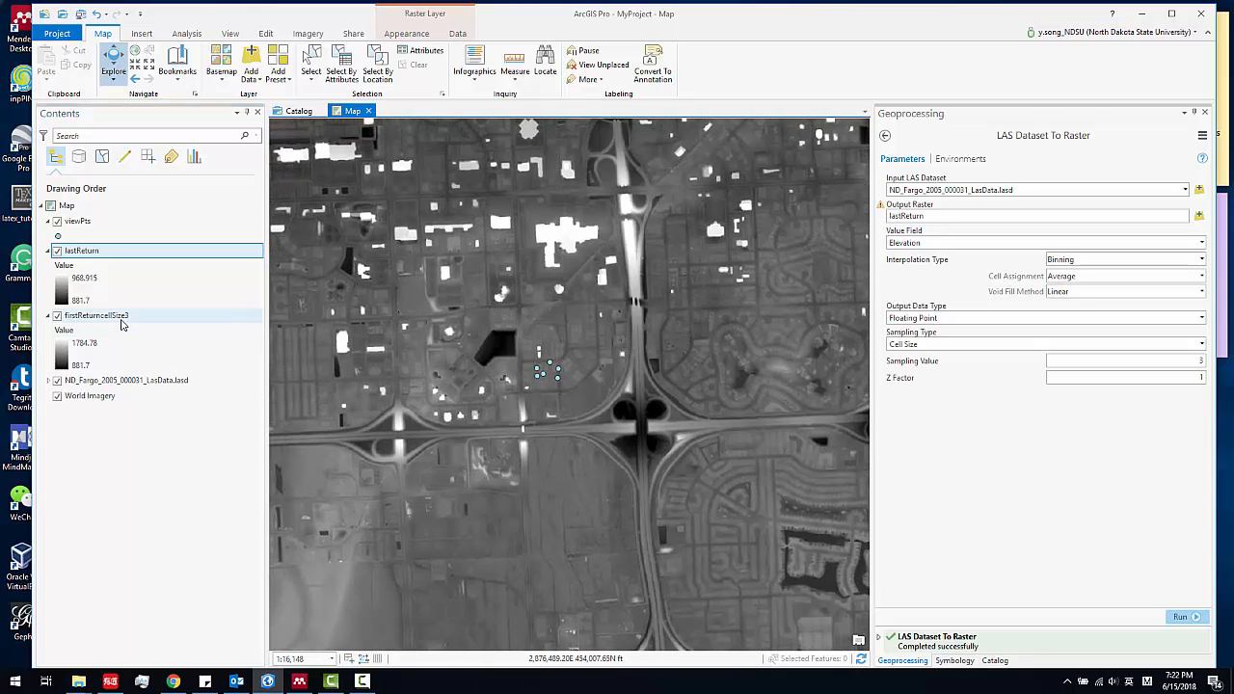
pyautogui.click(60, 321)
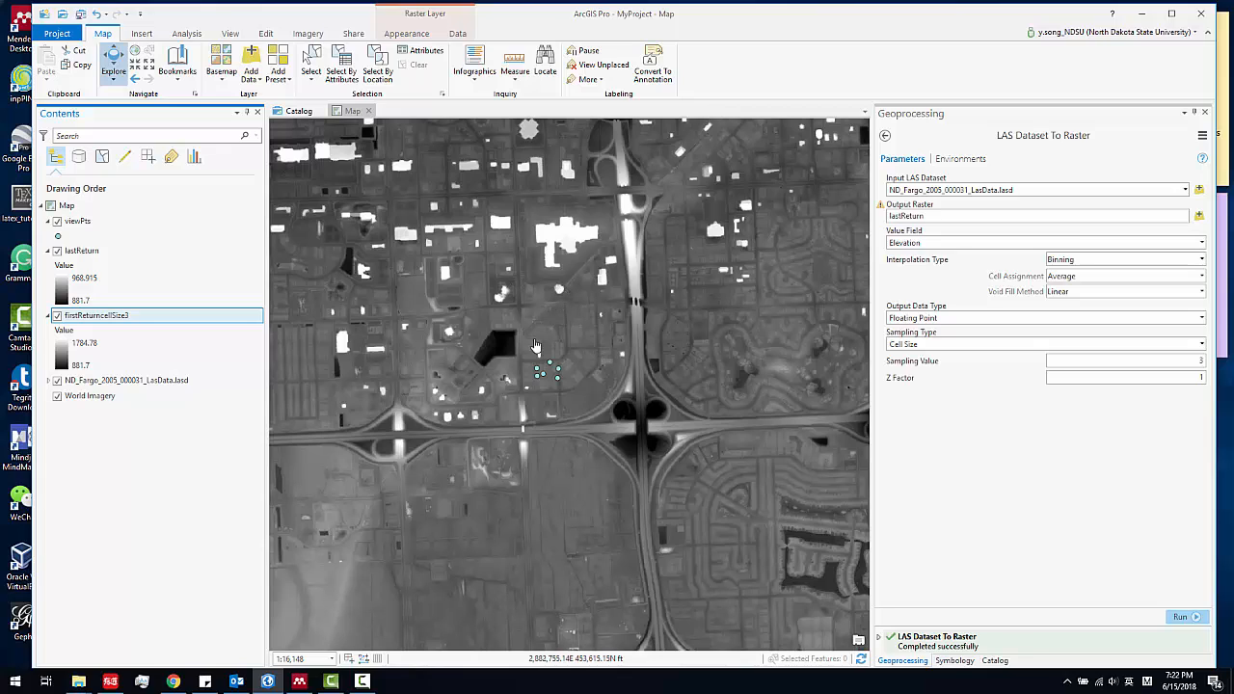
pyautogui.click(91, 252)
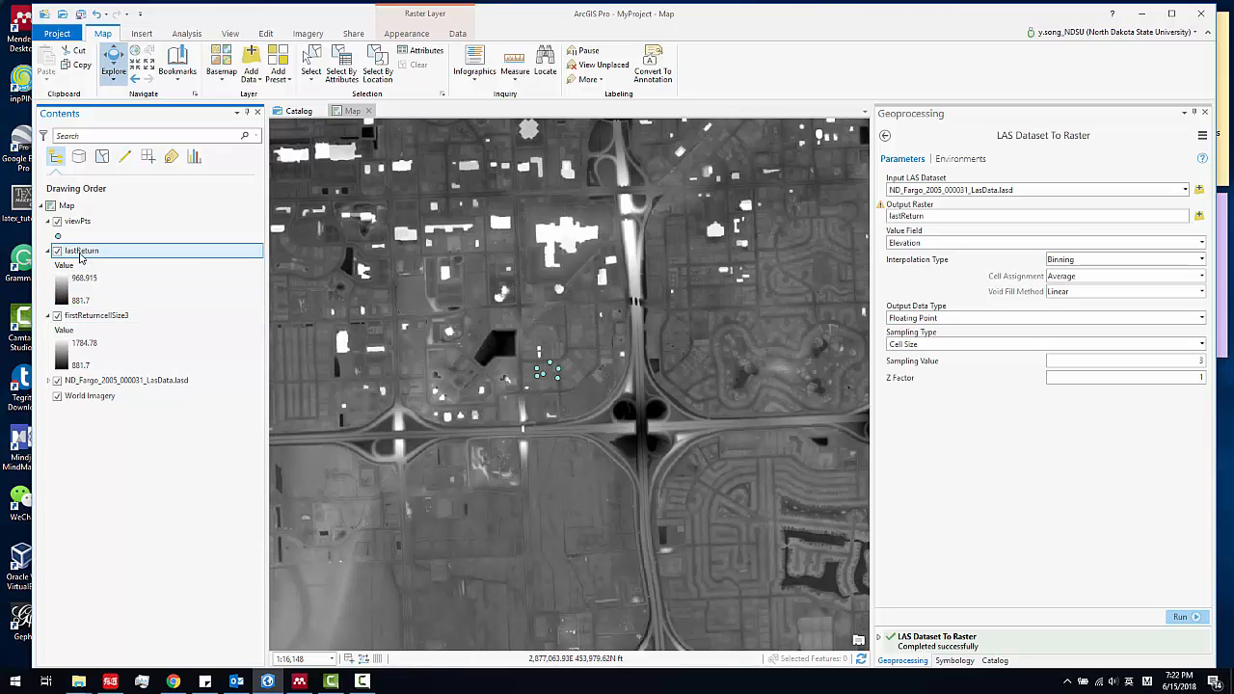
pyautogui.click(96, 319)
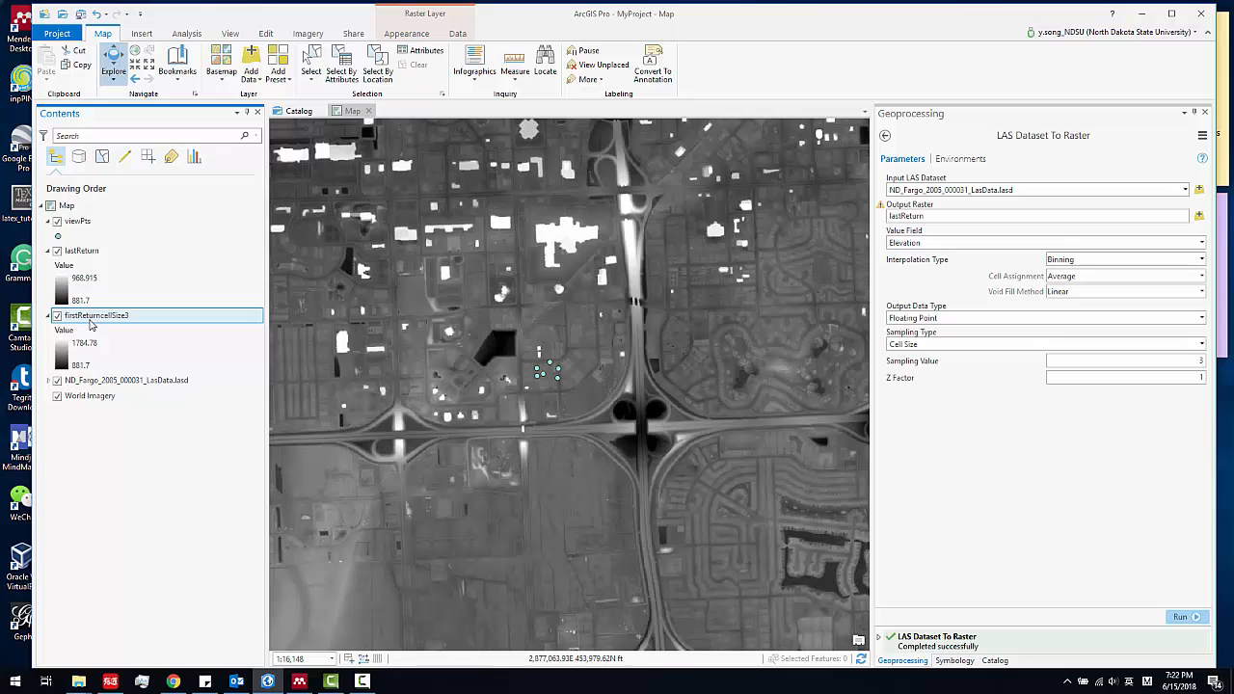
pyautogui.click(97, 254)
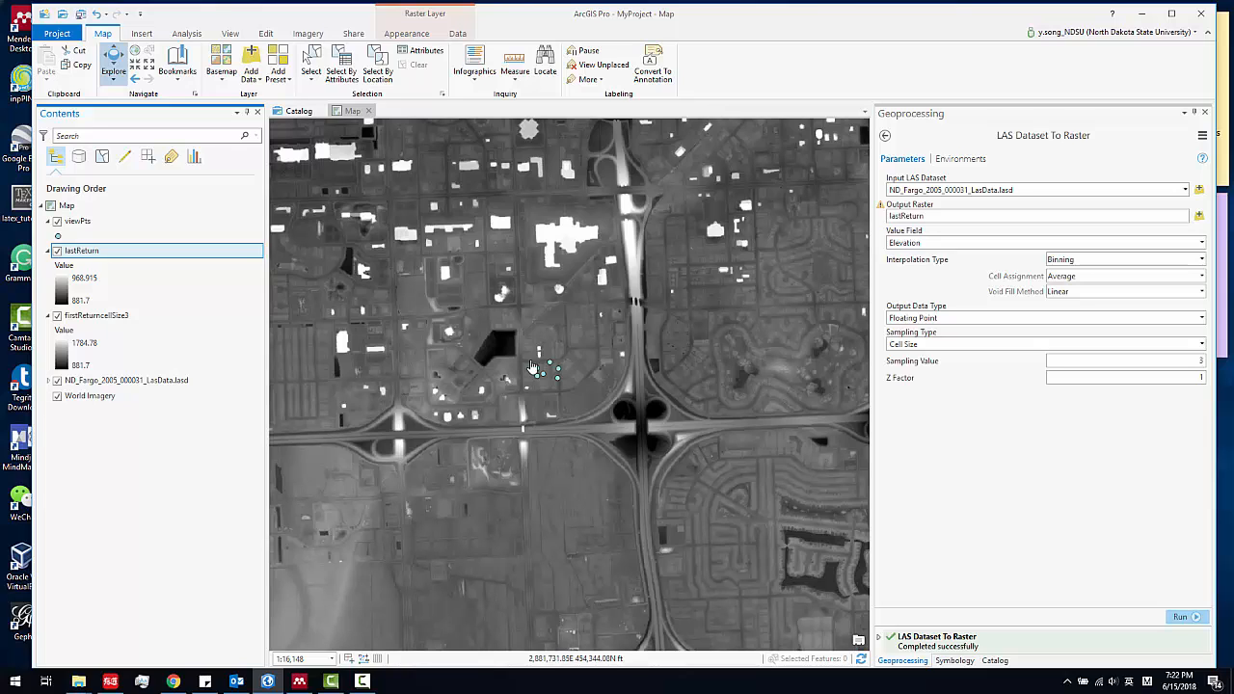
pyautogui.moveTo(529, 383); pyautogui.dragTo(547, 365)
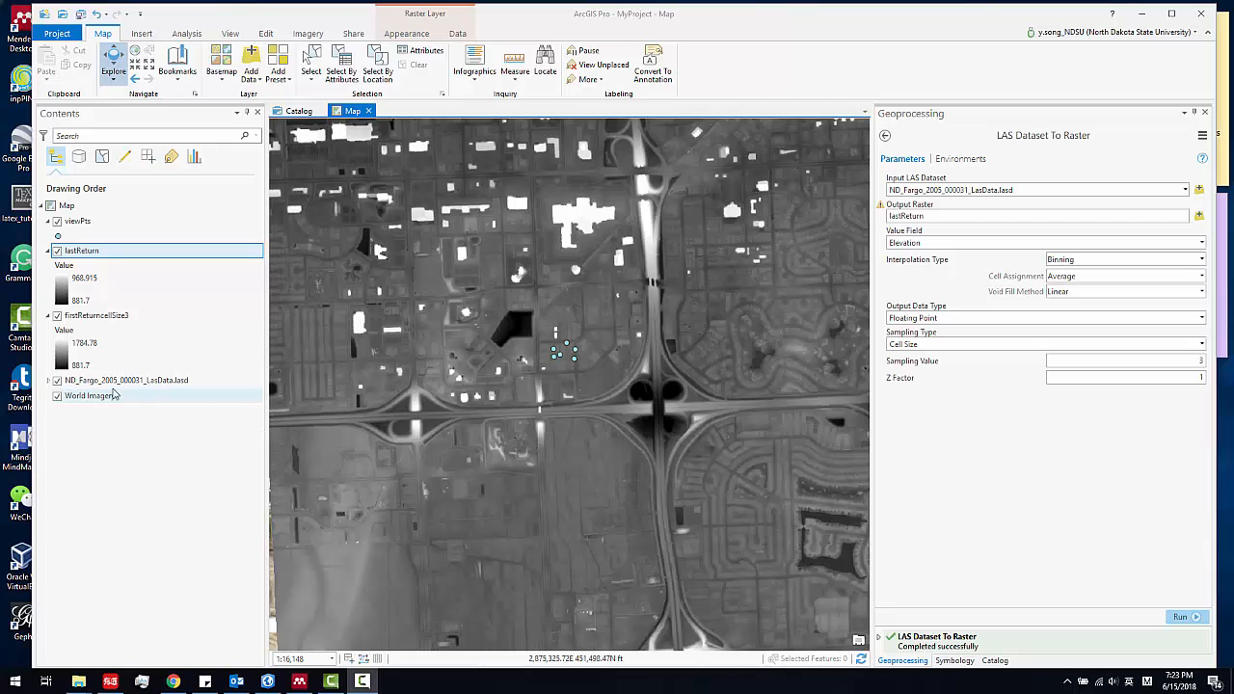
pyautogui.moveTo(572, 283); pyautogui.dragTo(547, 275)
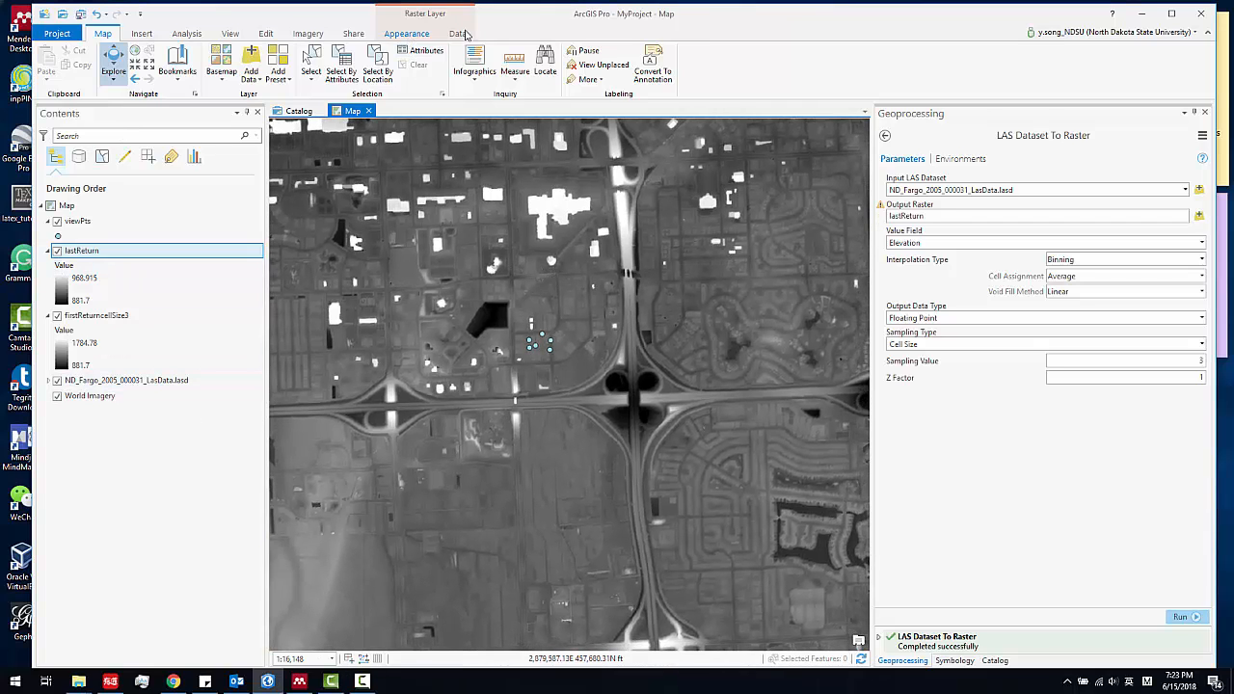
# Start exporting point statistics of the Fargo LAS dataset to a raster.
pyautogui.click(458, 34)
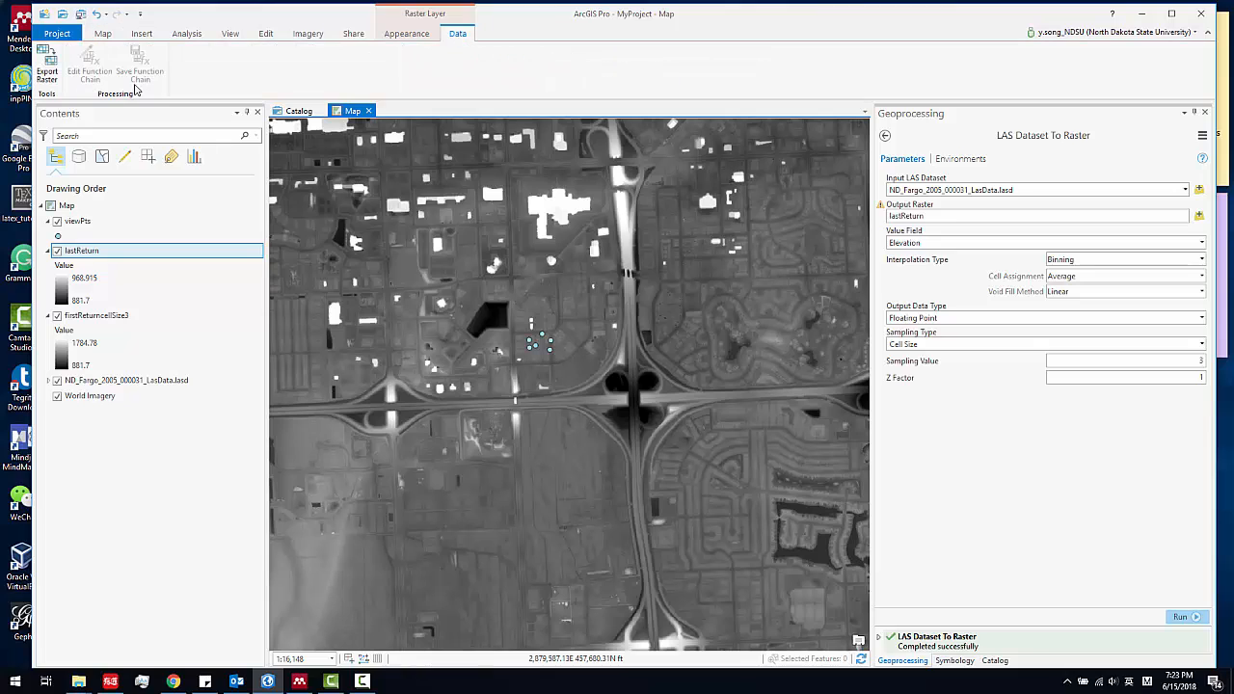
pyautogui.click(406, 34)
pyautogui.click(121, 382)
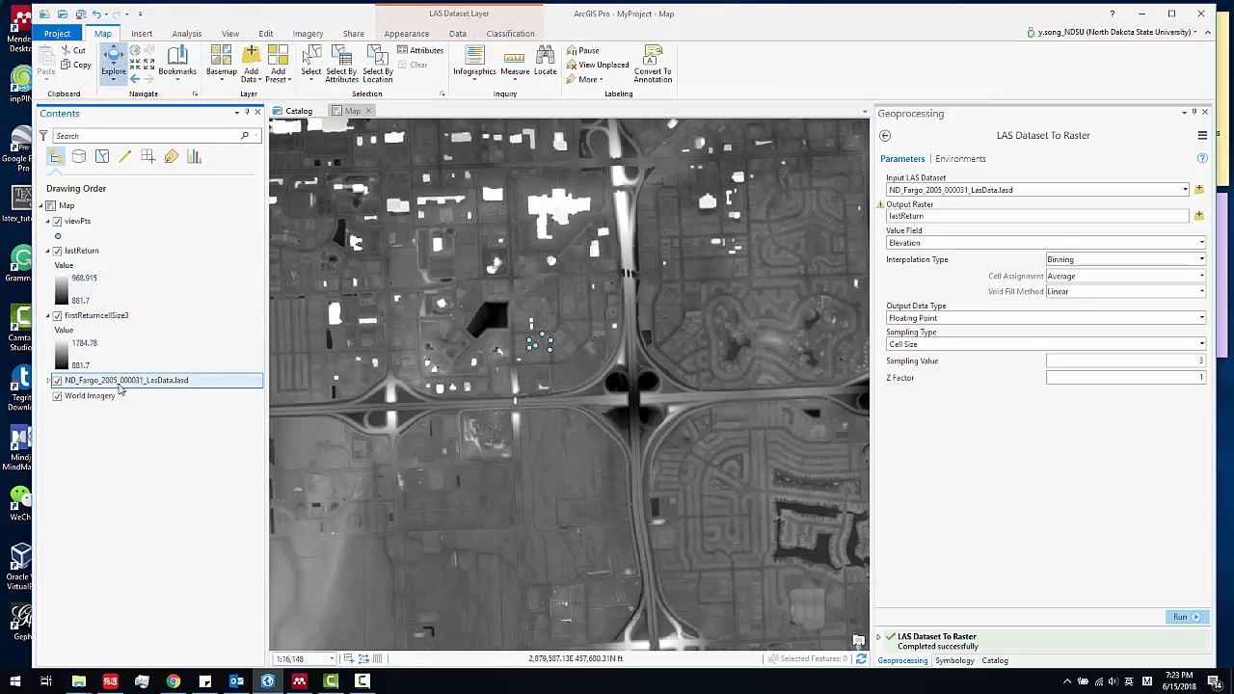
pyautogui.click(459, 34)
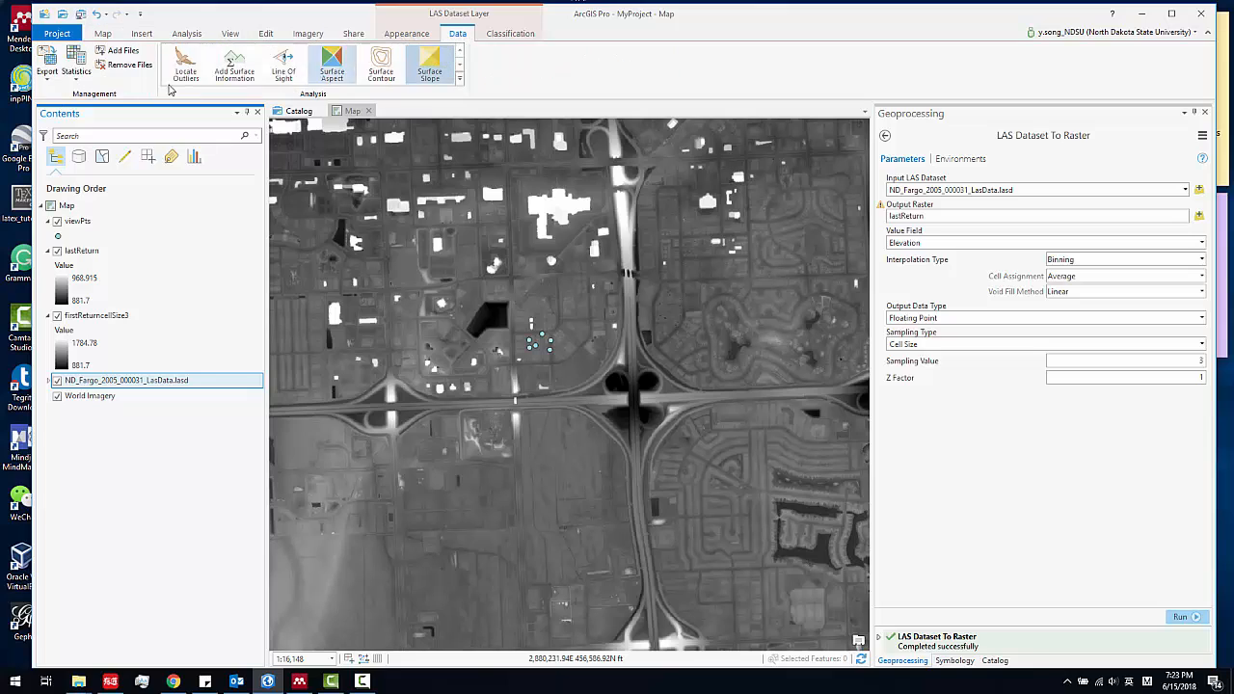
pyautogui.click(83, 79)
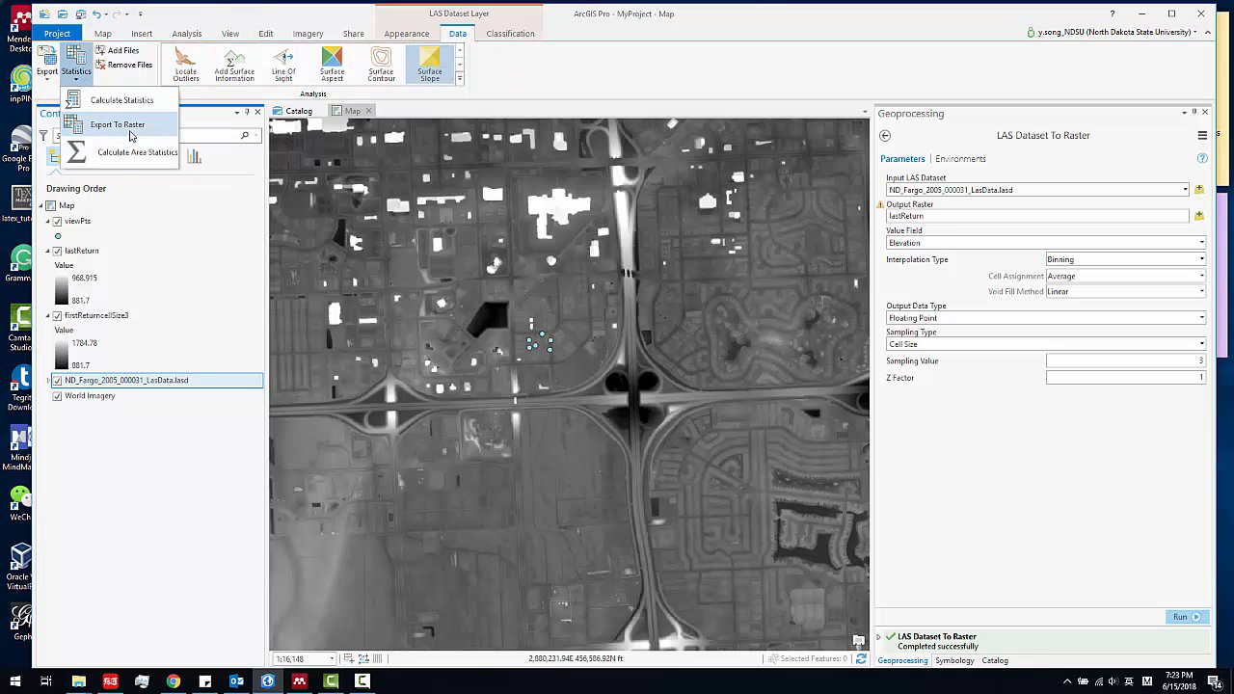
pyautogui.click(131, 136)
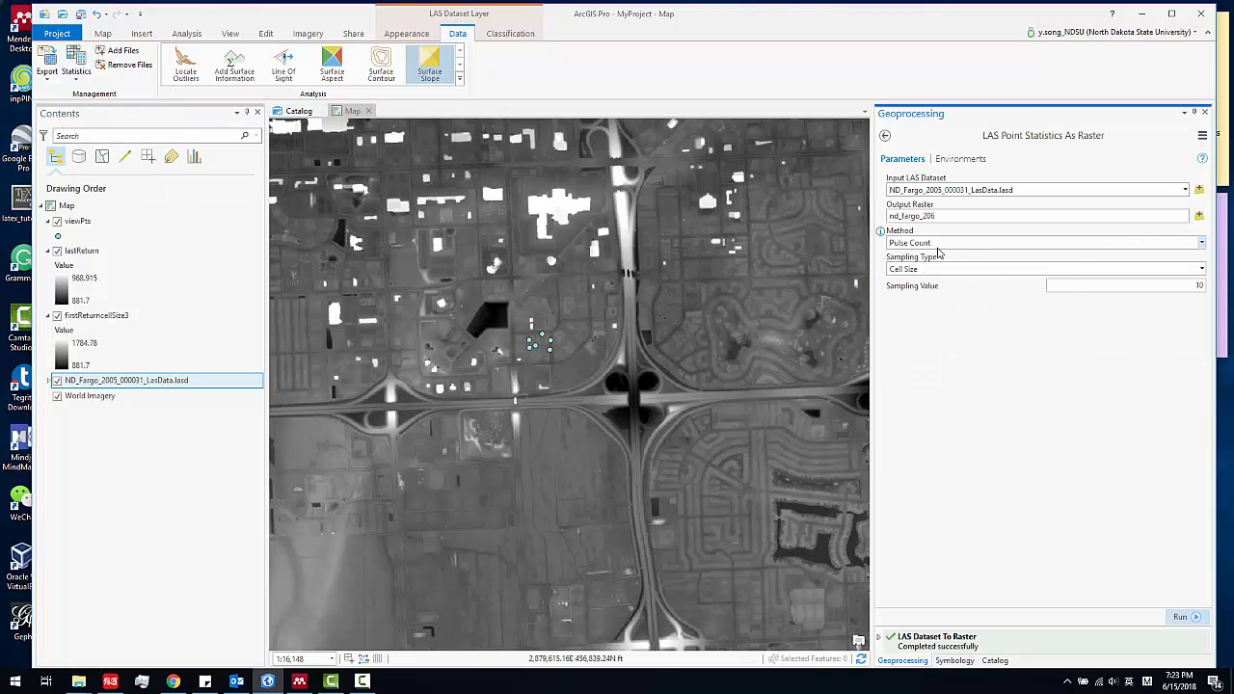
# Export the LAS point statistics to a raster named nd_stats using the Range of Elevation Values method.
pyautogui.moveTo(881, 236)
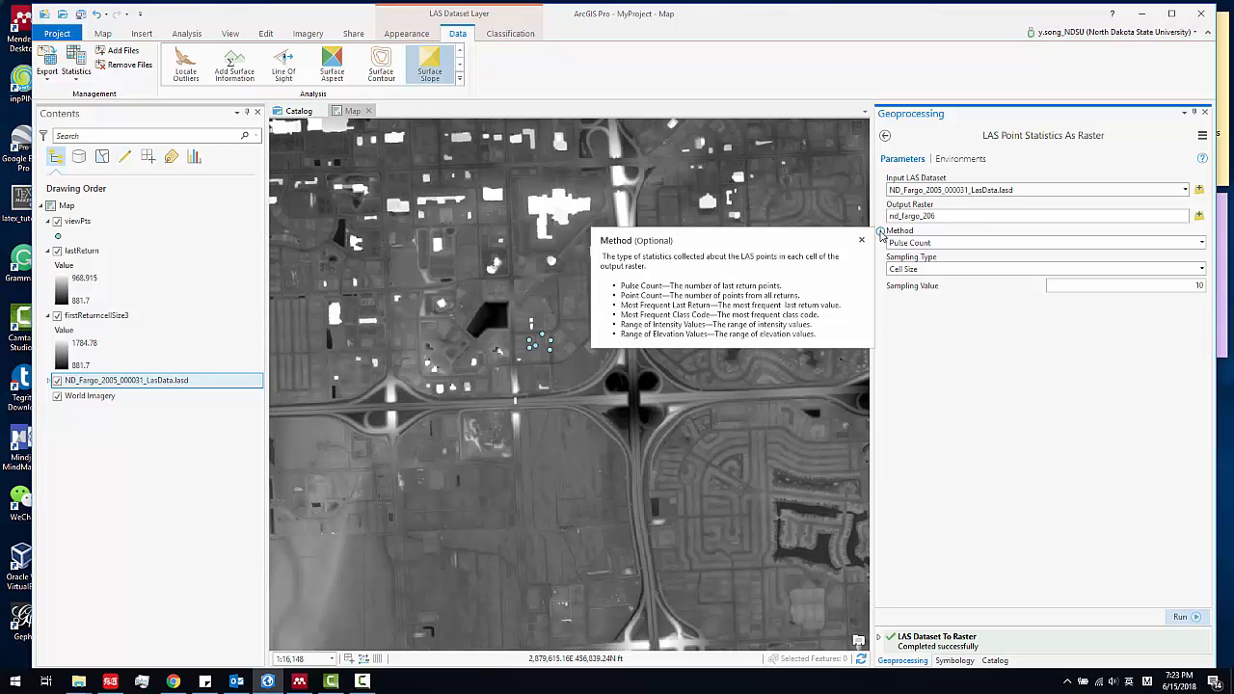
pyautogui.click(1095, 216)
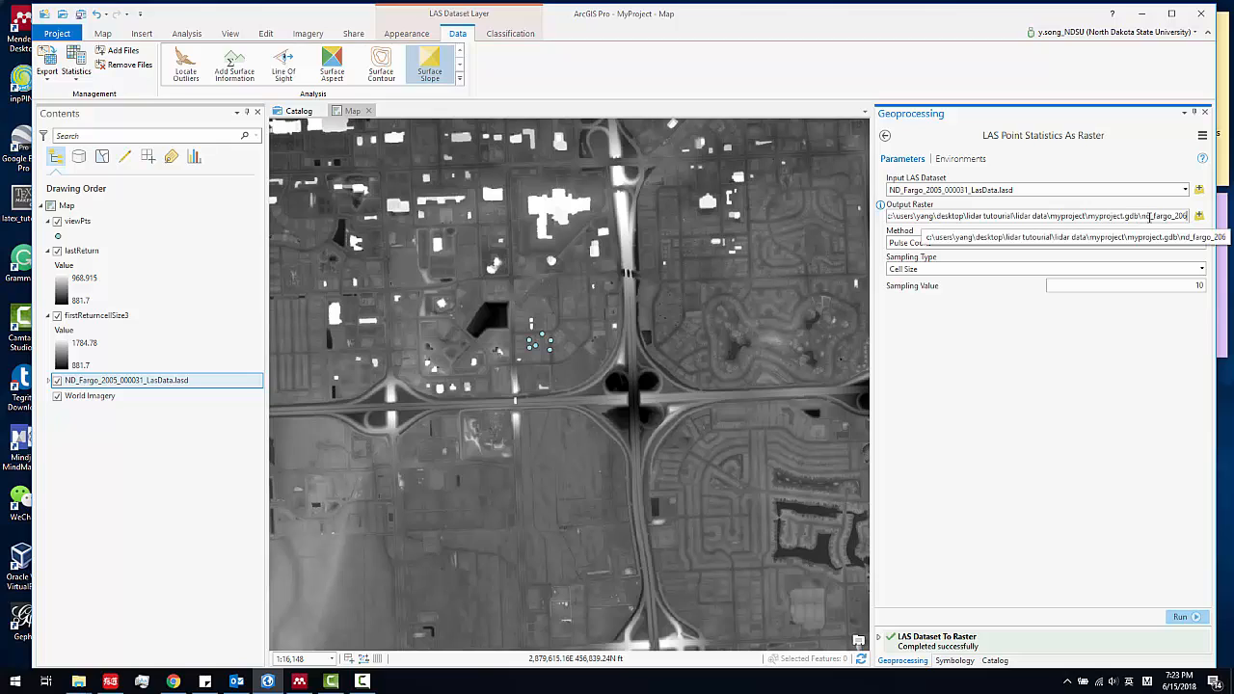
pyautogui.moveTo(1156, 216); pyautogui.dragTo(1196, 217)
pyautogui.write('stats')
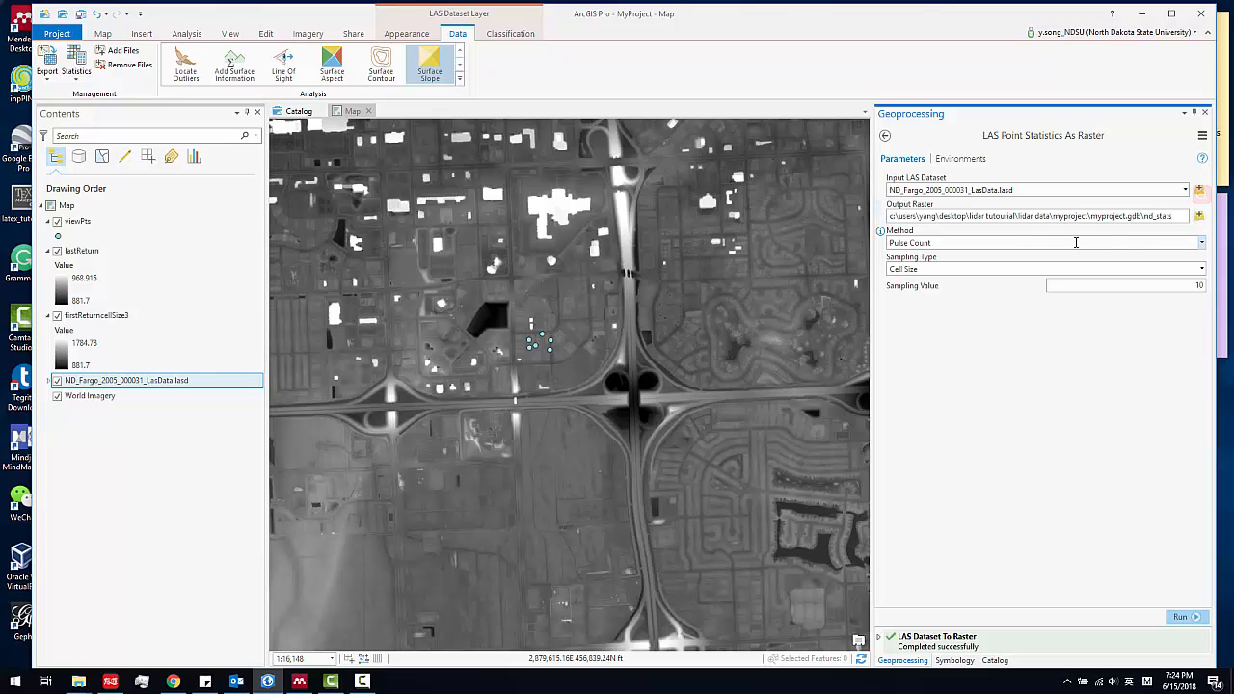
pyautogui.click(1200, 244)
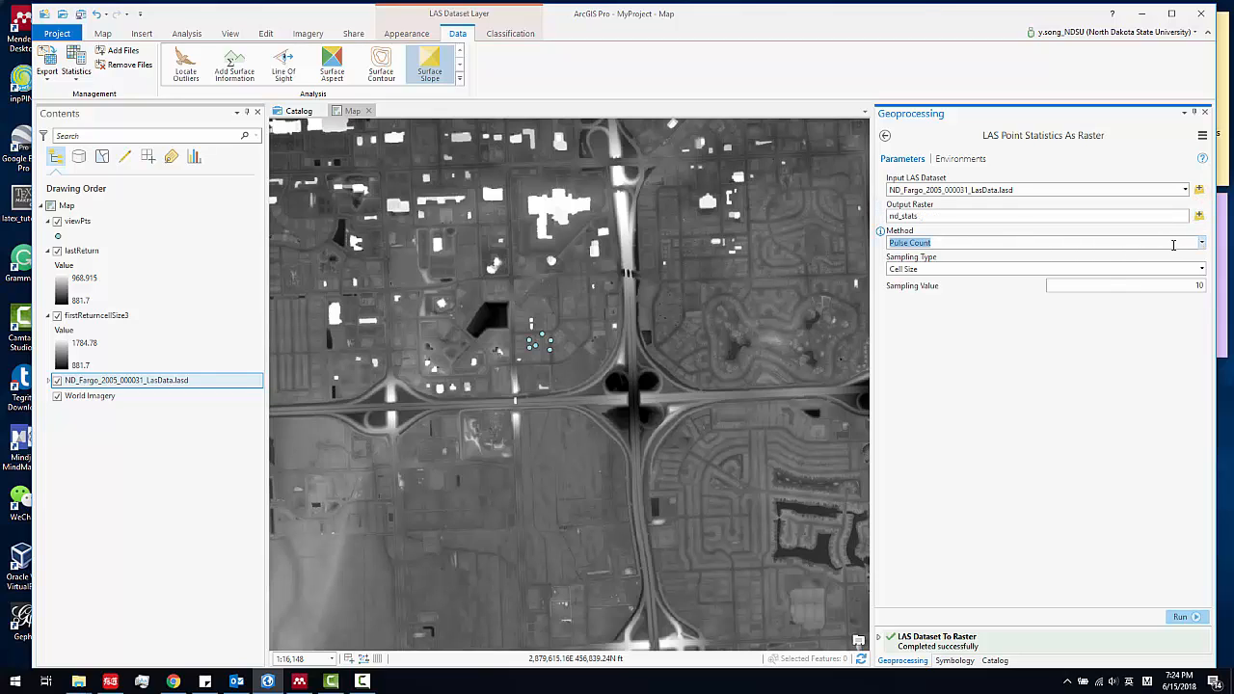
pyautogui.click(1204, 244)
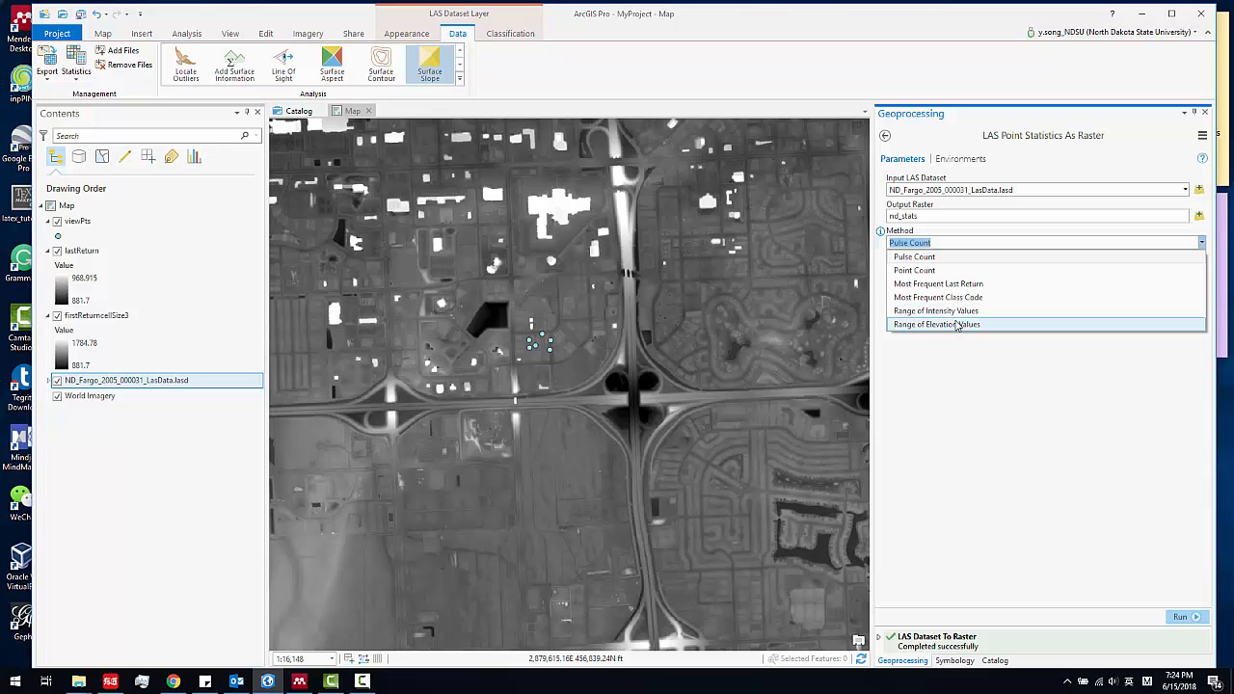
pyautogui.click(957, 325)
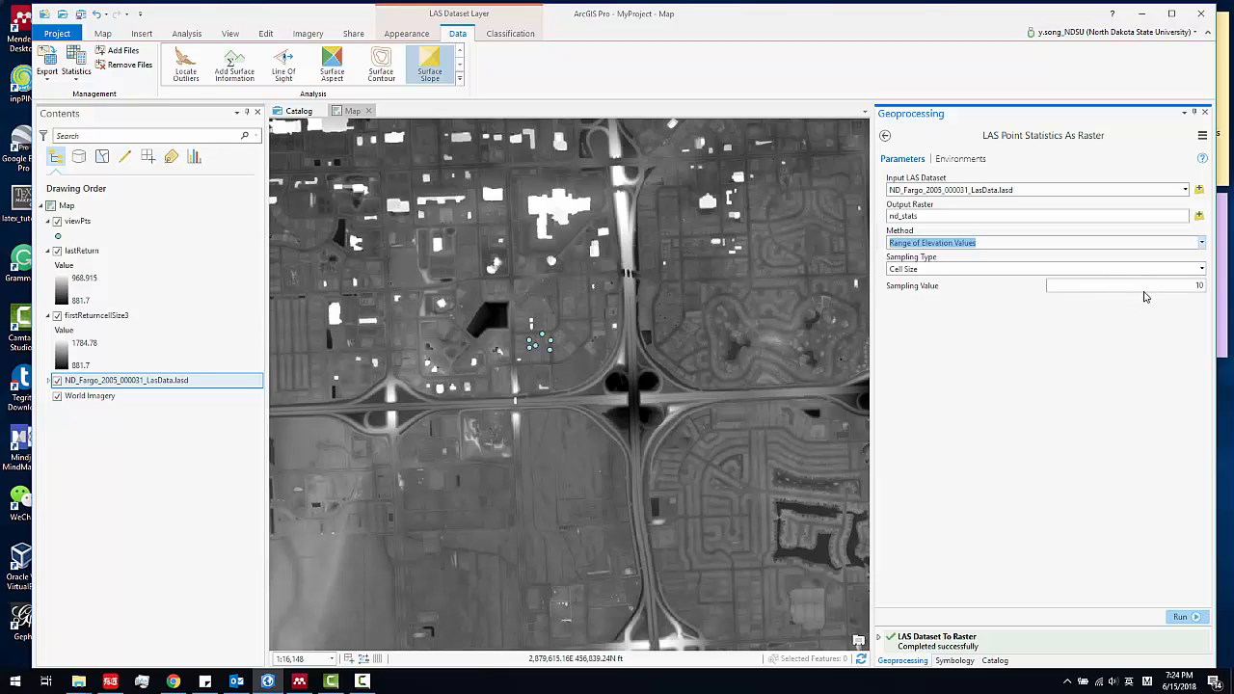
pyautogui.click(1179, 616)
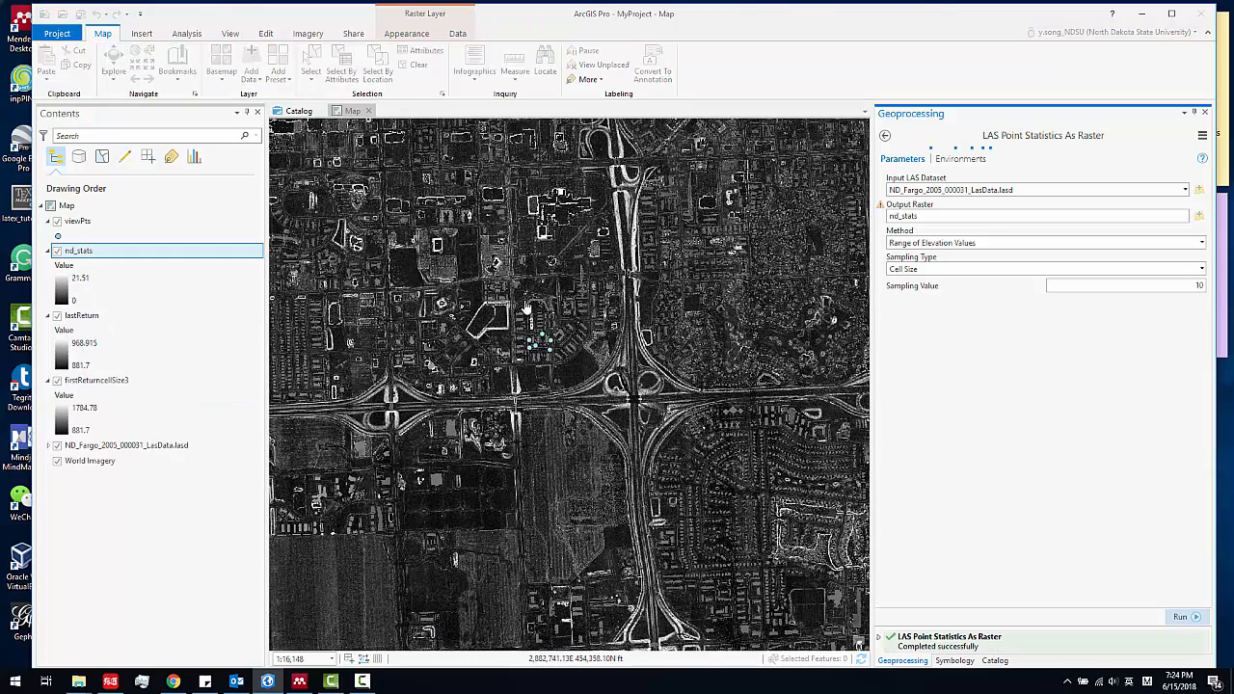
# Hide the lastReturn, firstReturncellSize3 and Fargo LAS dataset layers beneath nd_stats.
pyautogui.scroll(5, 590, 295)
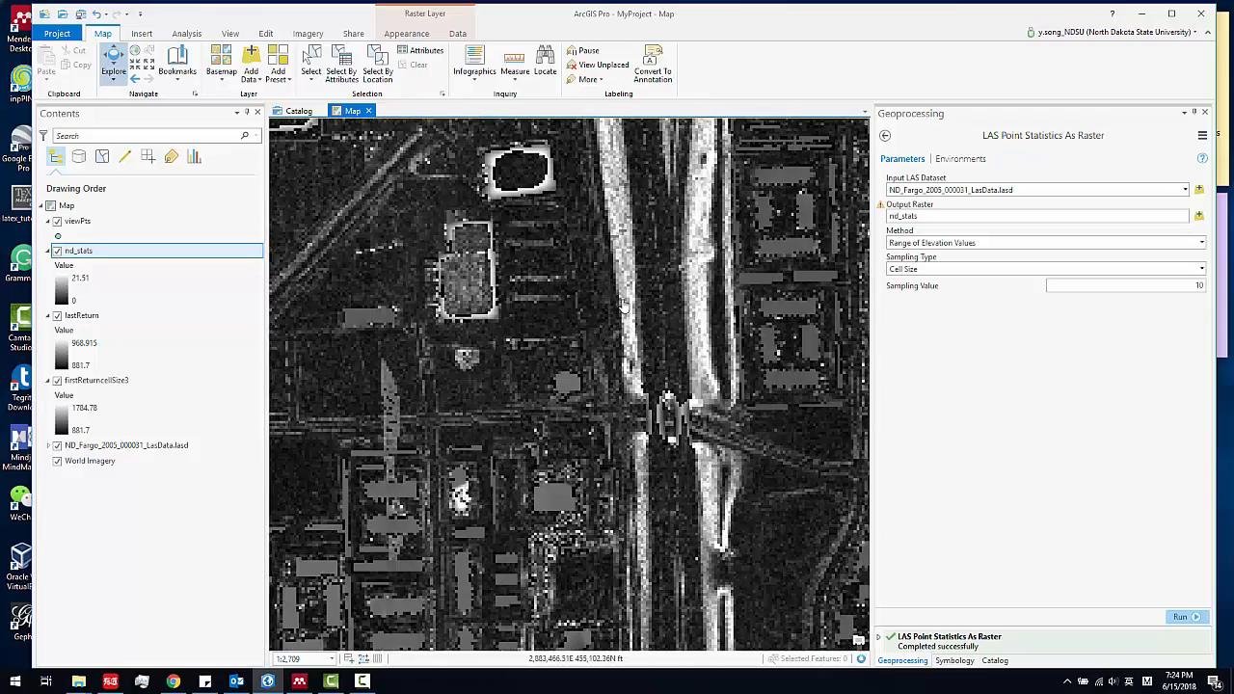
pyautogui.scroll(-5, 624, 307)
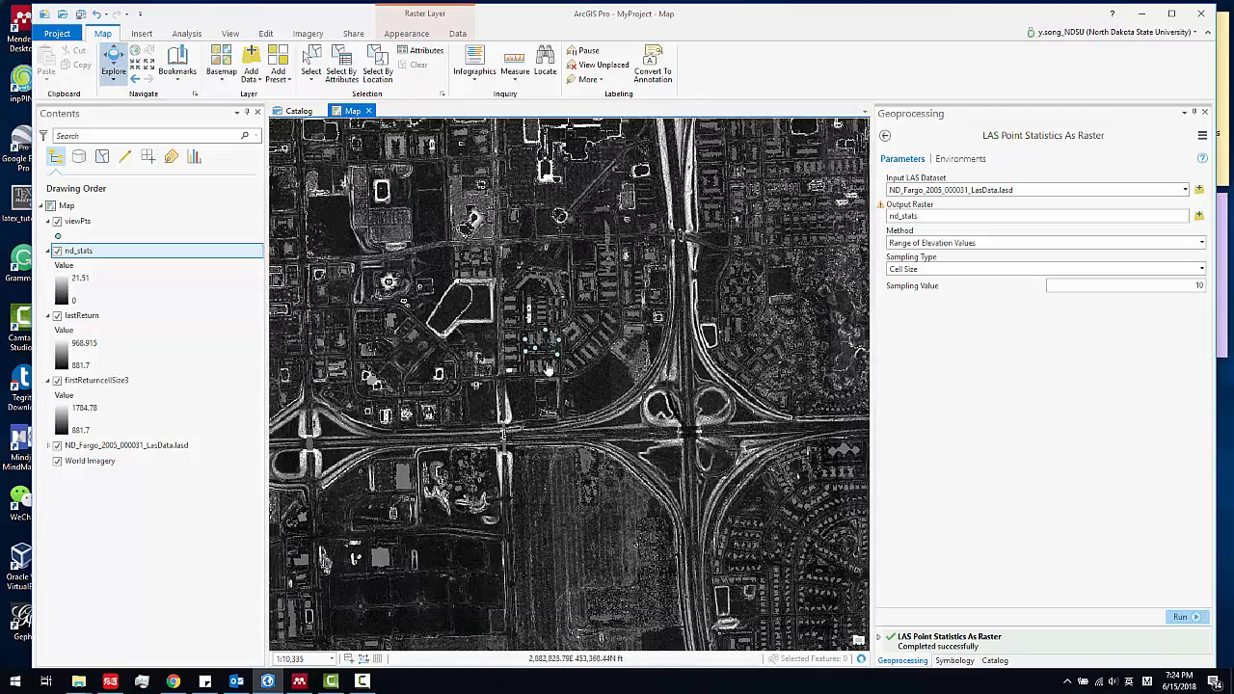
pyautogui.scroll(3, 473, 385)
pyautogui.click(57, 315)
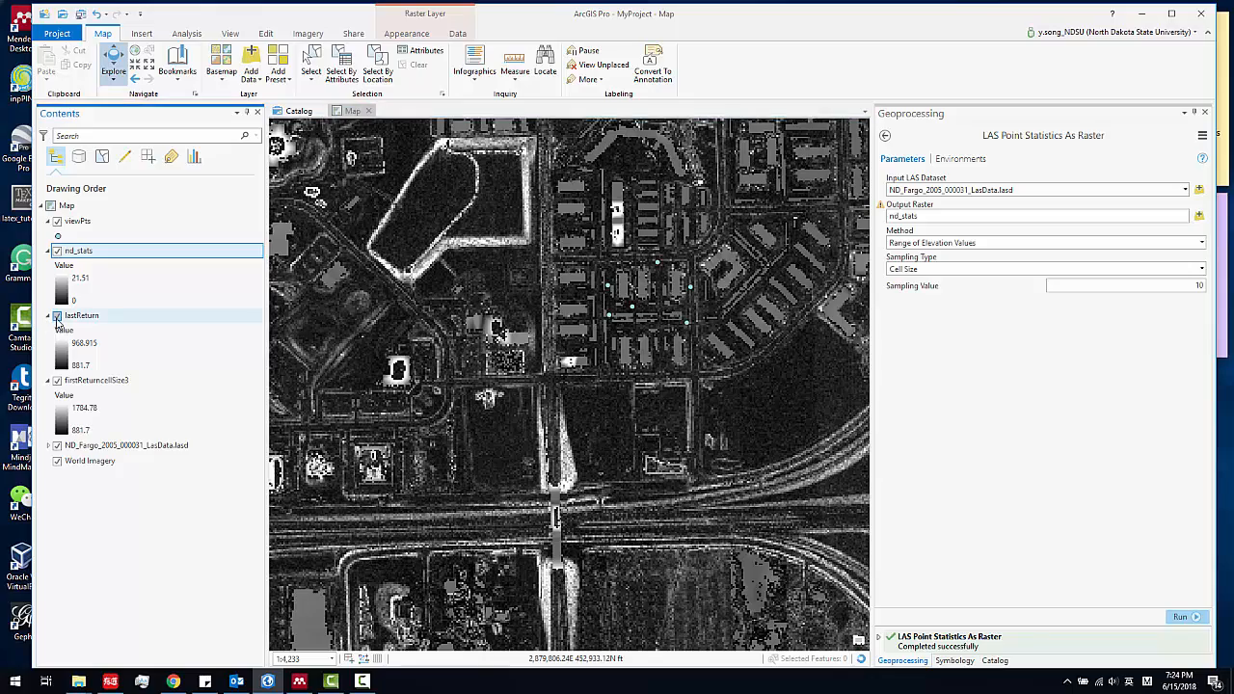
pyautogui.click(57, 381)
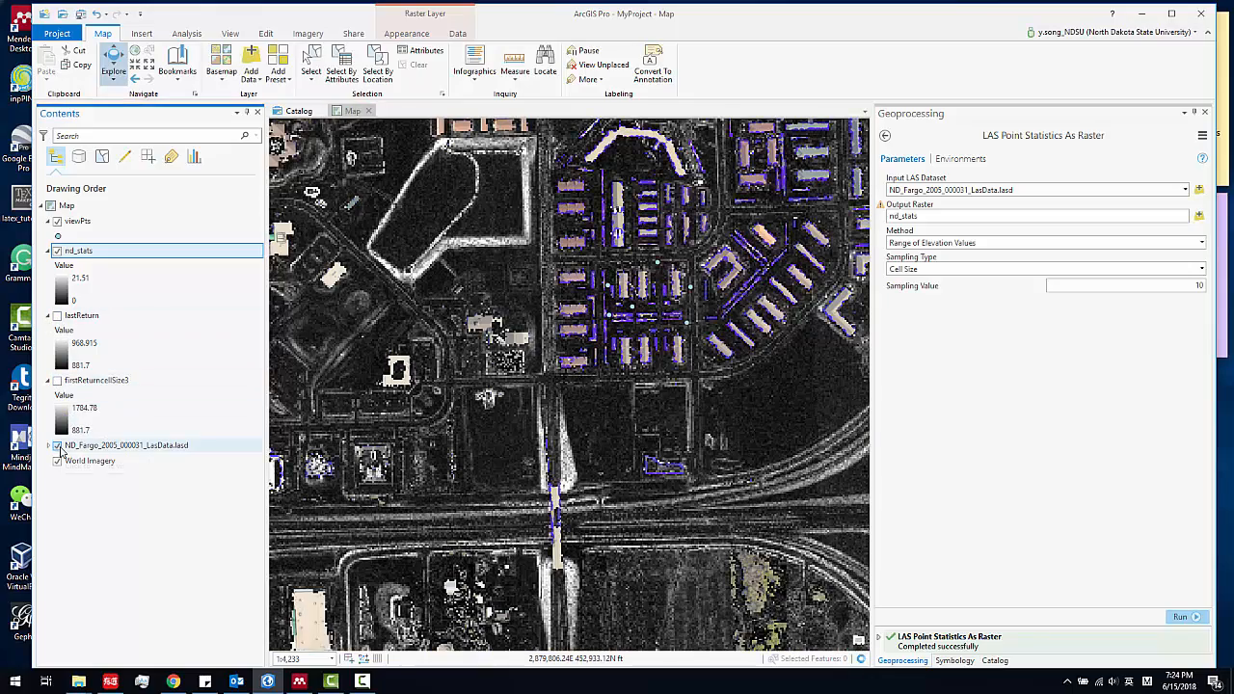
pyautogui.click(57, 445)
# Examine the elevation ranges in nd_stats along the brightly outlined basin west of the apartment blocks.
pyautogui.moveTo(447, 208); pyautogui.dragTo(514, 333)
pyautogui.scroll(2, 514, 332)
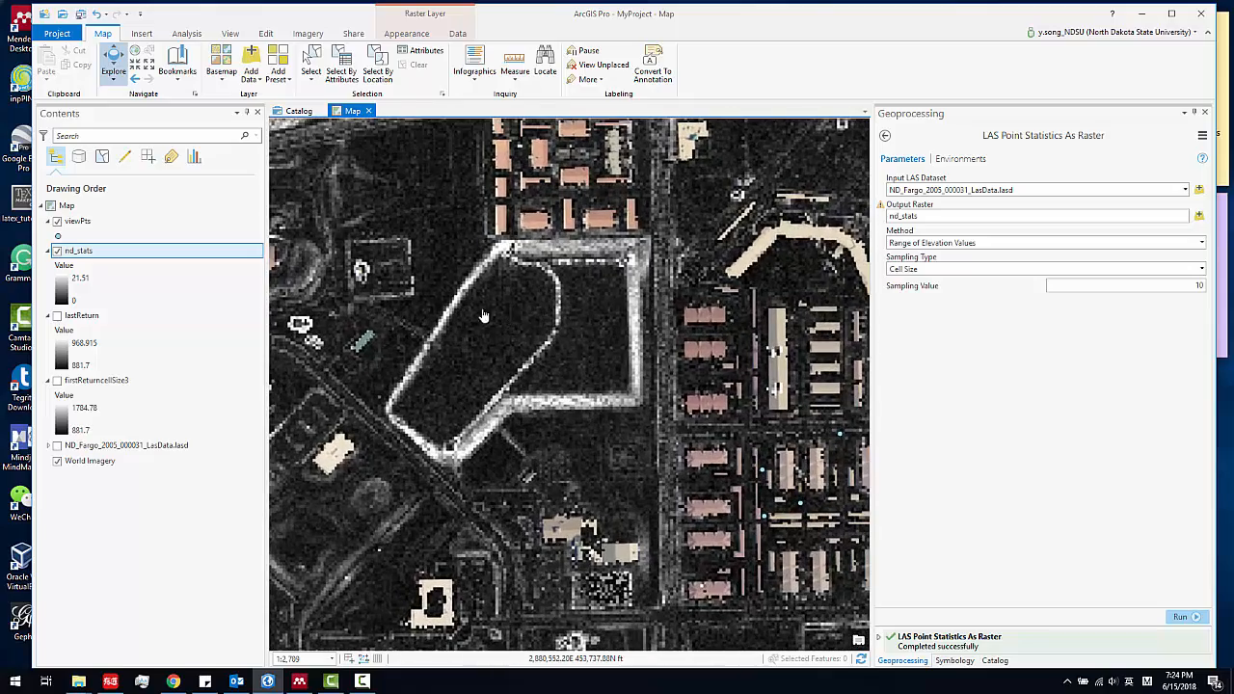
pyautogui.click(56, 251)
pyautogui.click(55, 253)
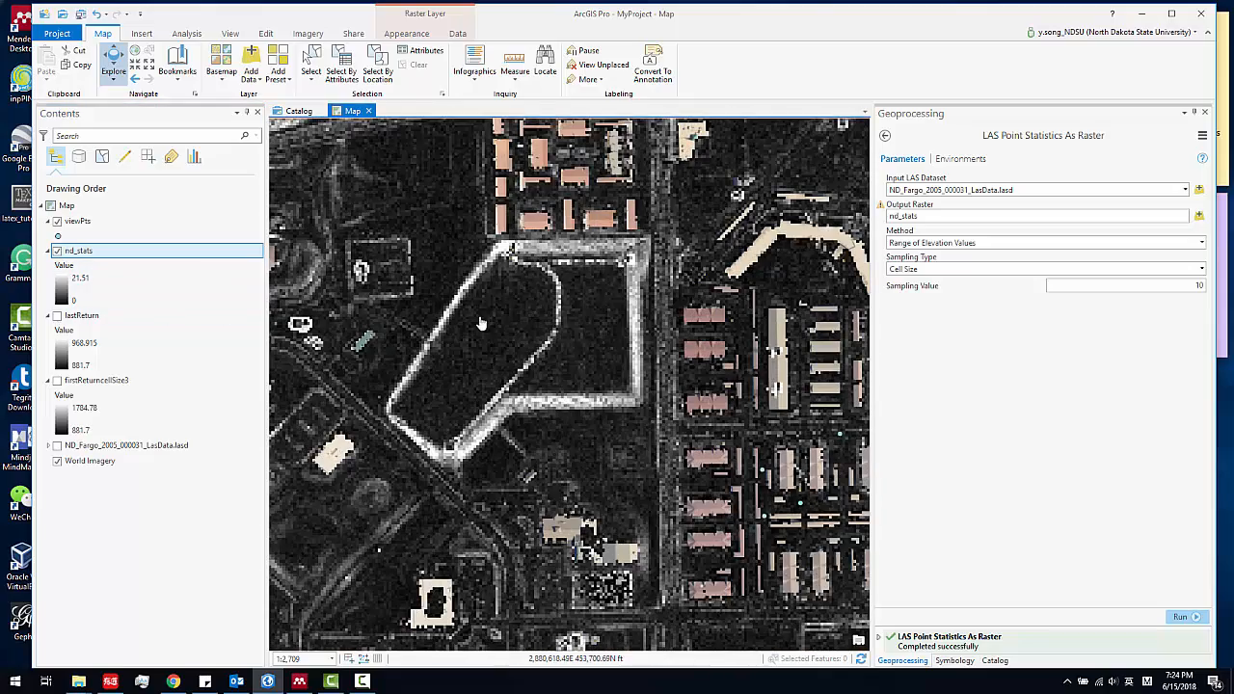
pyautogui.moveTo(467, 284); pyautogui.dragTo(520, 328)
pyautogui.scroll(2, 520, 328)
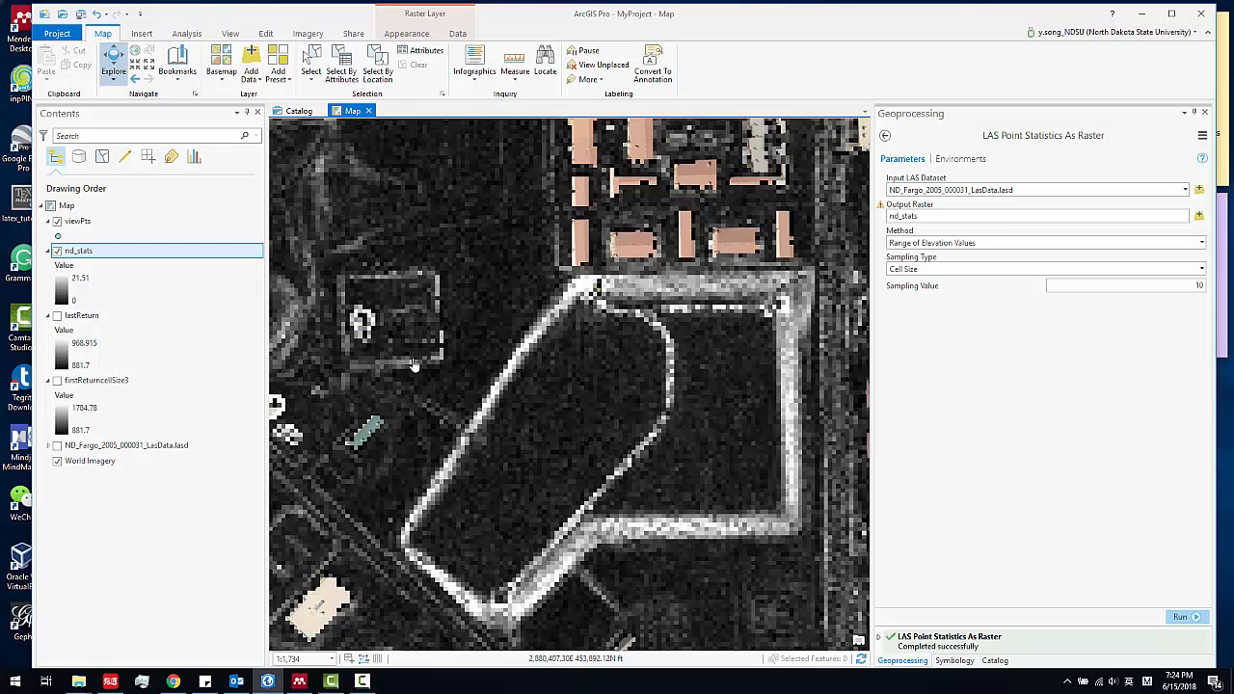
pyautogui.moveTo(490, 454); pyautogui.dragTo(551, 328)
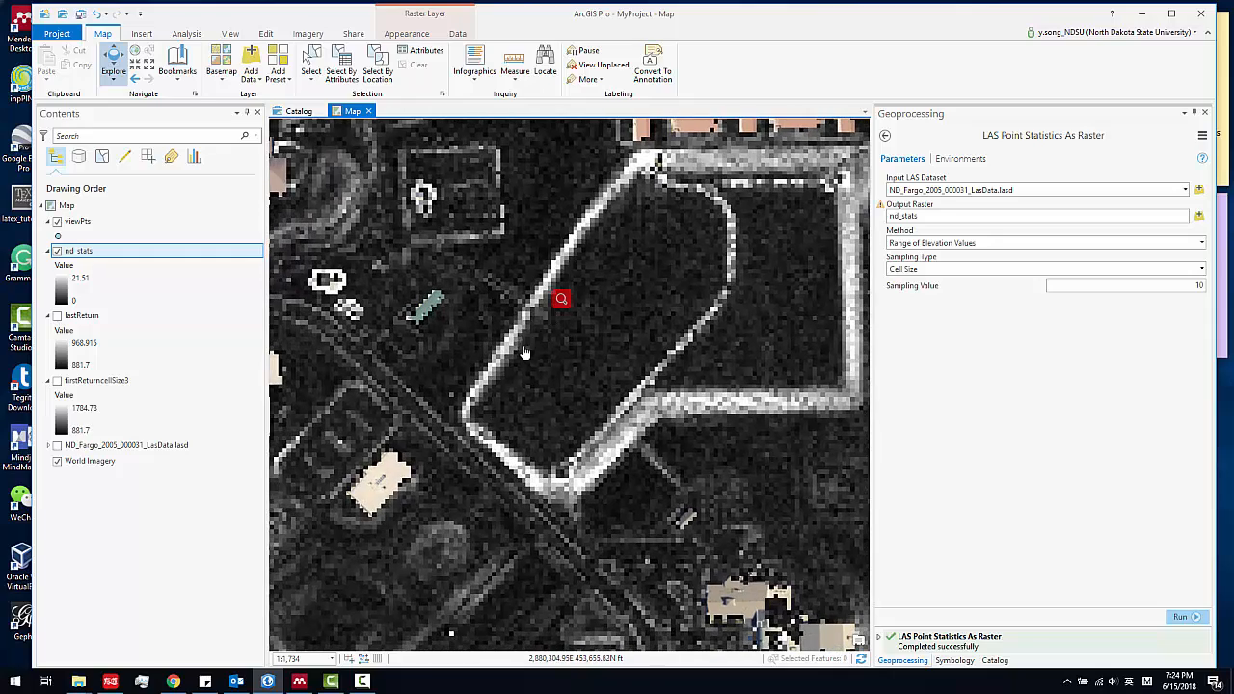
pyautogui.scroll(-2, 469, 365)
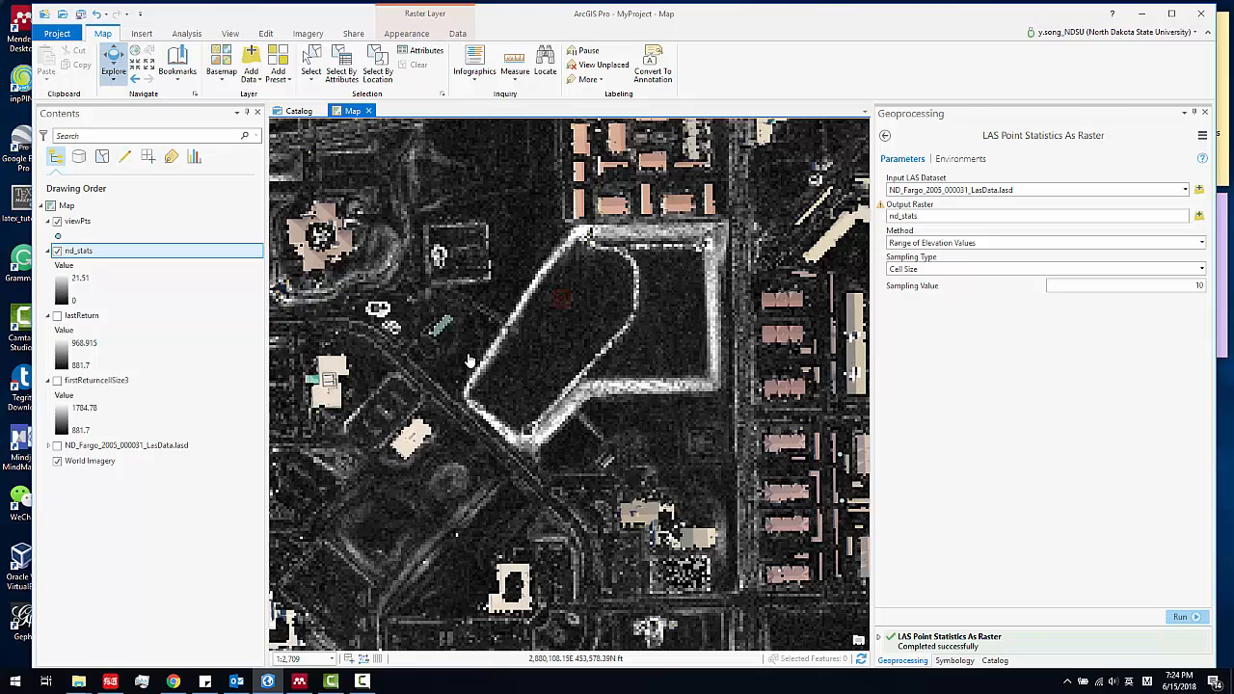
pyautogui.moveTo(589, 343); pyautogui.dragTo(575, 392)
# Compare nd_stats with the World Imagery basemap around the outlined basin by toggling nd_stats' visibility.
pyautogui.click(57, 252)
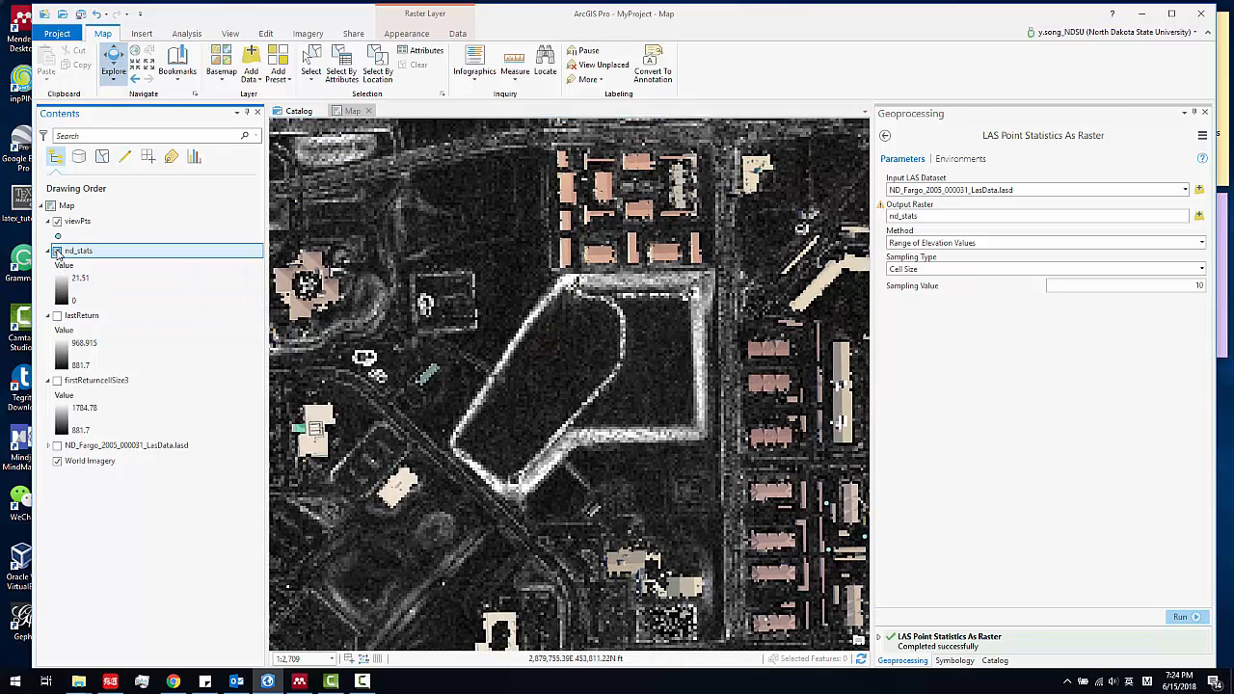
pyautogui.click(58, 252)
pyautogui.click(57, 251)
pyautogui.click(58, 252)
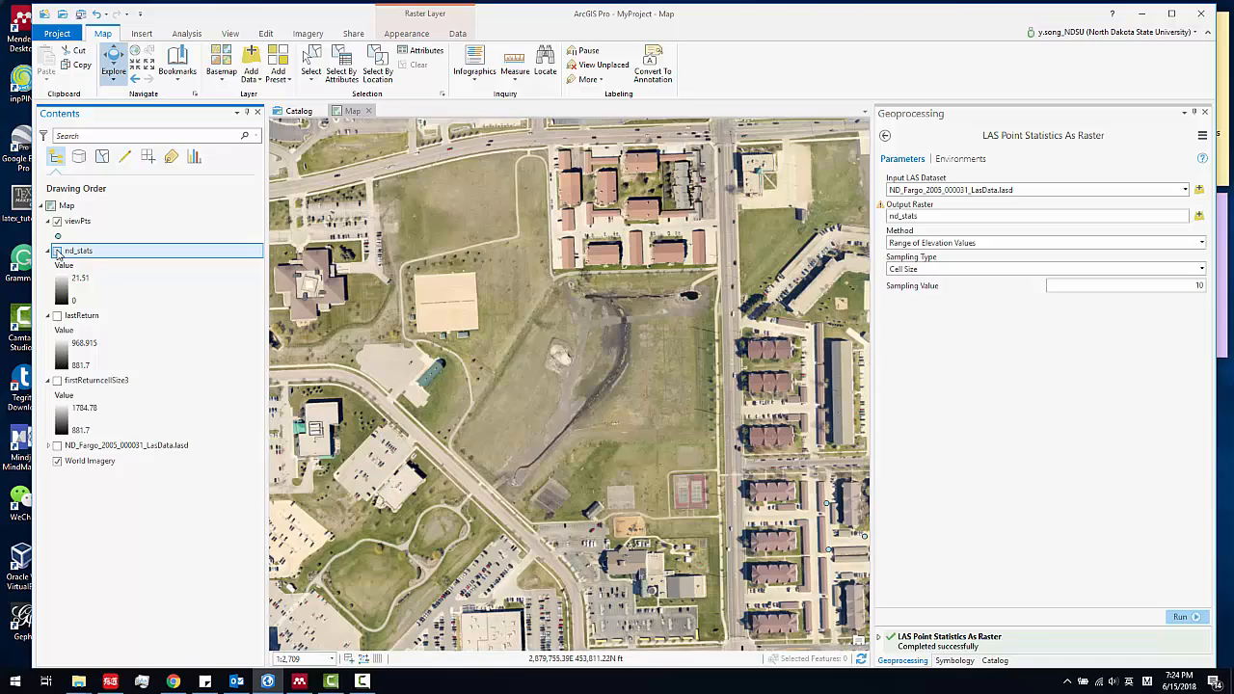
pyautogui.click(58, 251)
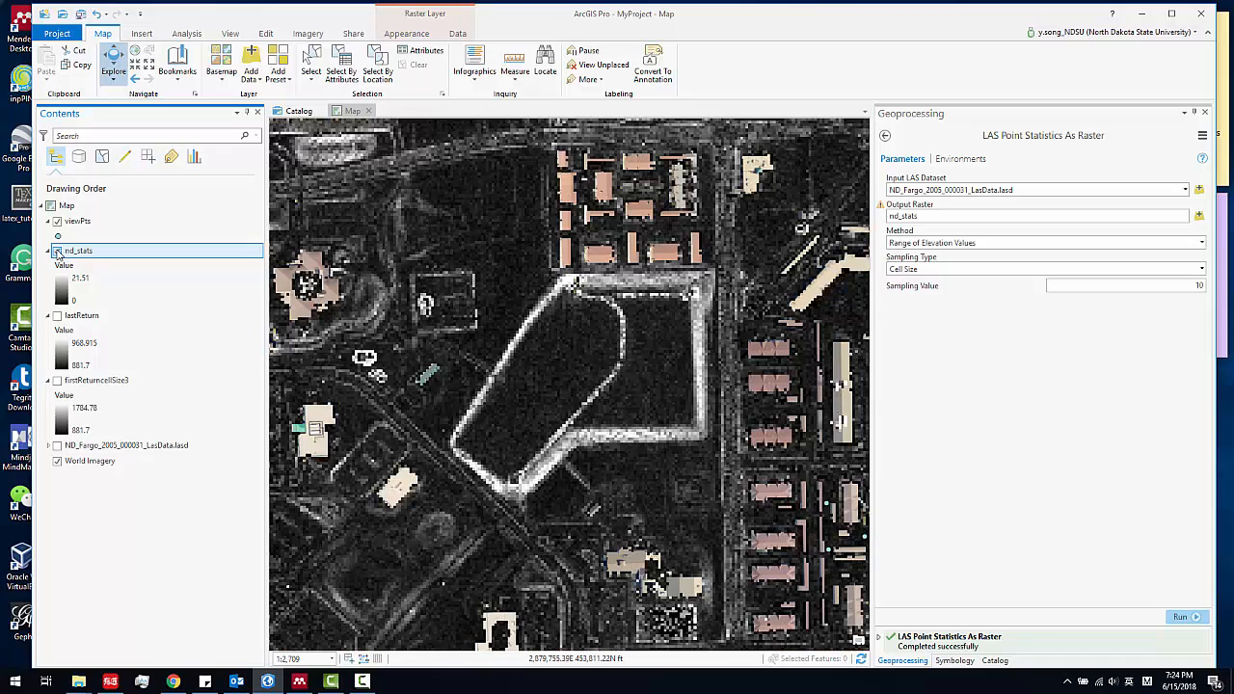
pyautogui.click(58, 252)
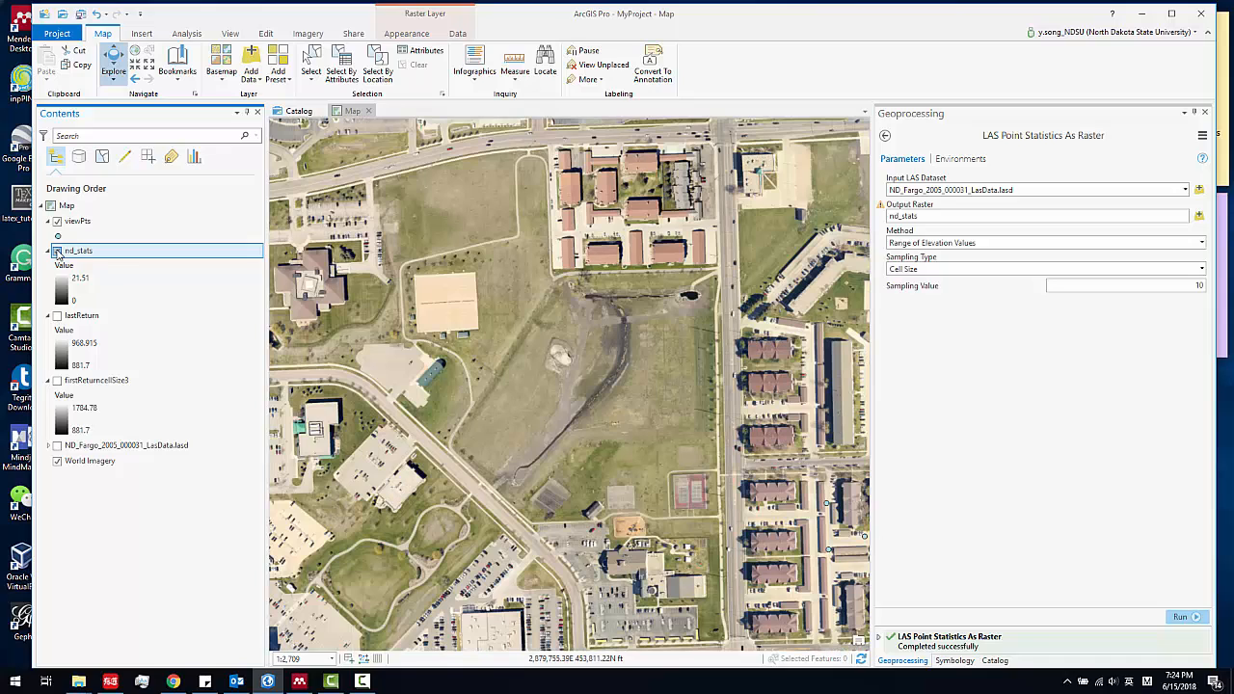
pyautogui.click(58, 251)
pyautogui.click(58, 252)
pyautogui.click(58, 252)
# Examine nd_stats around the highway interchange and surrounding neighbourhoods, comparing it with the imagery by toggling the raster's visibility.
pyautogui.moveTo(476, 414); pyautogui.dragTo(791, 256)
pyautogui.moveTo(588, 417); pyautogui.dragTo(543, 357)
pyautogui.moveTo(648, 439); pyautogui.dragTo(528, 316)
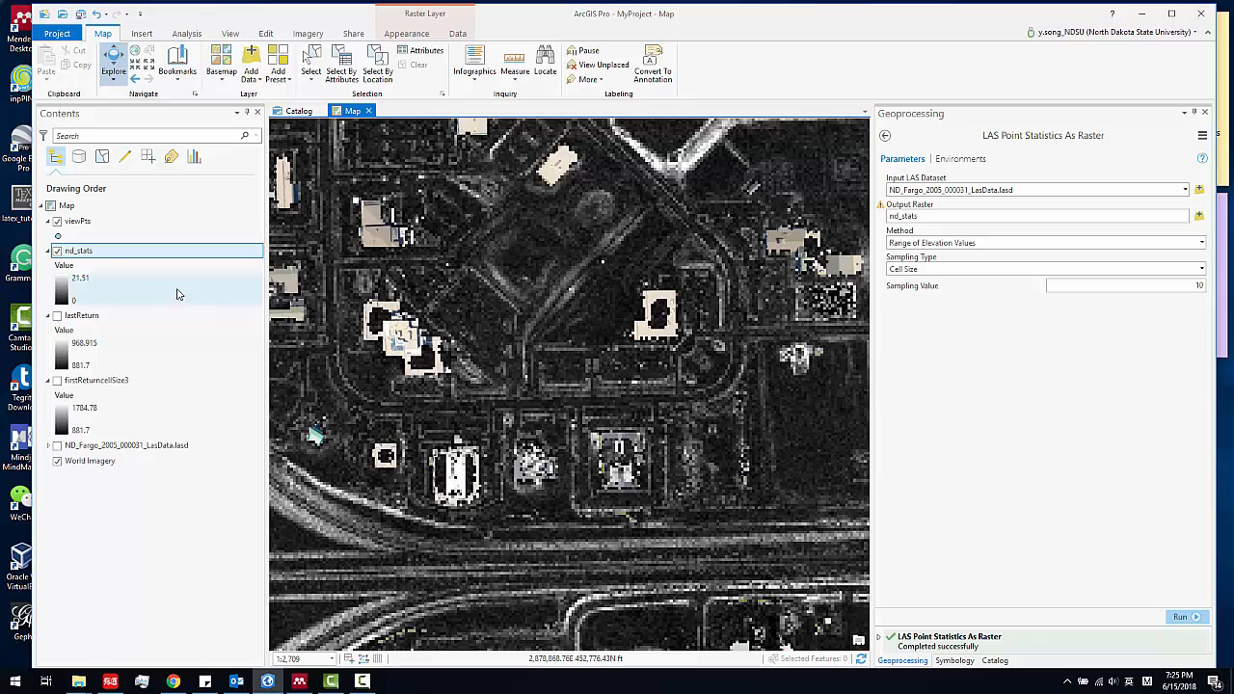
pyautogui.scroll(-5, 546, 429)
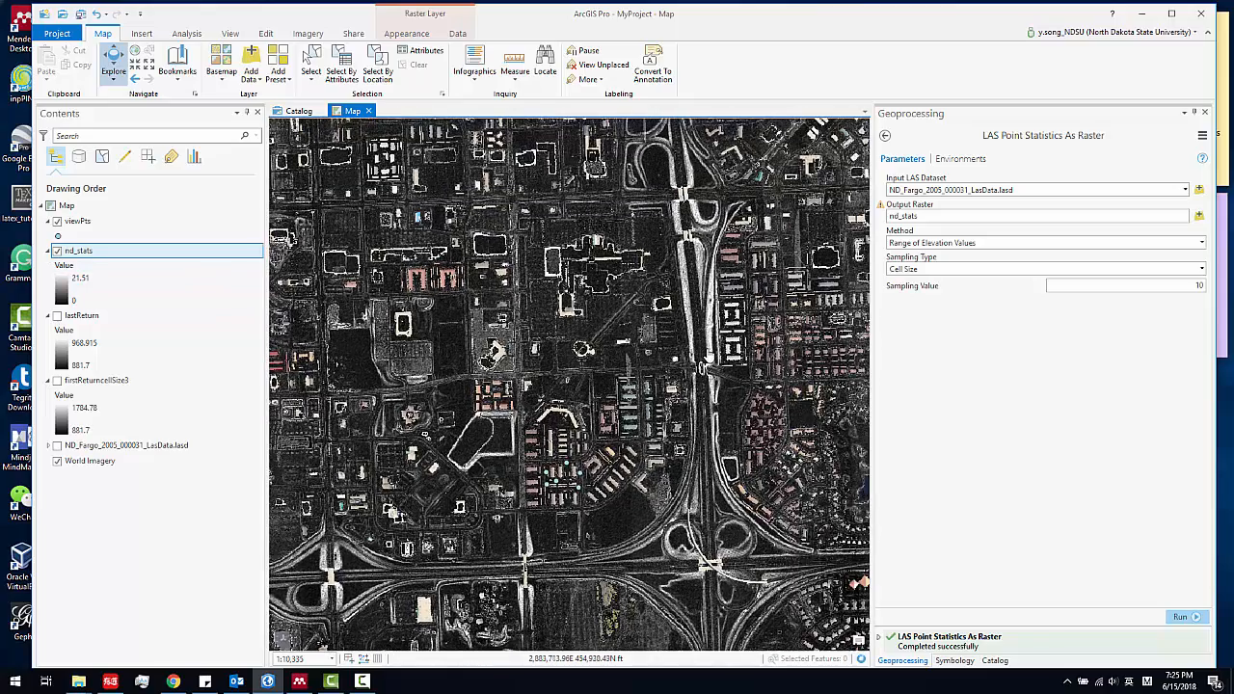
pyautogui.moveTo(709, 359); pyautogui.dragTo(641, 311)
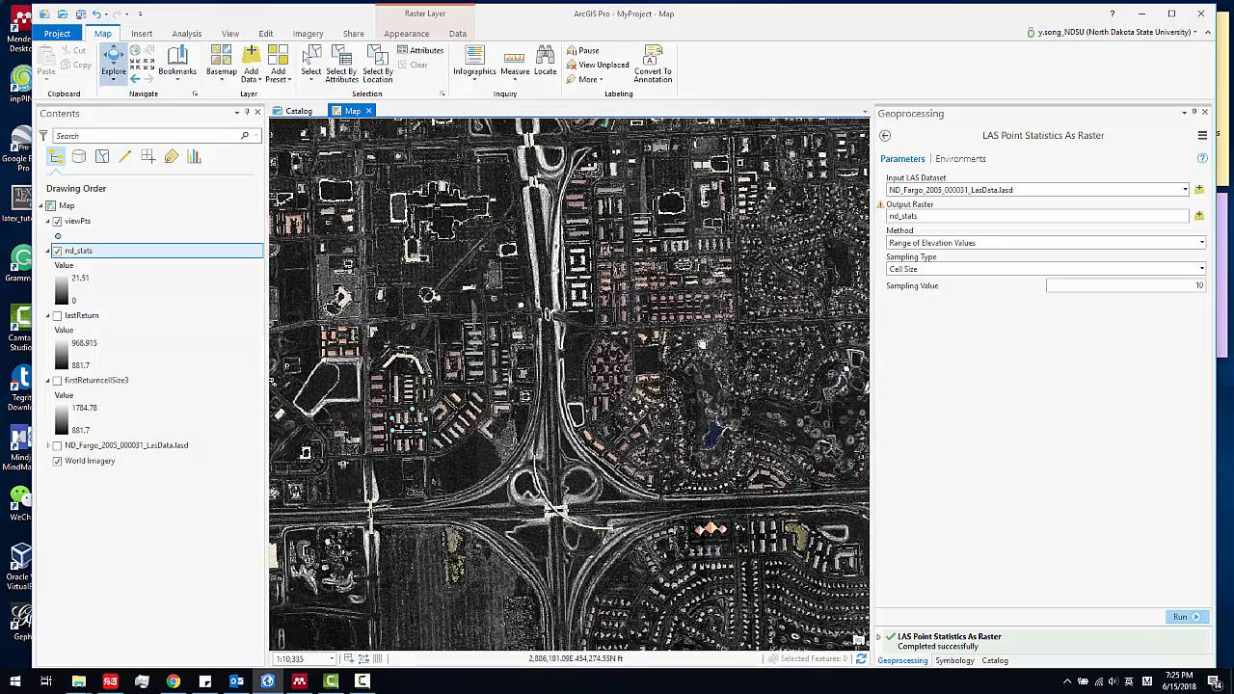
pyautogui.moveTo(705, 349); pyautogui.dragTo(633, 343)
pyautogui.moveTo(577, 424); pyautogui.dragTo(619, 364)
pyautogui.moveTo(448, 385); pyautogui.dragTo(563, 335)
pyautogui.click(56, 251)
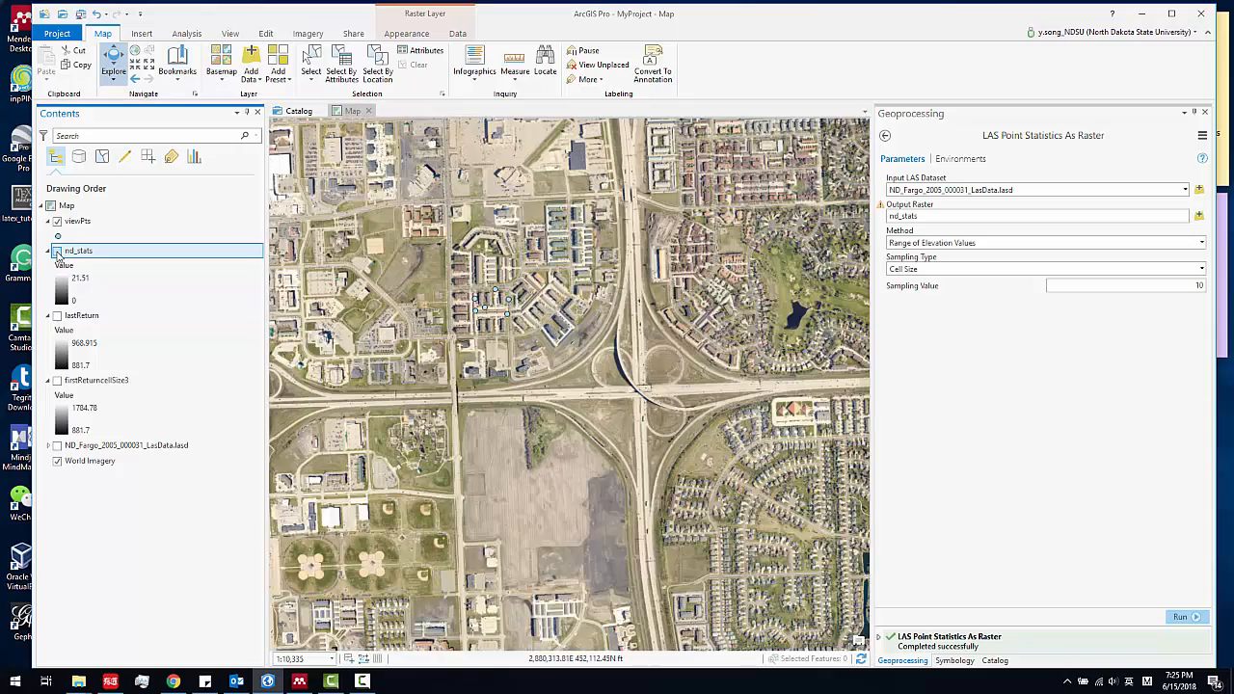
pyautogui.click(57, 251)
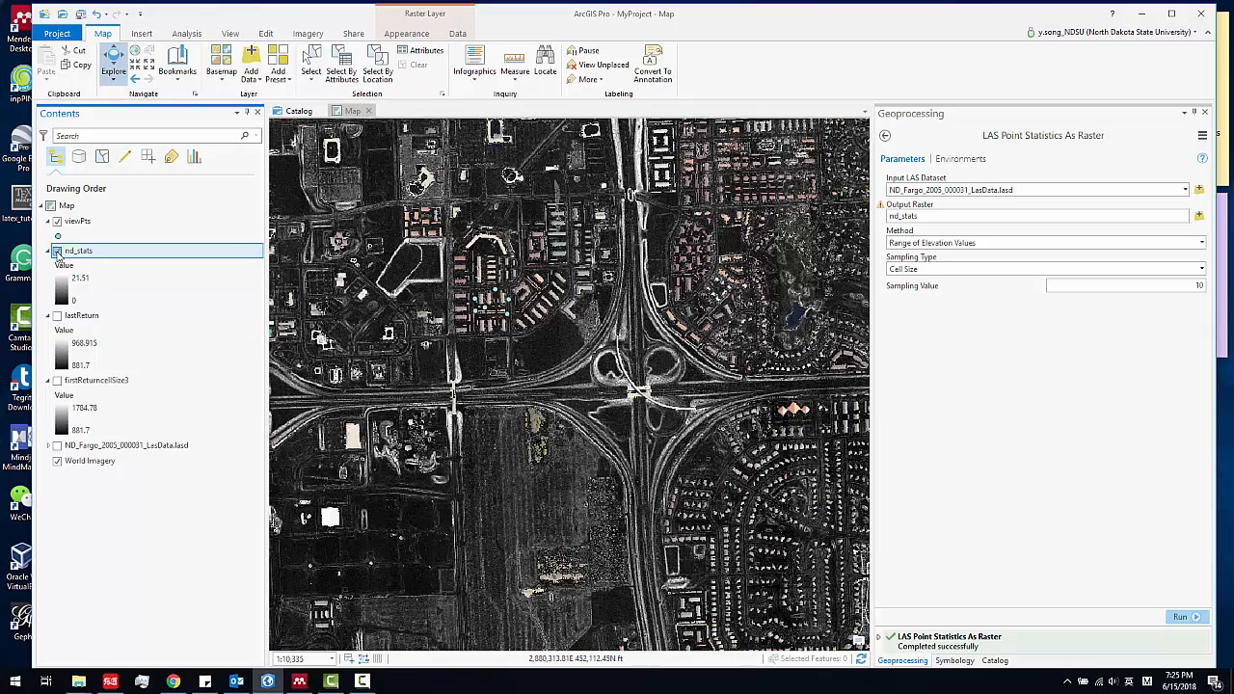
# Insert a new global scene into the project.
pyautogui.click(353, 112)
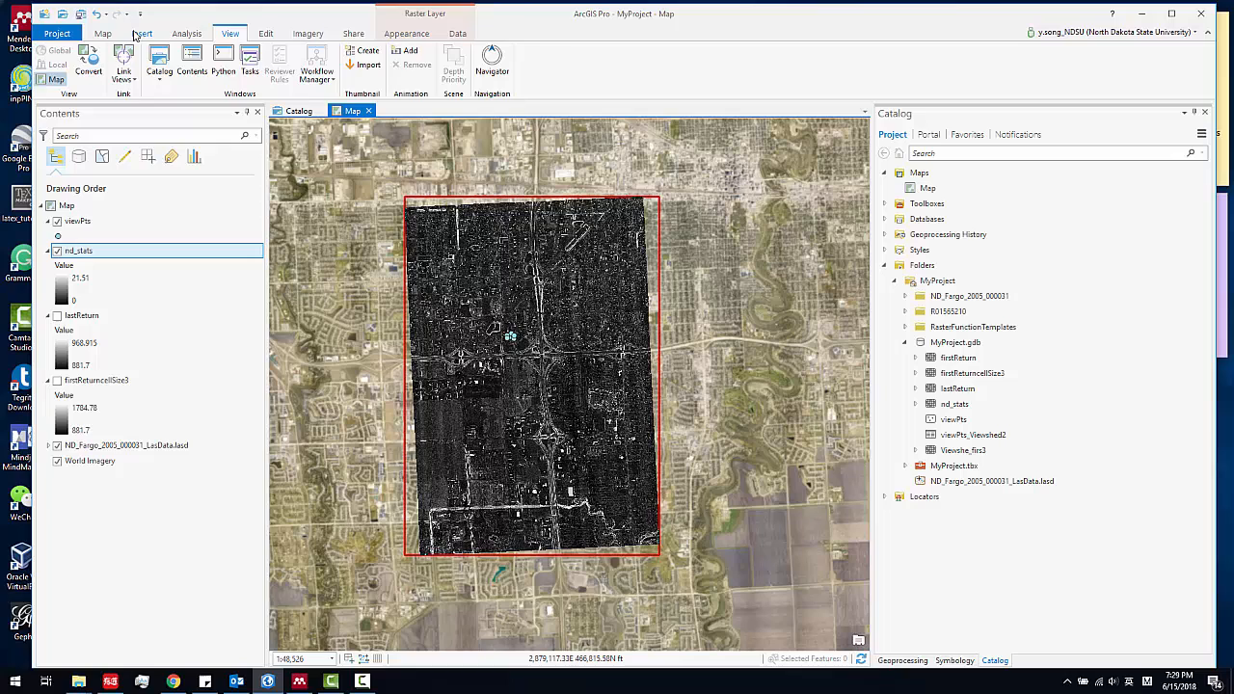
pyautogui.click(142, 32)
pyautogui.click(56, 74)
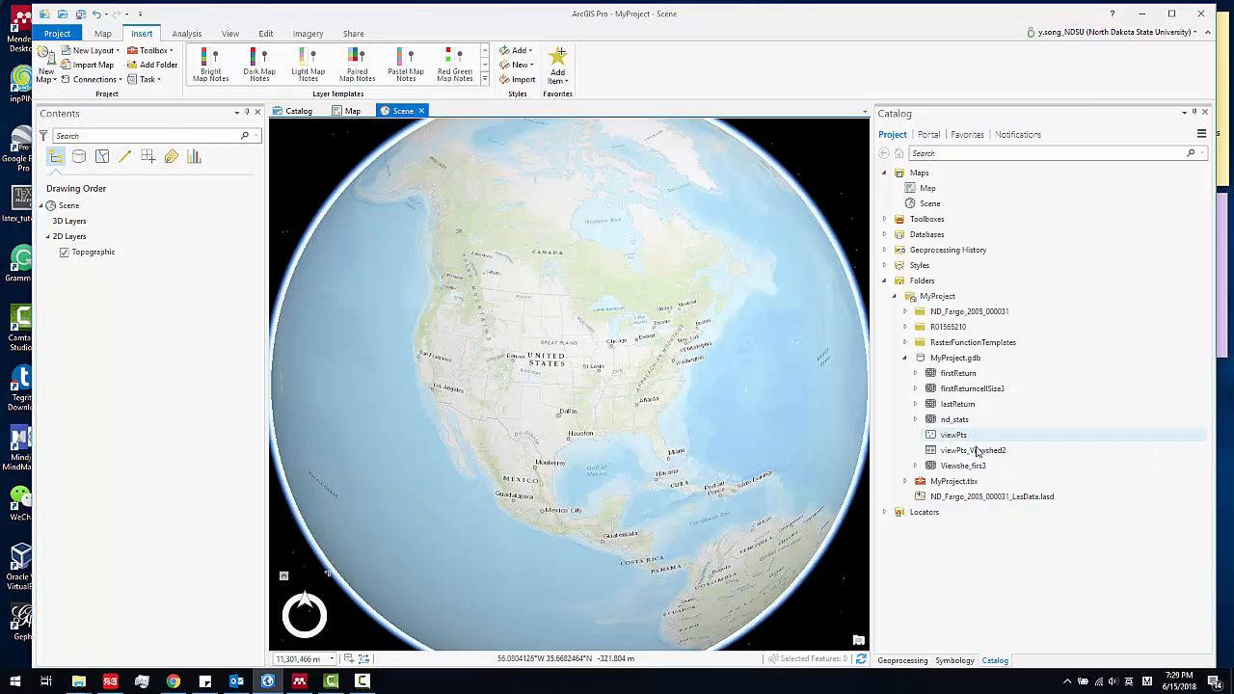
# Add ND_Fargo_2005_000031_LasData.lasd to the scene and switch the scene to local viewing mode.
pyautogui.moveTo(965, 496); pyautogui.dragTo(894, 496)
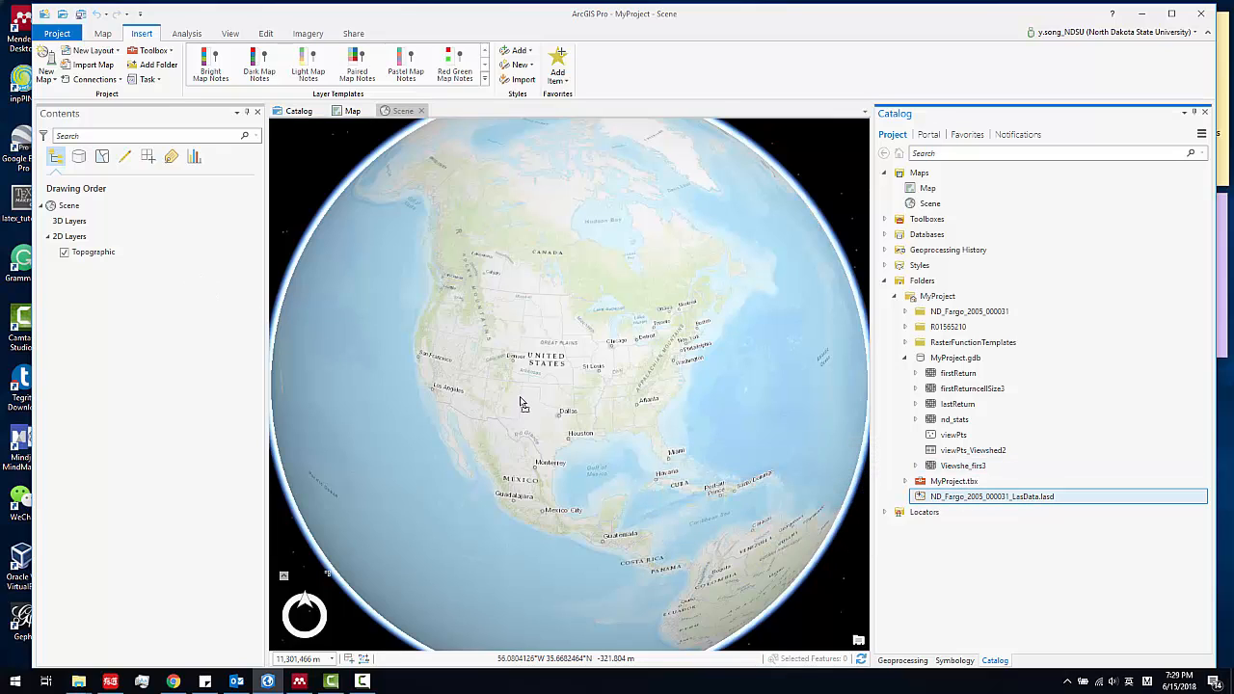
pyautogui.moveTo(520, 403); pyautogui.dragTo(521, 403)
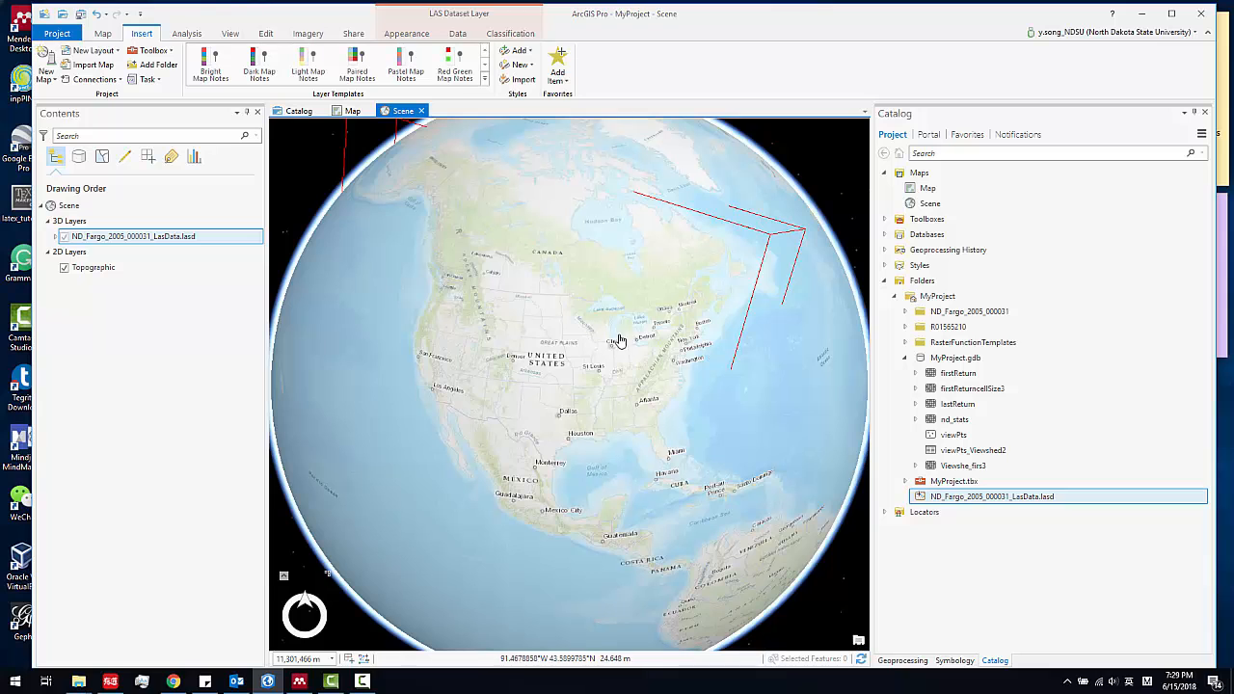
pyautogui.moveTo(694, 419); pyautogui.dragTo(643, 287)
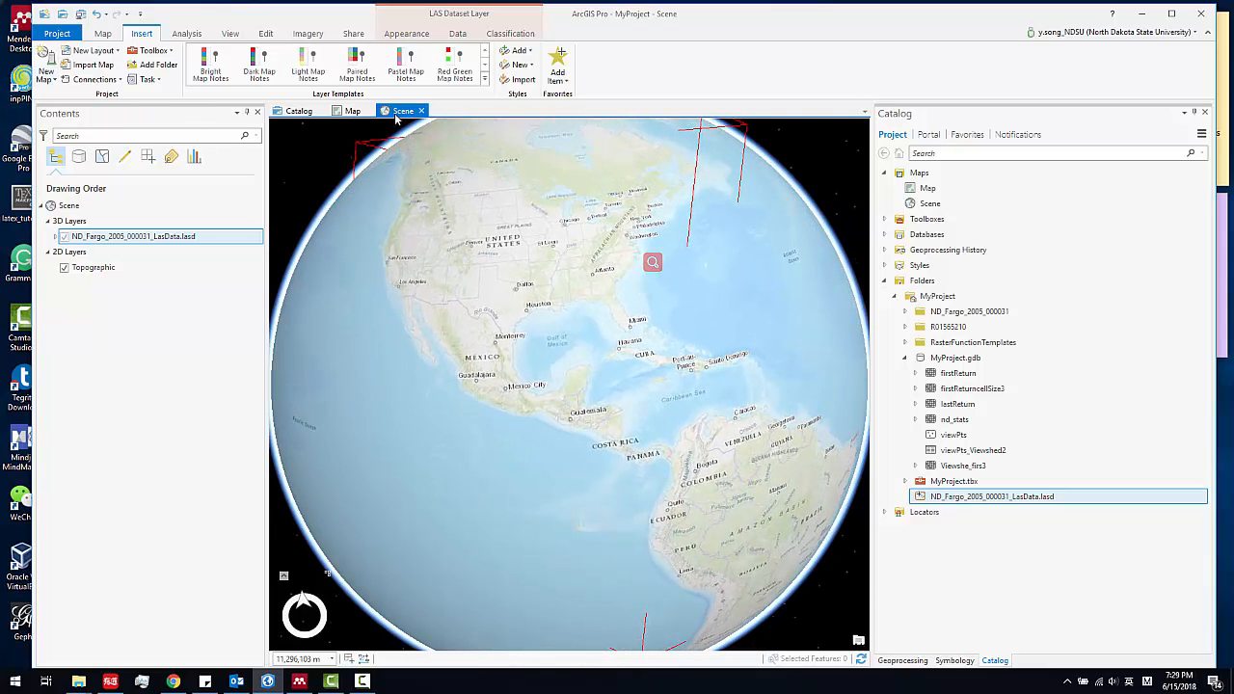
pyautogui.click(230, 32)
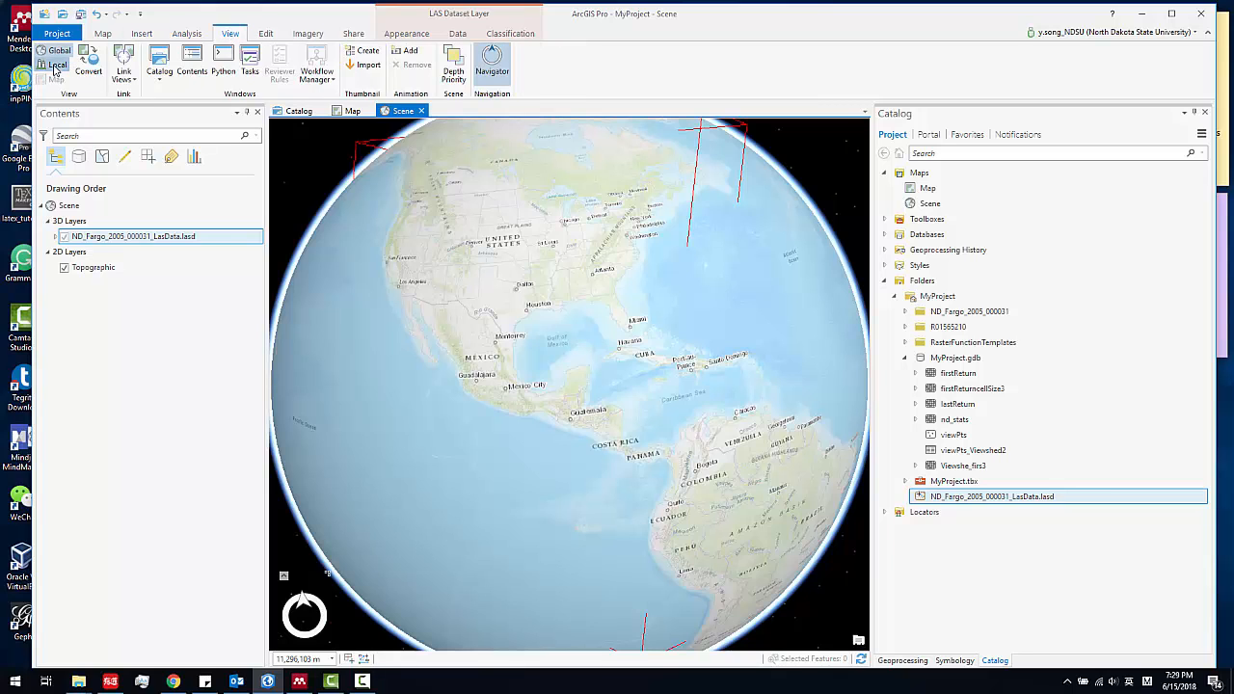
pyautogui.click(56, 65)
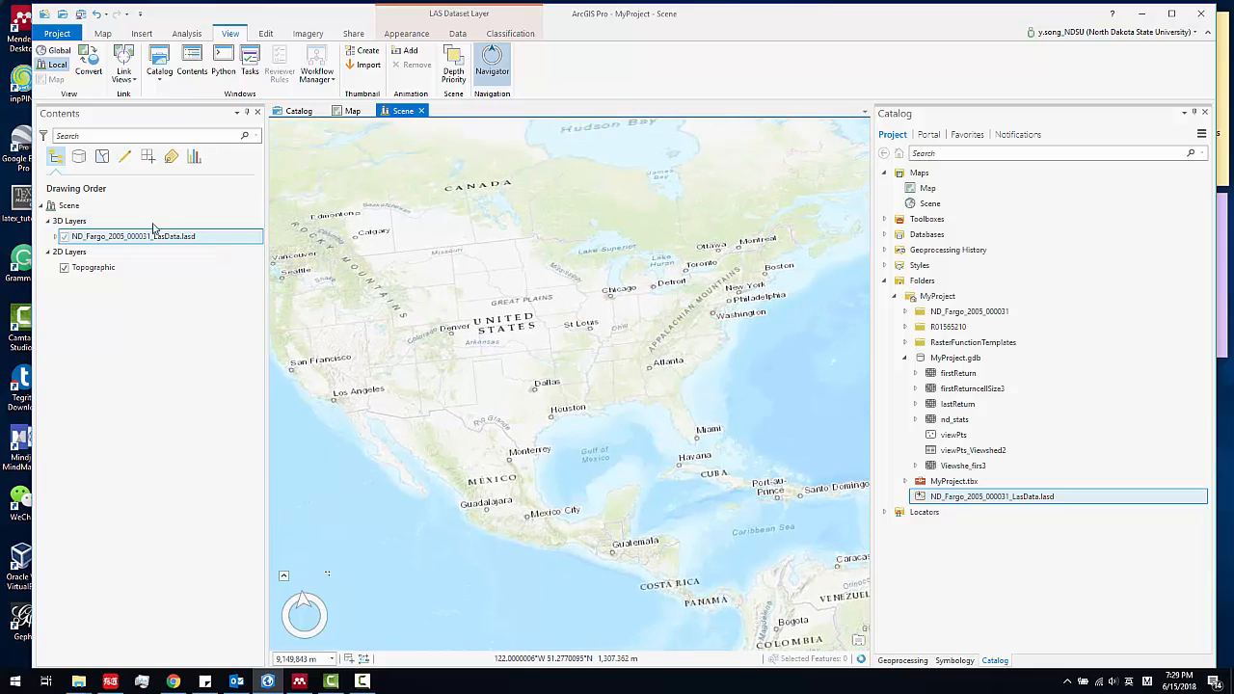
# Set the scene's XY coordinate system to the favorite NAD 1983 StatePlane North Dakota South FIPS 3302 Feet Intl.
pyautogui.click(107, 209)
pyautogui.rightClick(107, 208)
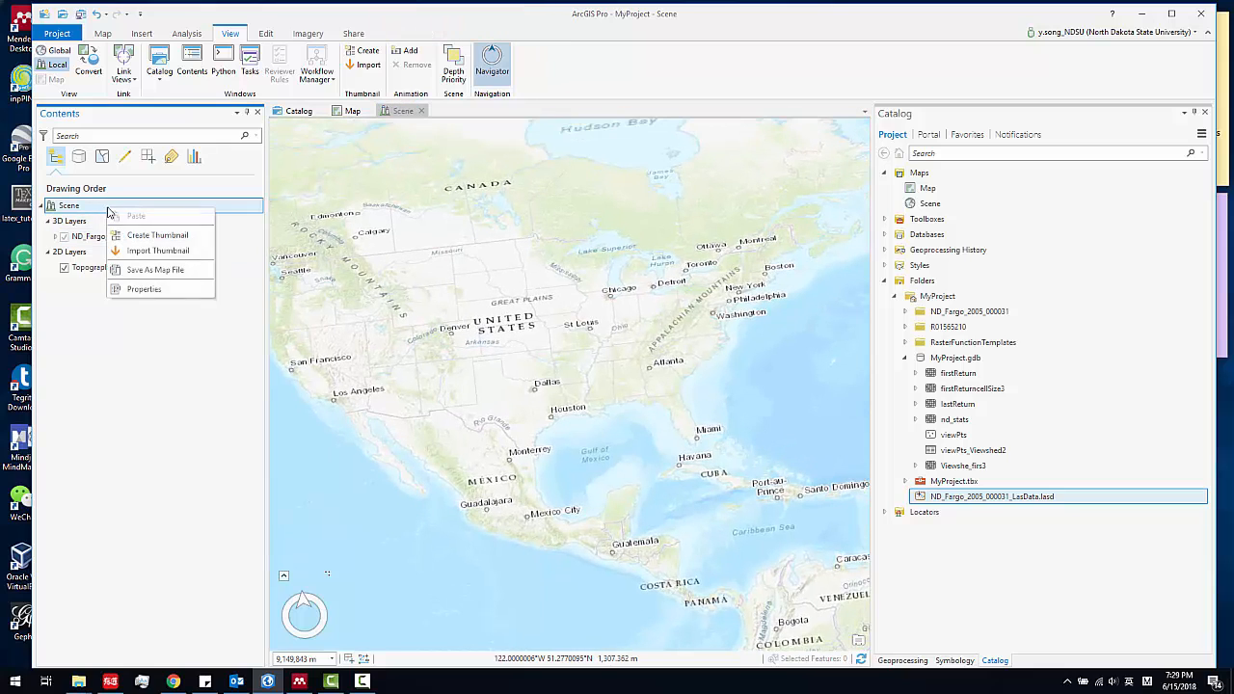
pyautogui.click(164, 294)
pyautogui.scroll(3, 623, 377)
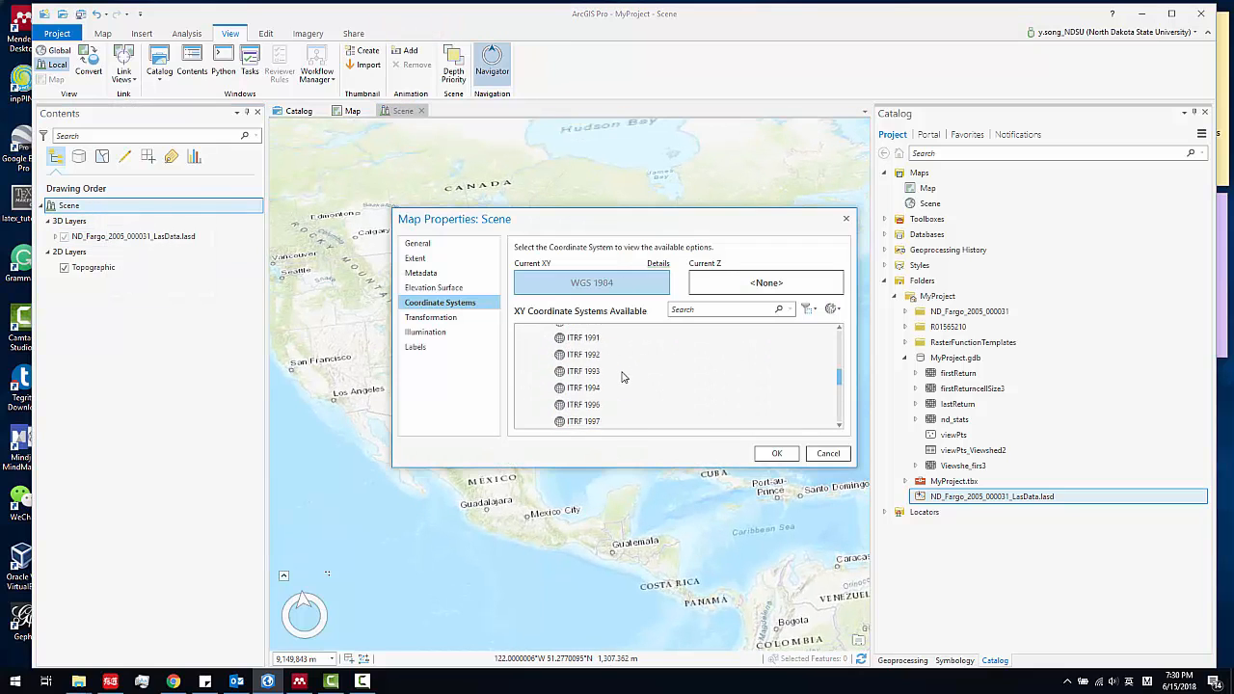
pyautogui.scroll(5, 623, 377)
pyautogui.click(524, 334)
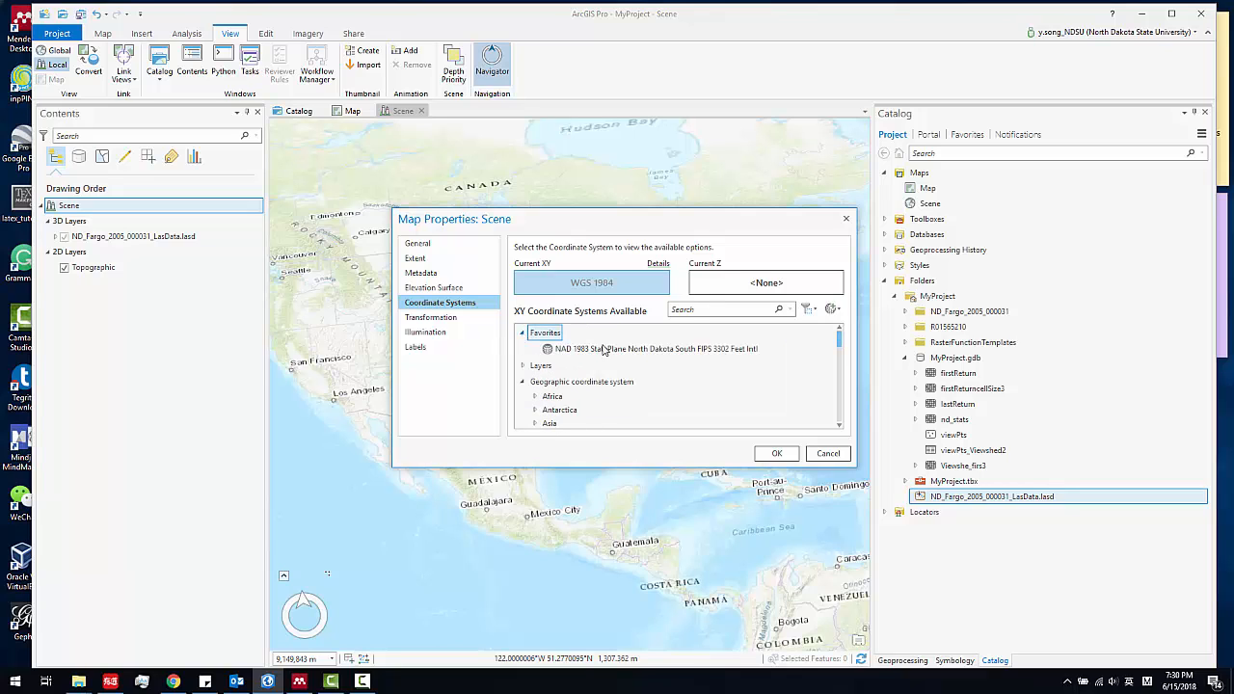
pyautogui.click(703, 349)
pyautogui.click(776, 455)
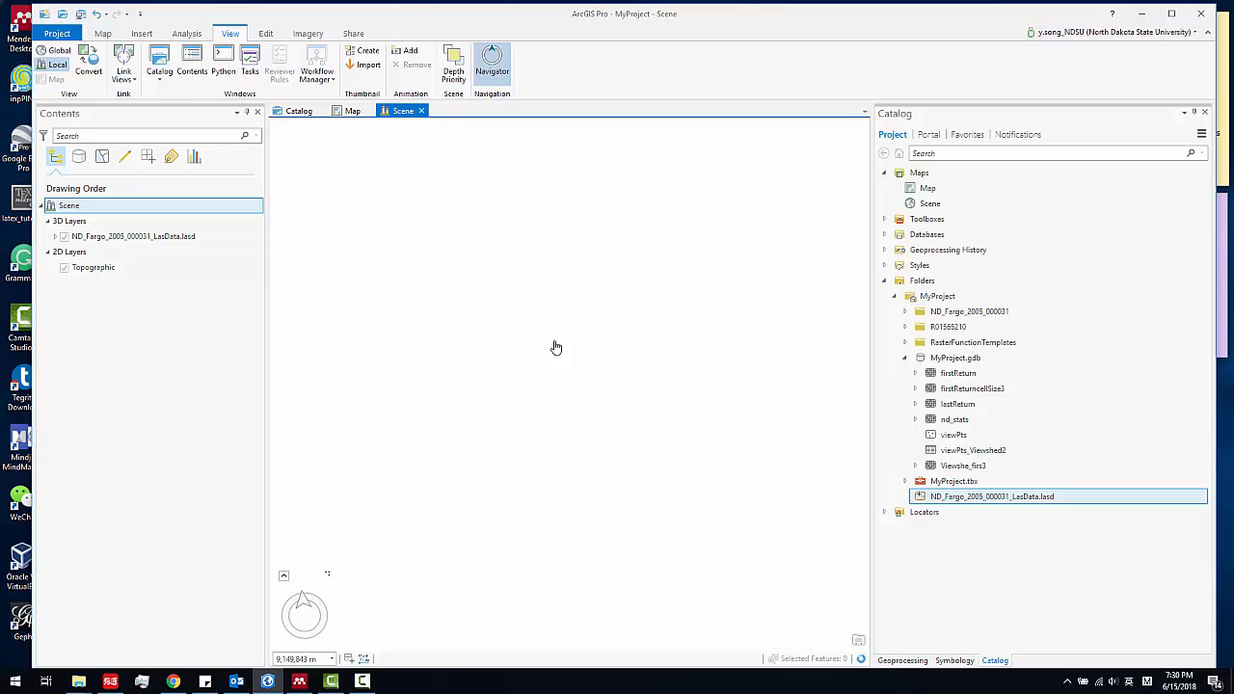
# Zoom to the ND_Fargo_2005_000031_LasData.lasd layer and examine its 3D points from oblique, ground-level and overhead views.
pyautogui.click(135, 239)
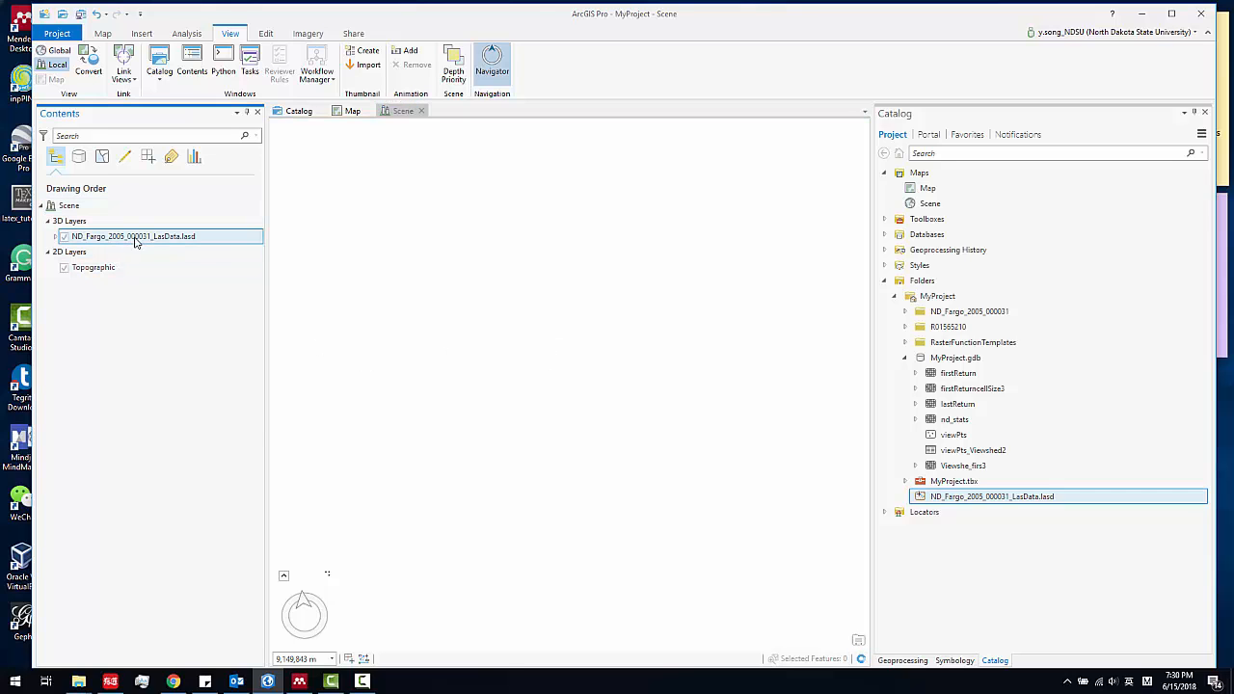
pyautogui.rightClick(135, 240)
pyautogui.click(180, 281)
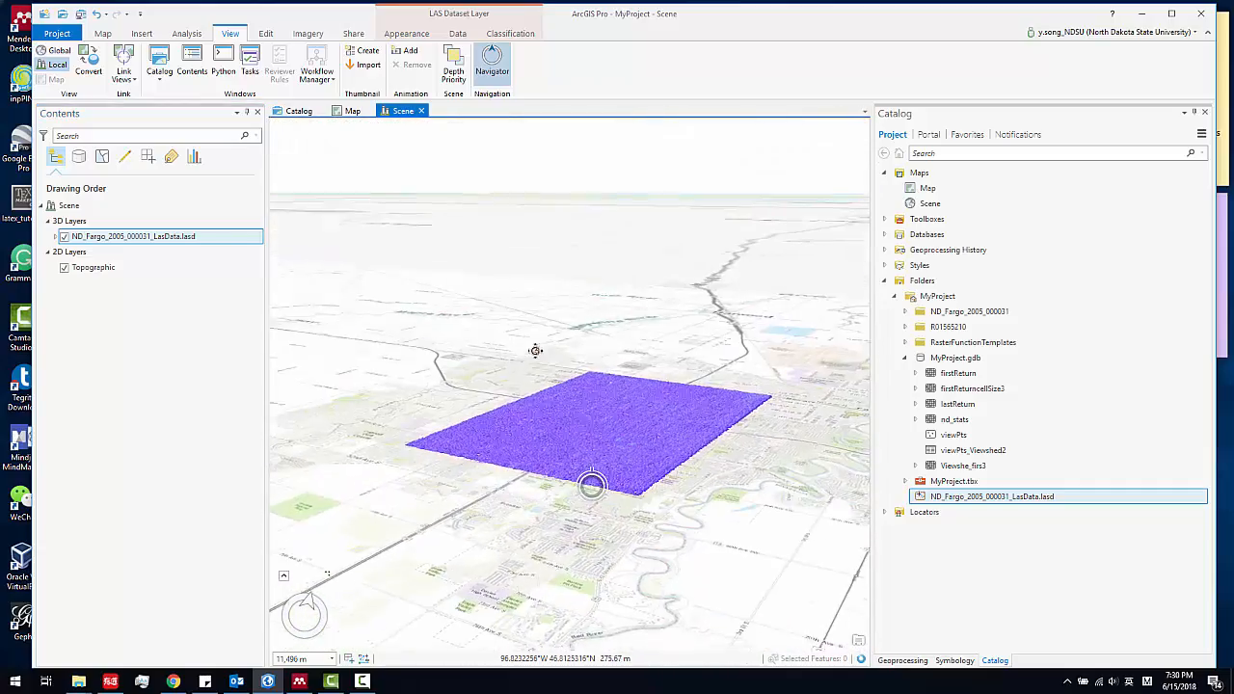
pyautogui.scroll(3, 624, 469)
pyautogui.scroll(-2, 626, 473)
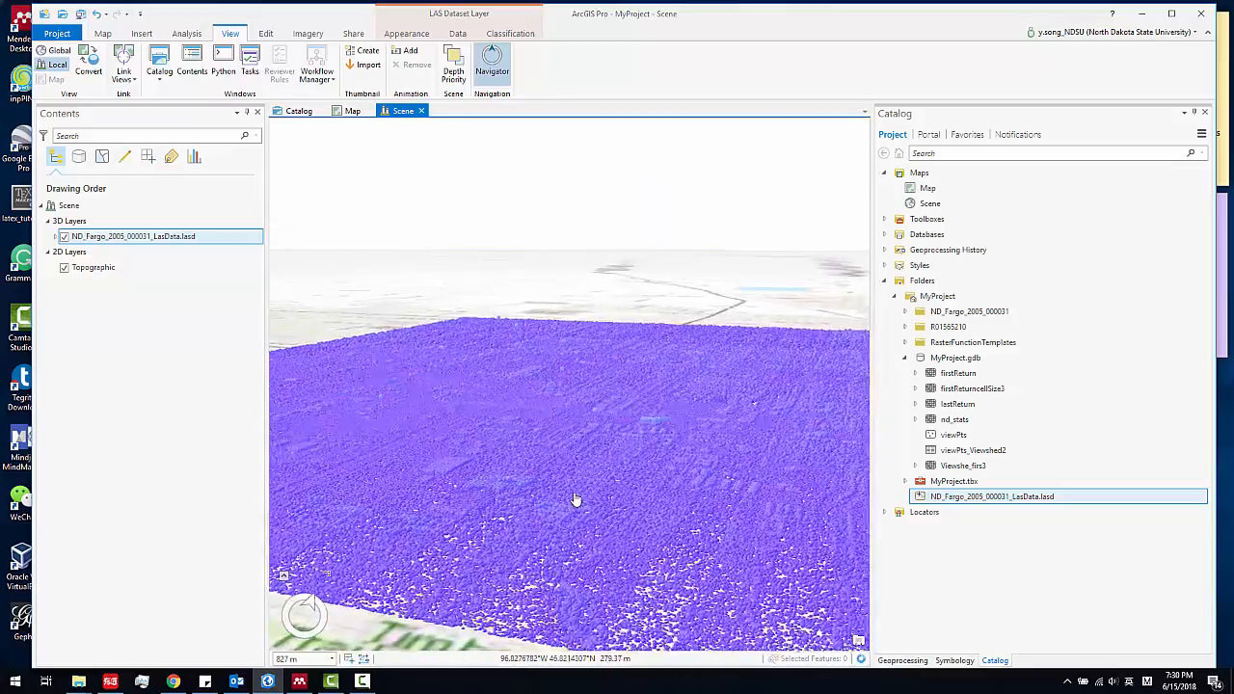
pyautogui.scroll(3, 574, 499)
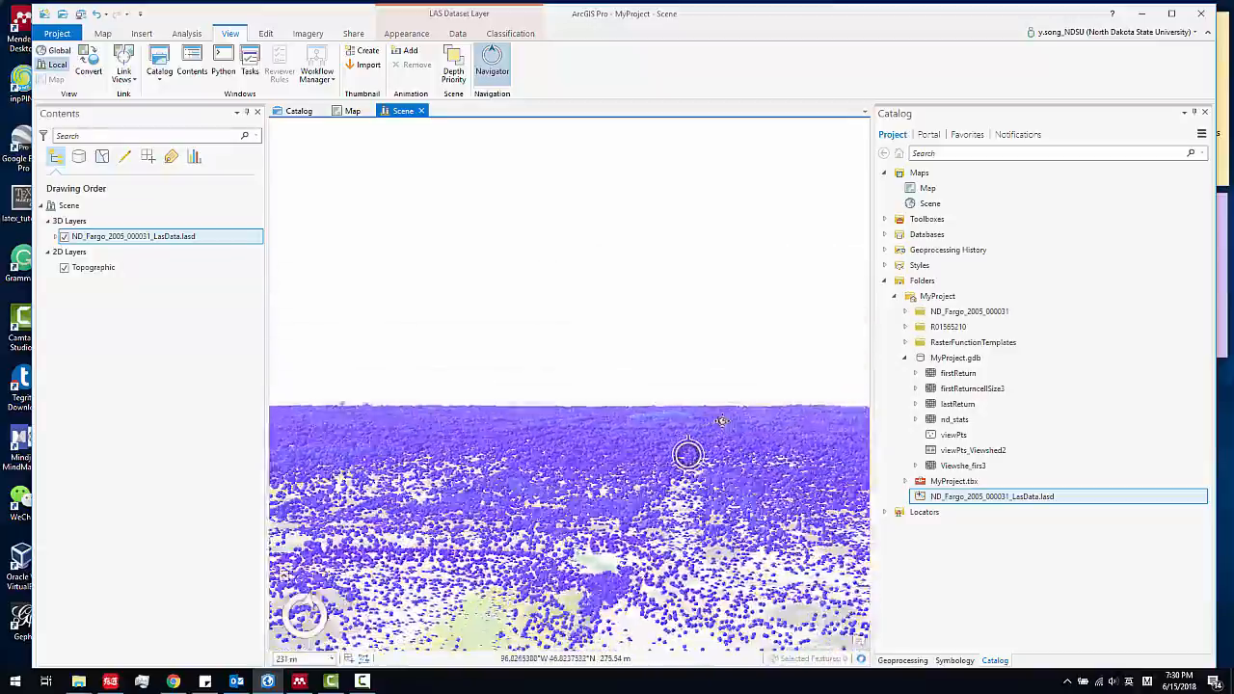
pyautogui.moveTo(707, 419); pyautogui.dragTo(656, 511)
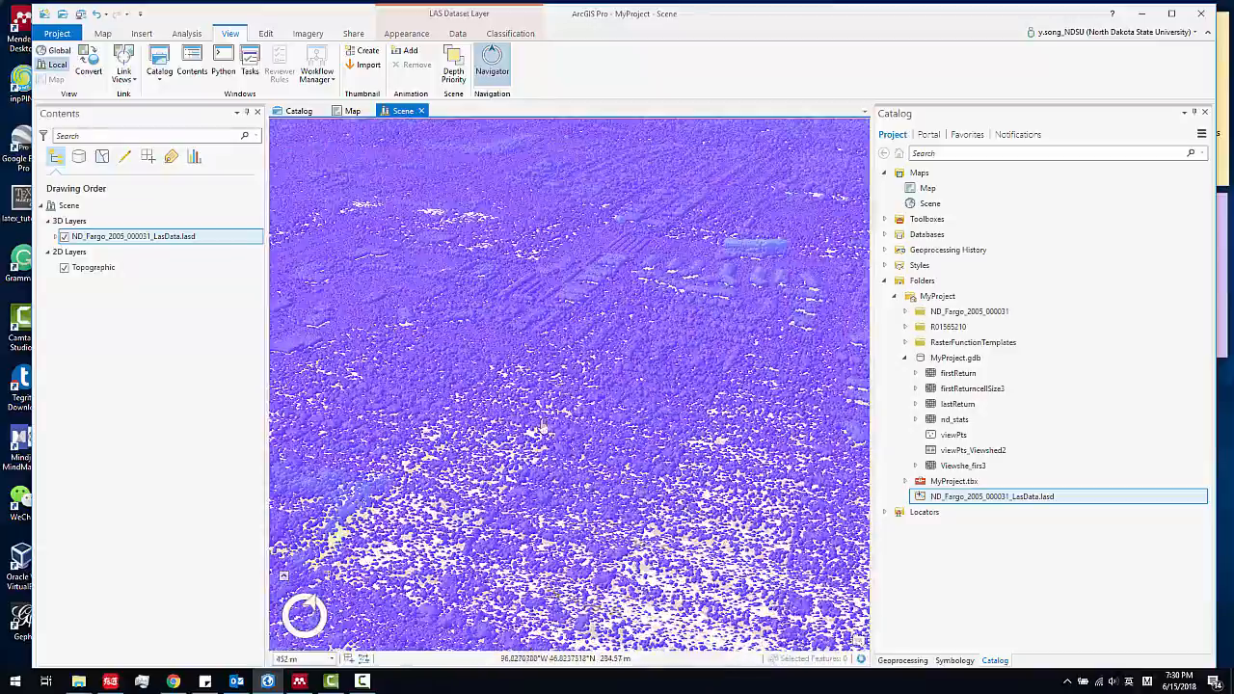
pyautogui.scroll(-3, 628, 523)
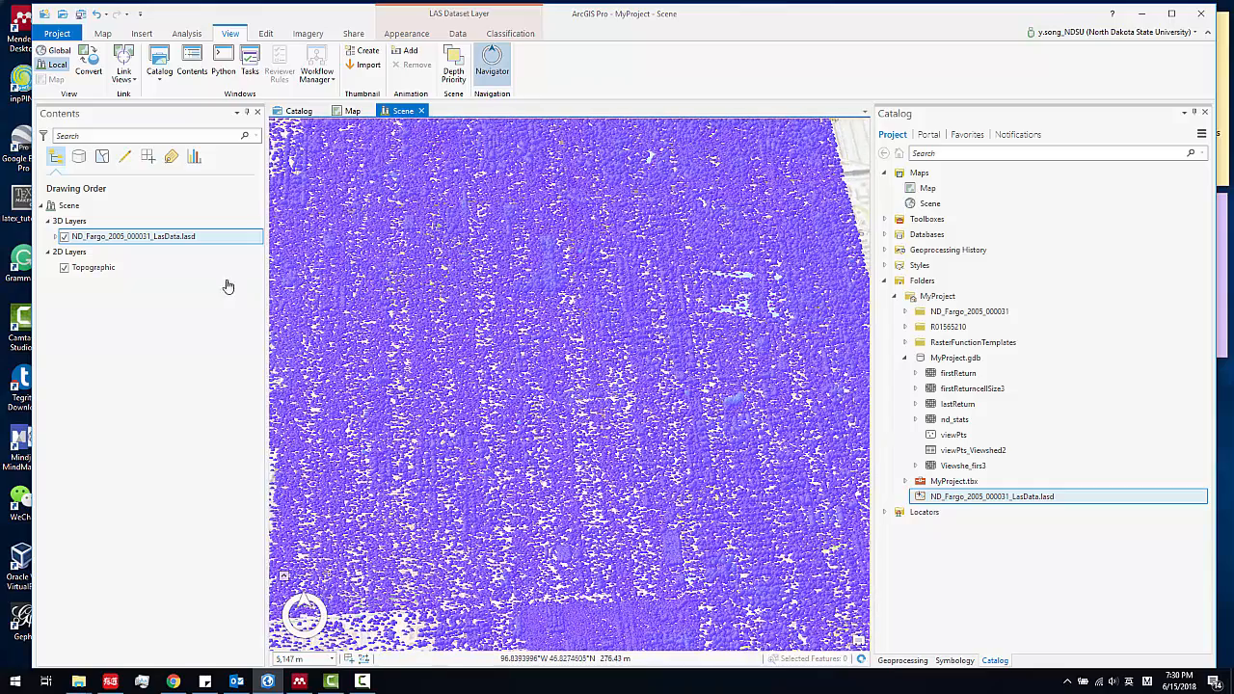
# Apply a predefined LAS filter to the ND_Fargo_2005_000031_LasData.lasd layer in the scene.
pyautogui.rightClick(114, 238)
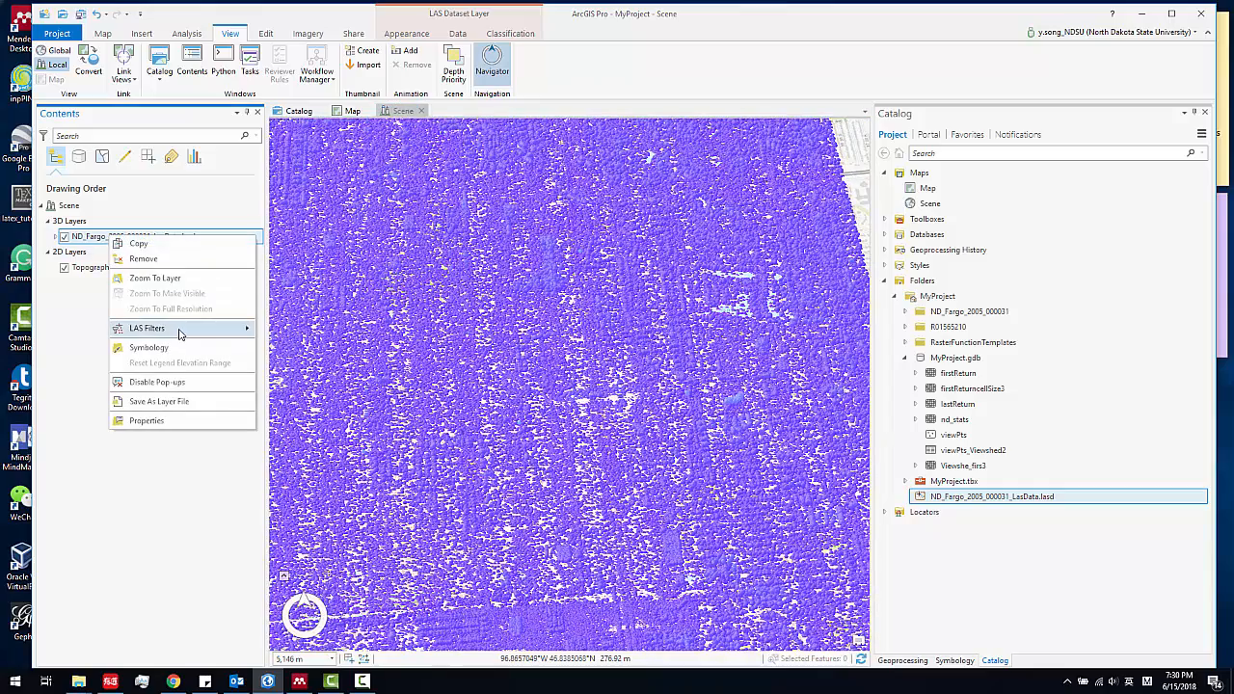
pyautogui.moveTo(181, 331)
pyautogui.click(294, 376)
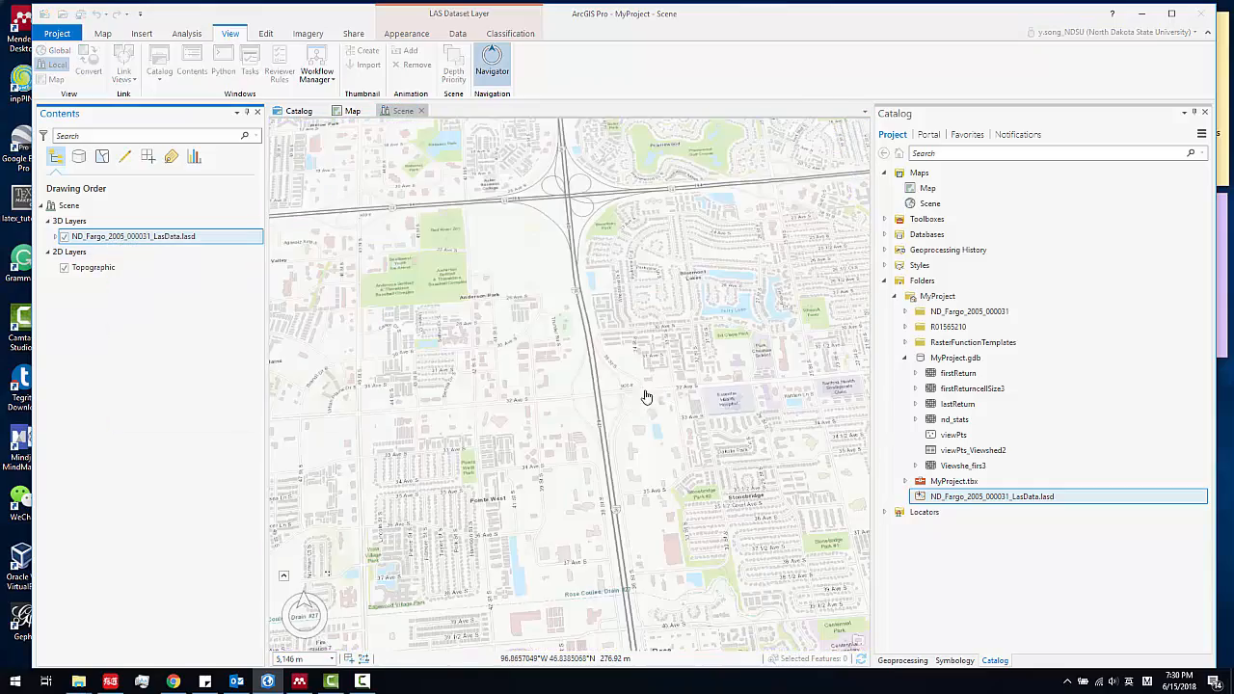
# Examine the filtered LAS points up close, viewing building roofs and surrounding ground from oblique and near-ground angles.
pyautogui.scroll(3, 658, 509)
pyautogui.moveTo(661, 510); pyautogui.dragTo(688, 535)
pyautogui.scroll(1, 687, 531)
pyautogui.scroll(5, 688, 531)
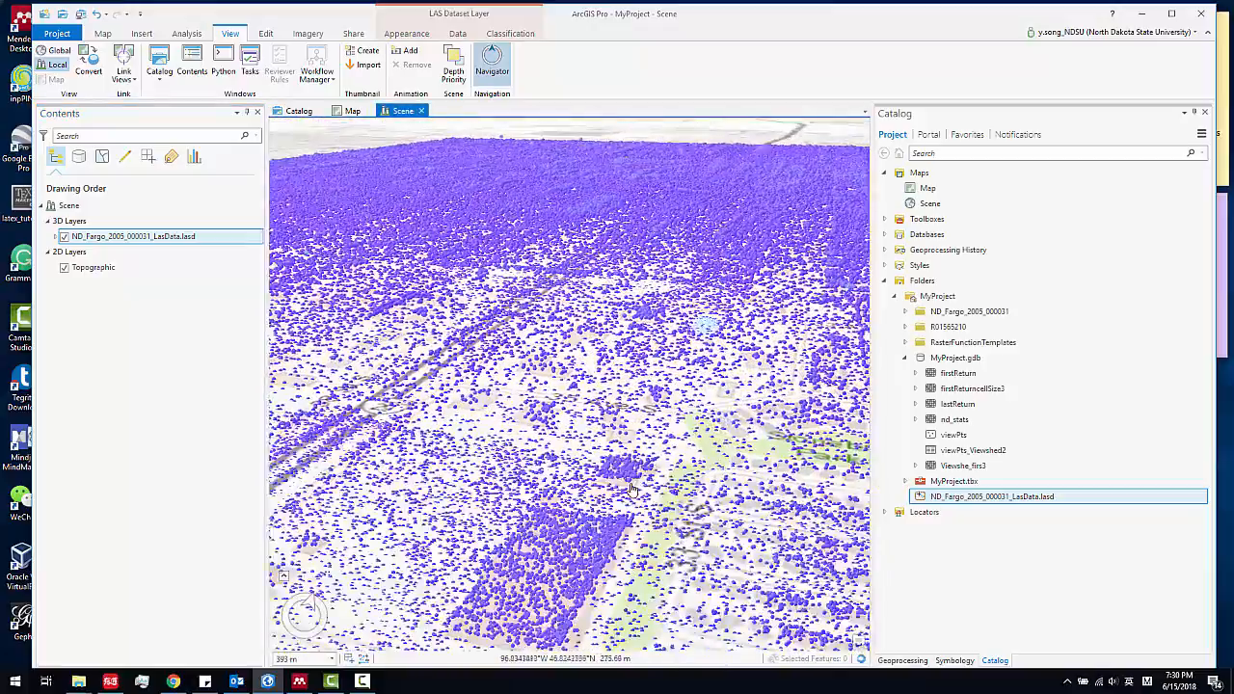
pyautogui.moveTo(670, 466); pyautogui.dragTo(612, 527)
pyautogui.scroll(3, 627, 546)
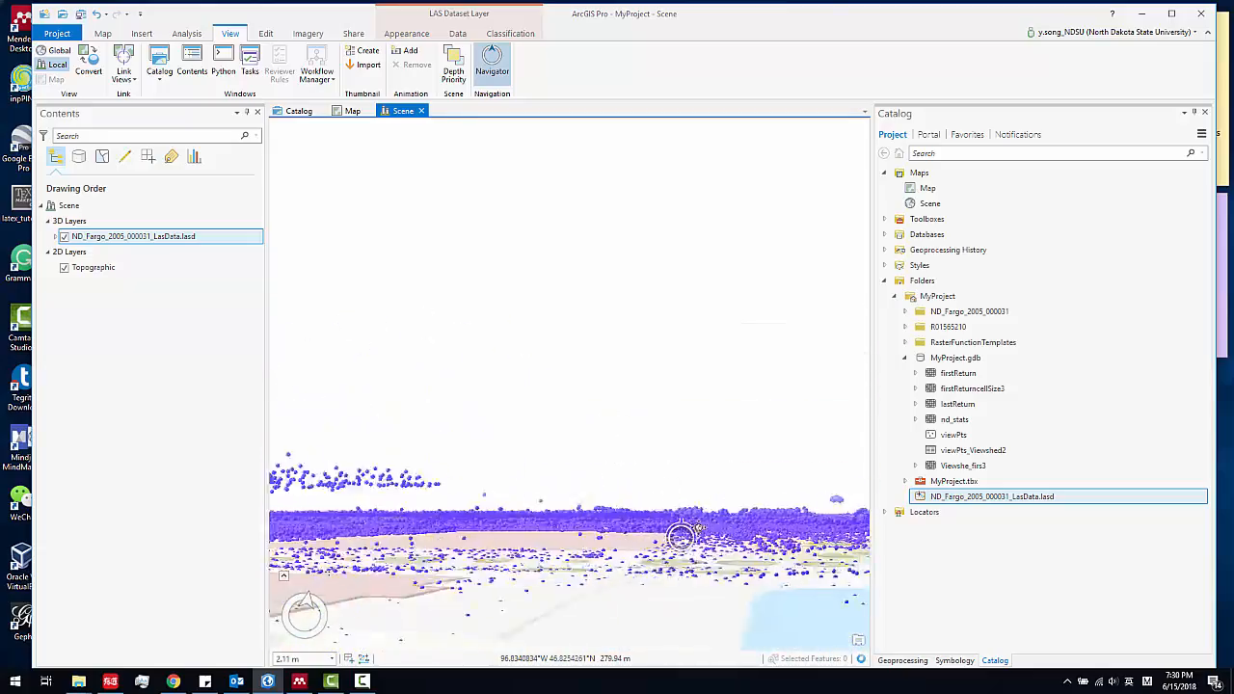
pyautogui.scroll(-3, 681, 534)
pyautogui.scroll(2, 577, 486)
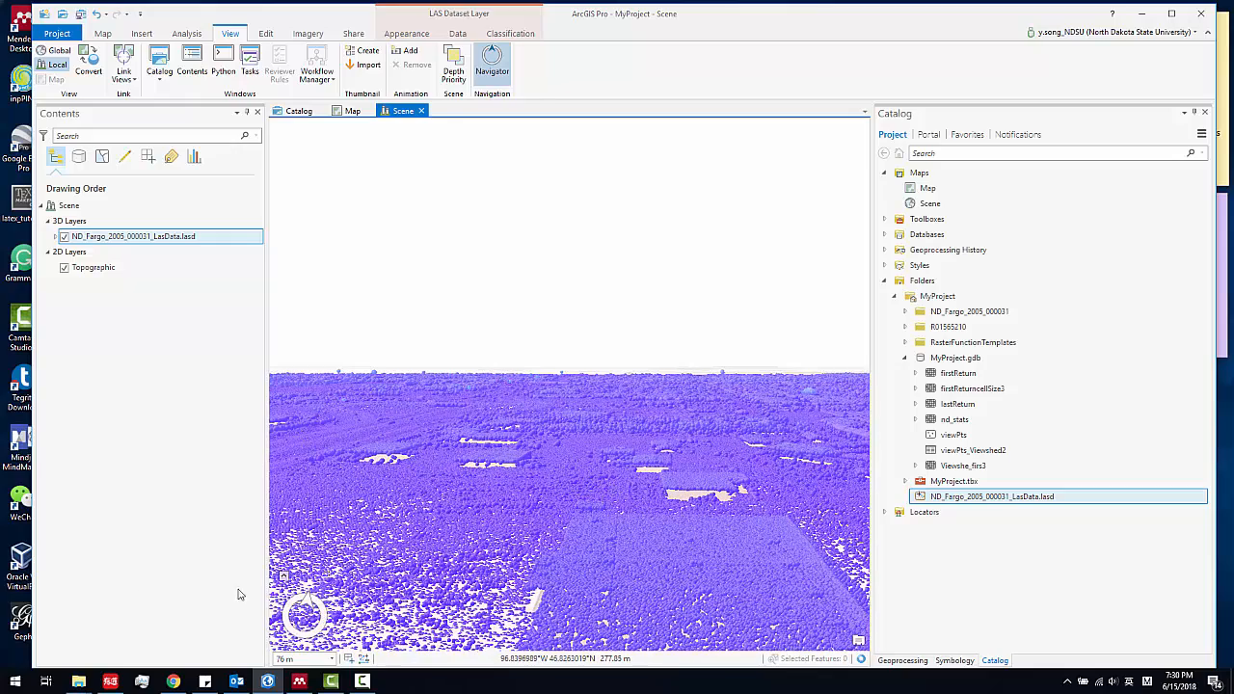
pyautogui.scroll(2, 480, 482)
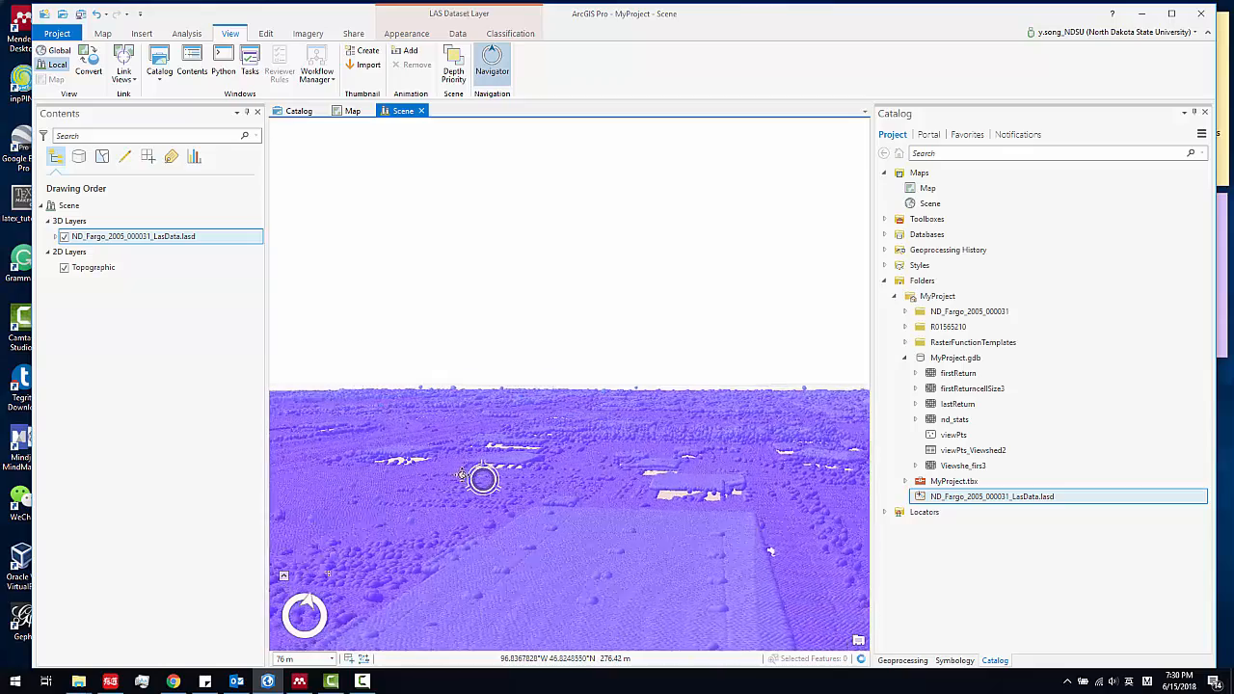
pyautogui.scroll(2, 516, 485)
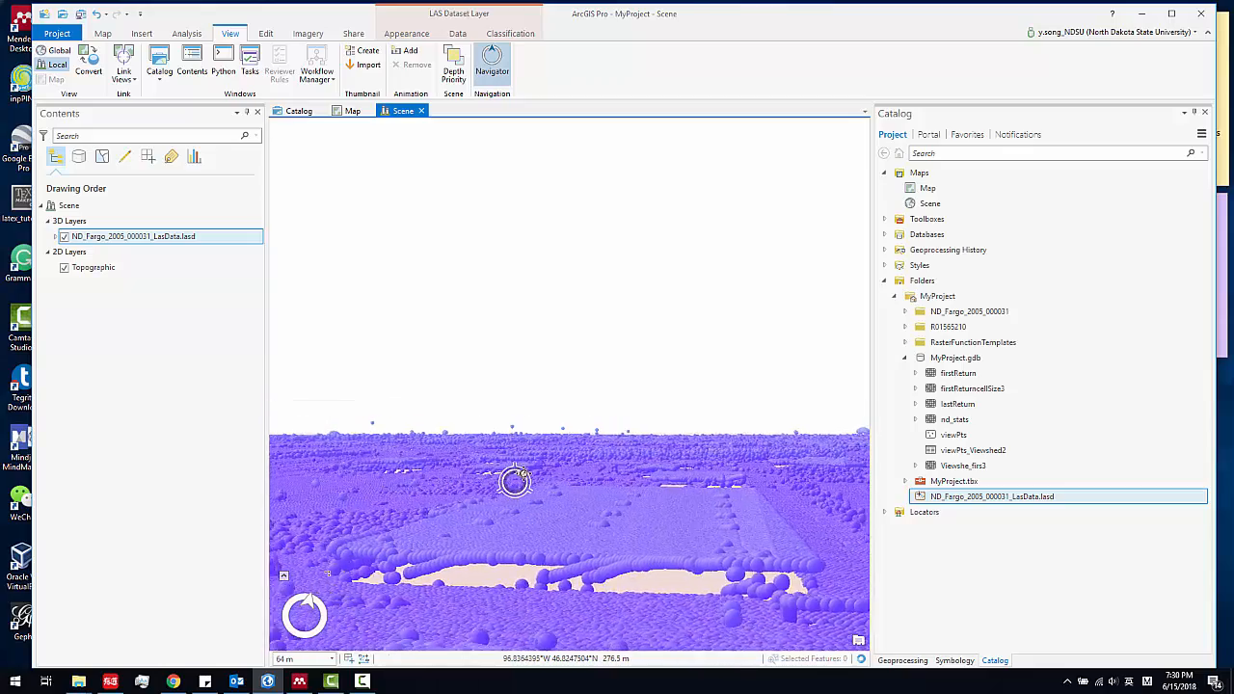